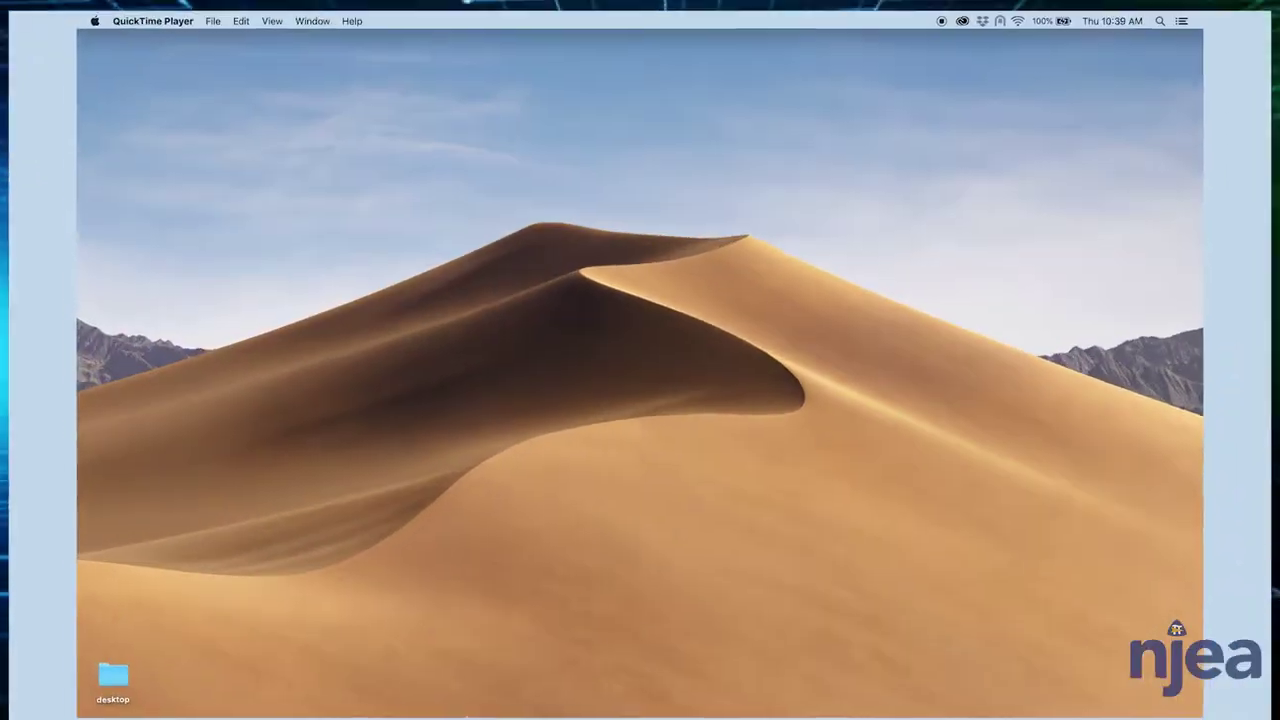
- Open njea.org in Chrome and go to the HIPP Foundation page's Apply for a Grant section
{"action": "mouse_move", "coordinate": [388, 702]}
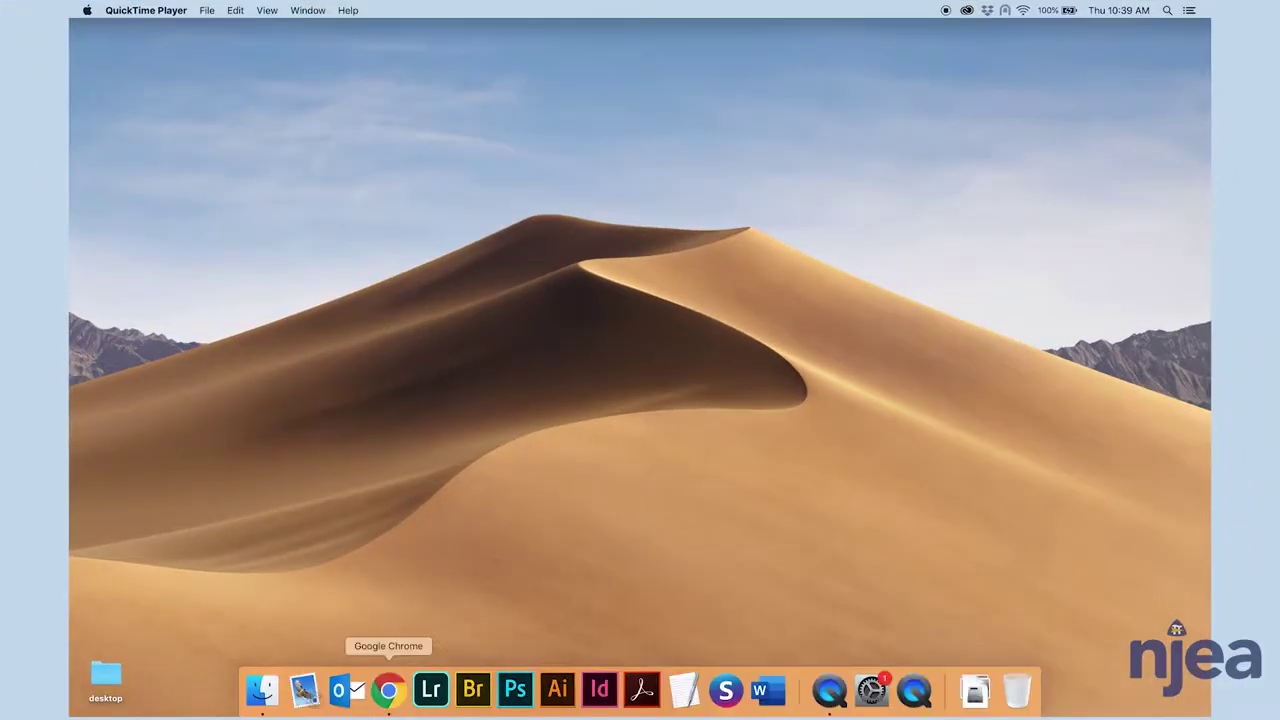
{"action": "left_click", "coordinate": [389, 697]}
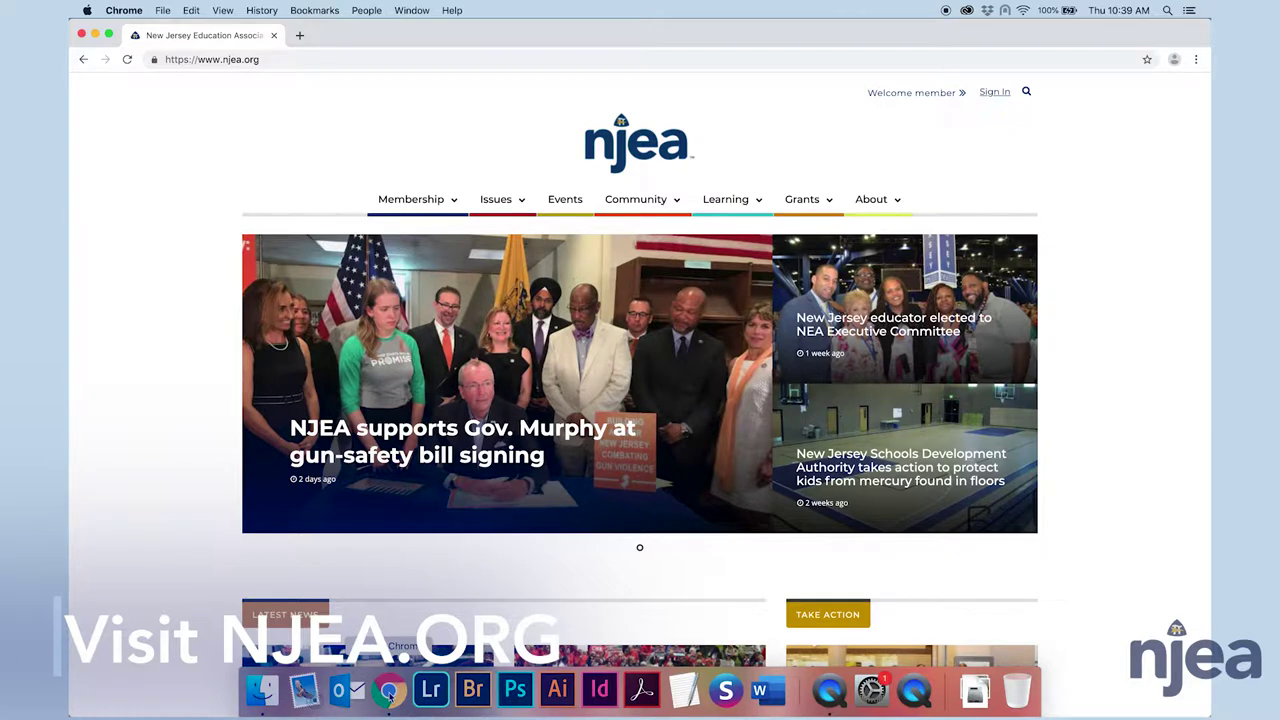
{"action": "mouse_move", "coordinate": [804, 206]}
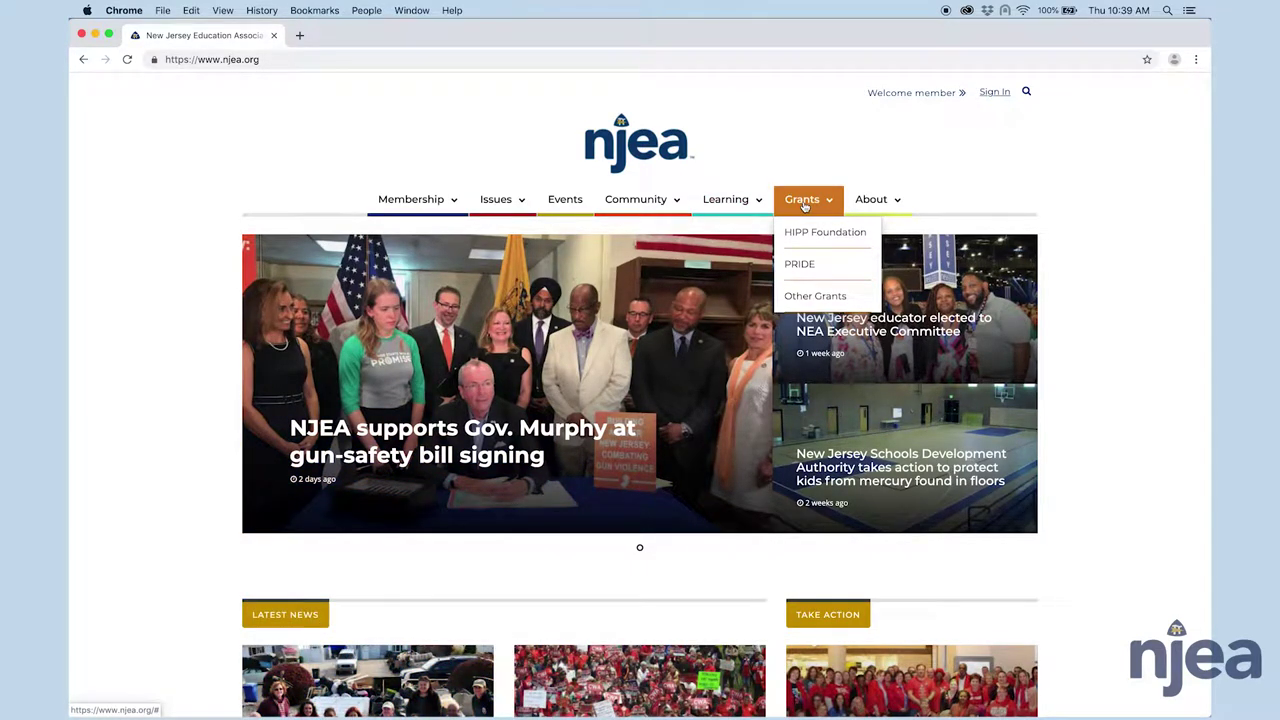
{"action": "left_click", "coordinate": [815, 236]}
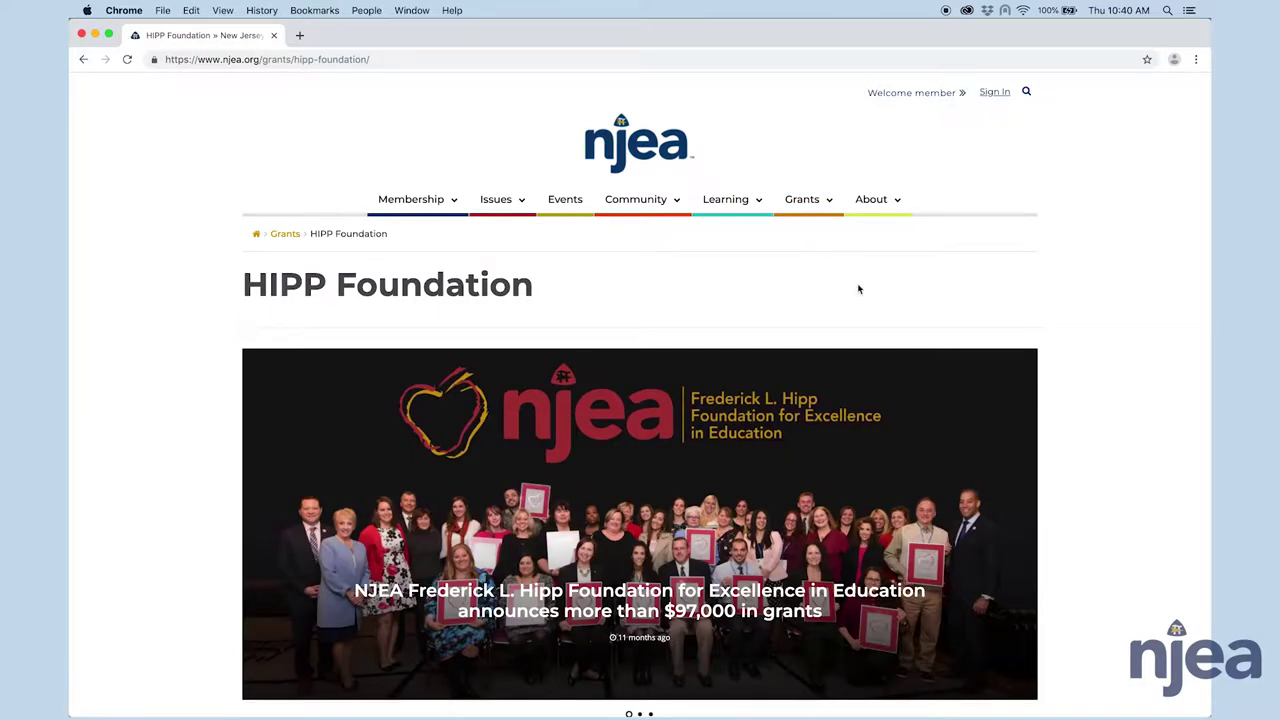
{"action": "scroll", "coordinate": [1065, 399], "scroll_direction": "down", "scroll_amount": 10}
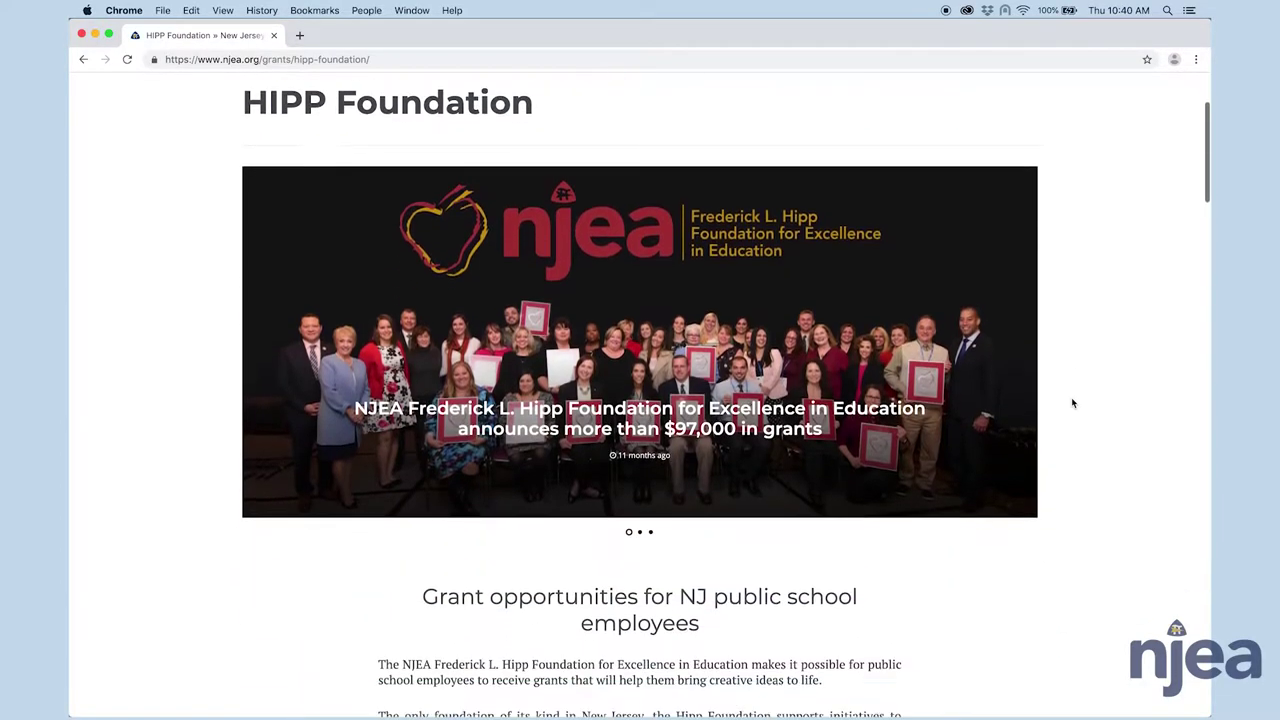
{"action": "scroll", "coordinate": [891, 418], "scroll_direction": "down", "scroll_amount": 3}
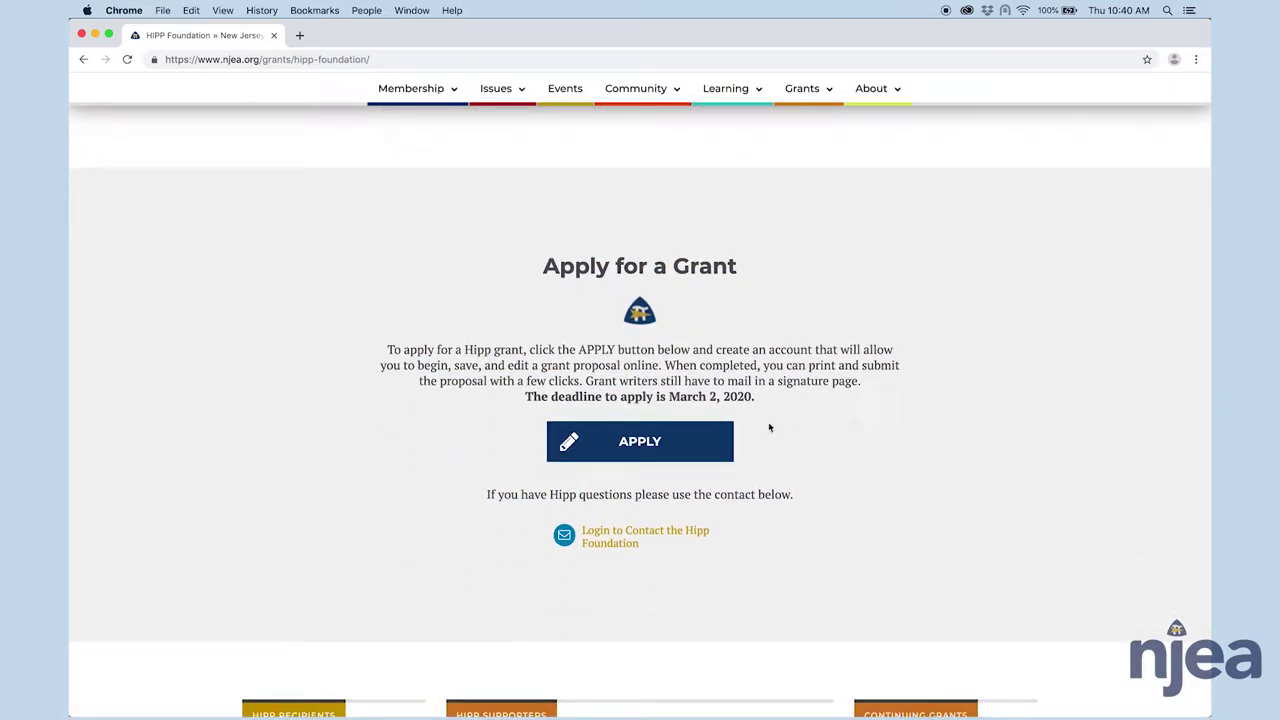
- Start a new Hipp grant application and fill the sign-up form's email, name, district and position
{"action": "left_click", "coordinate": [637, 449]}
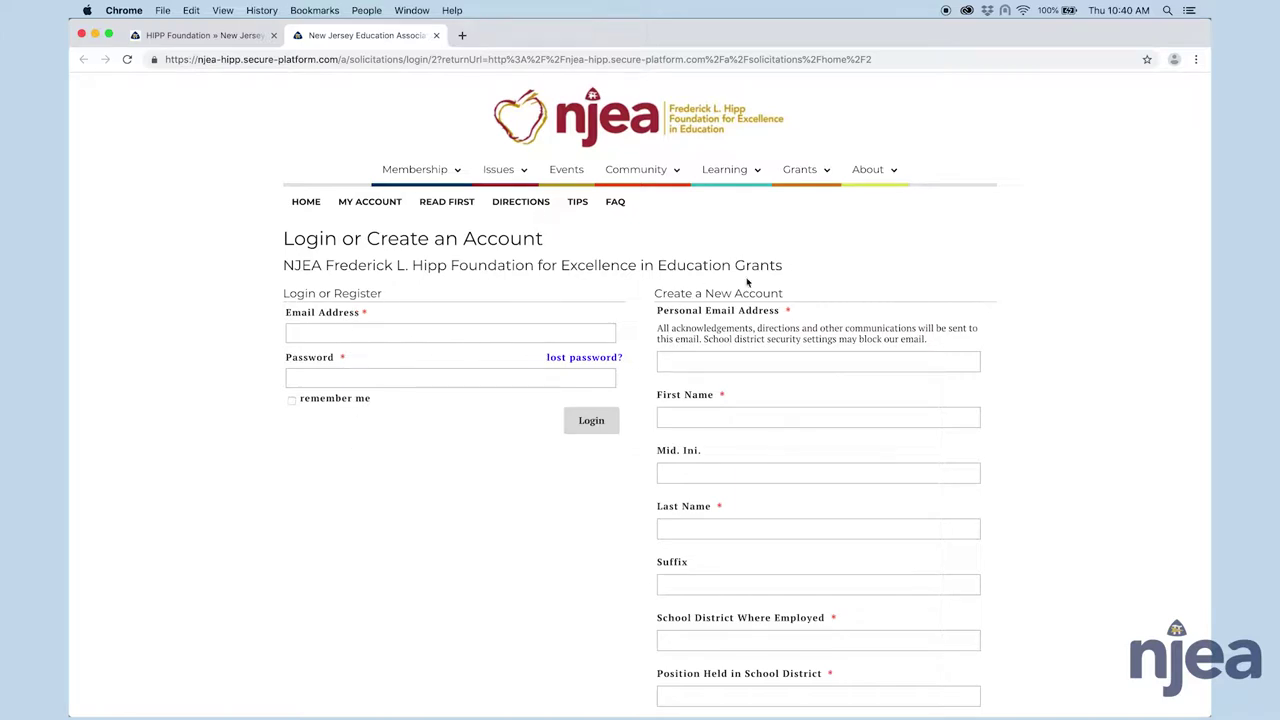
{"action": "scroll", "coordinate": [757, 348], "scroll_direction": "down", "scroll_amount": 1}
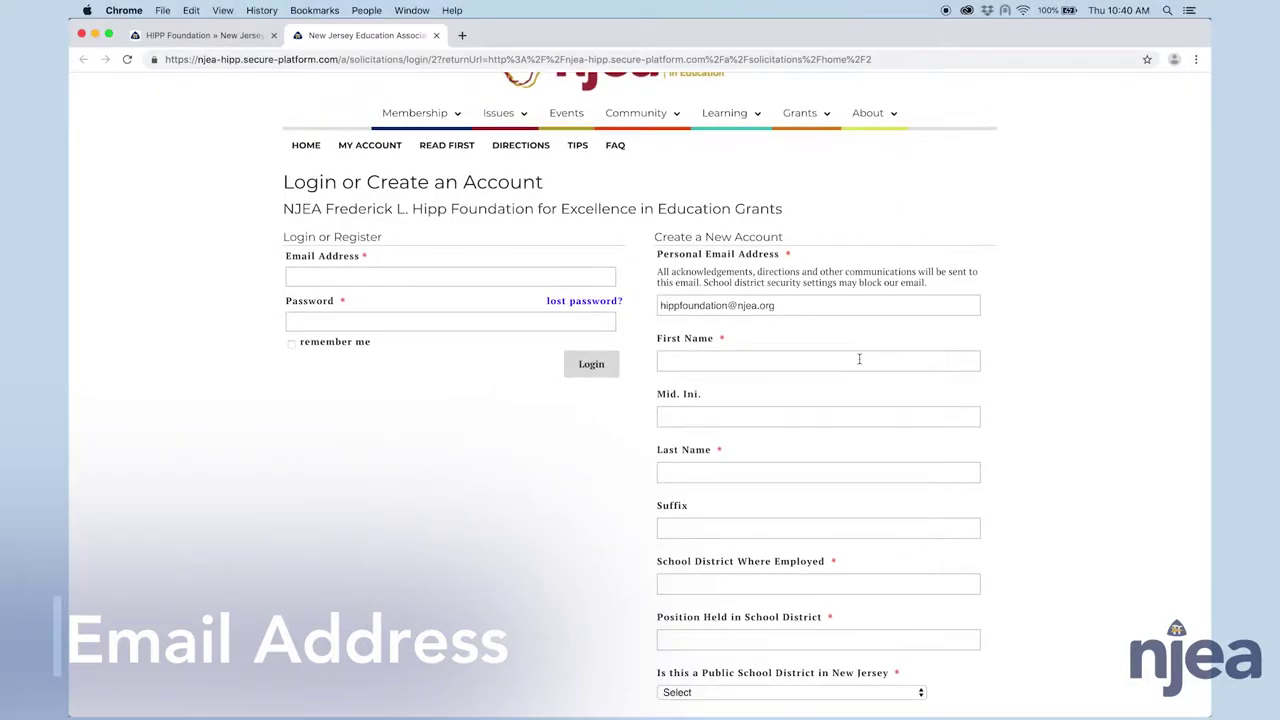
{"action": "left_click", "coordinate": [858, 358]}
{"action": "scroll", "coordinate": [815, 448], "scroll_direction": "down", "scroll_amount": 4}
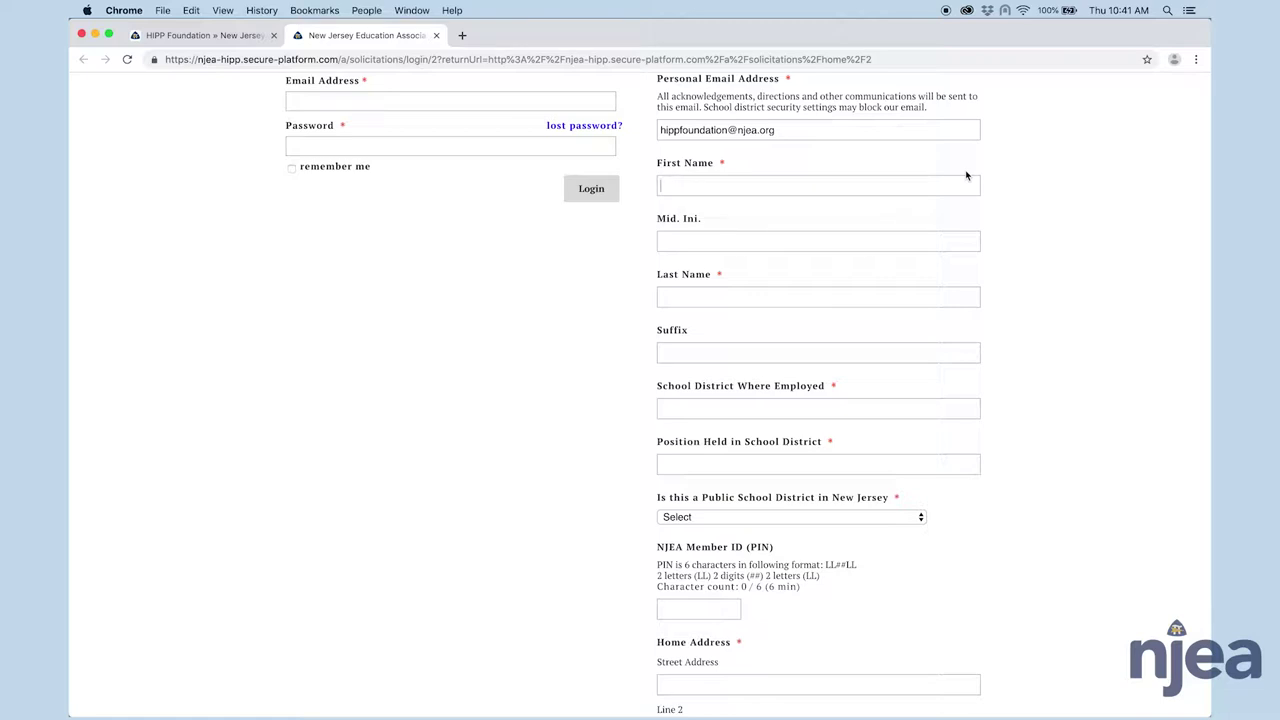
{"action": "type", "text": "Mary"}
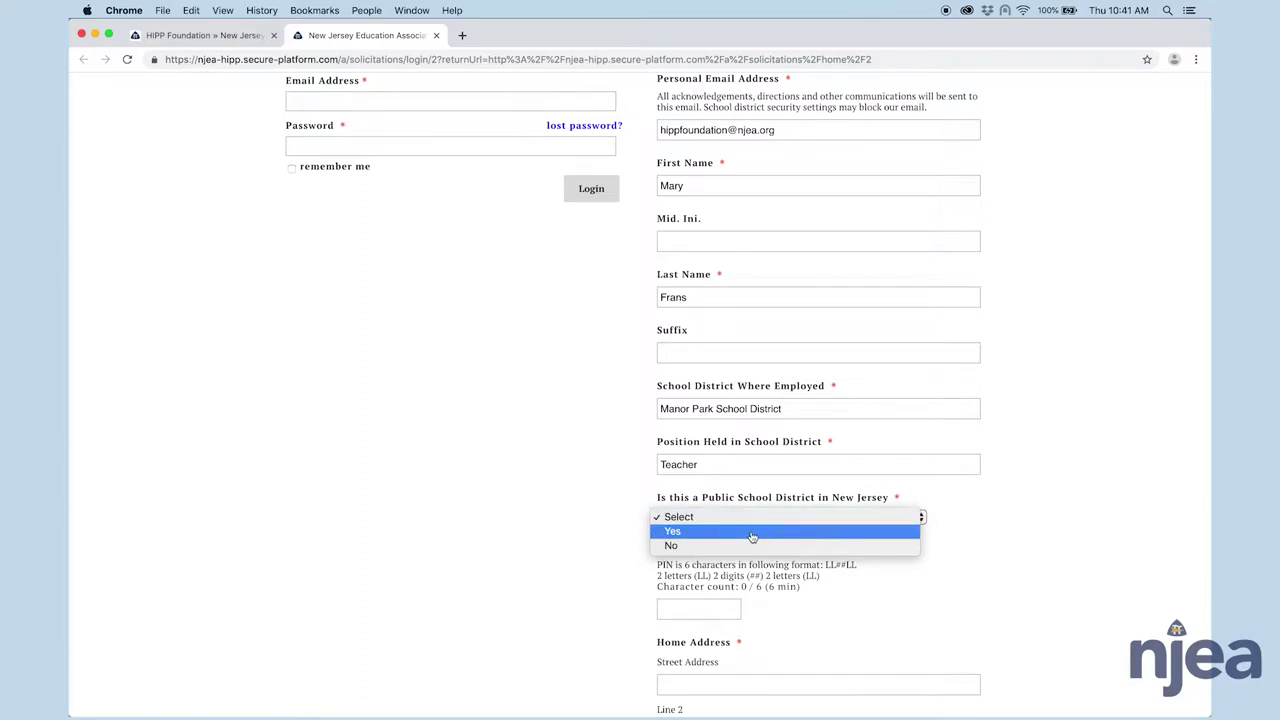
- Mark the district as a New Jersey public school district and enter the six-character NJEA member PIN
{"action": "left_click", "coordinate": [752, 536]}
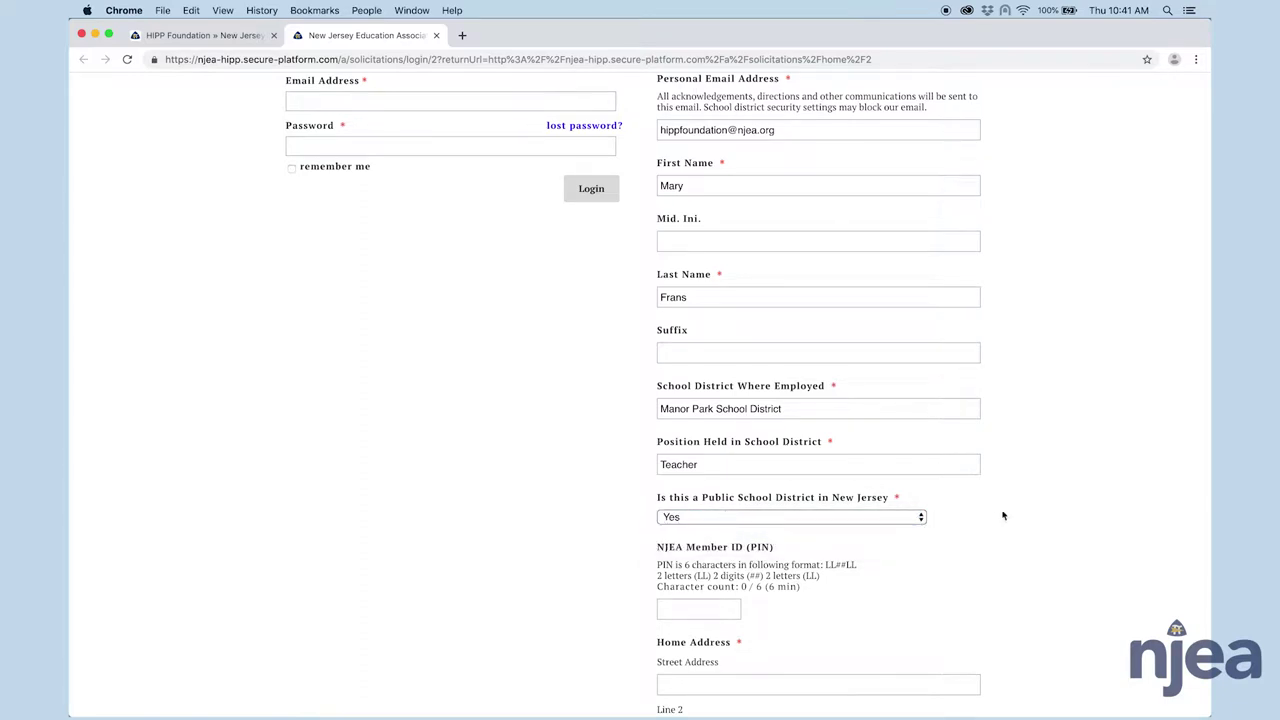
{"action": "scroll", "coordinate": [1005, 518], "scroll_direction": "down", "scroll_amount": 5}
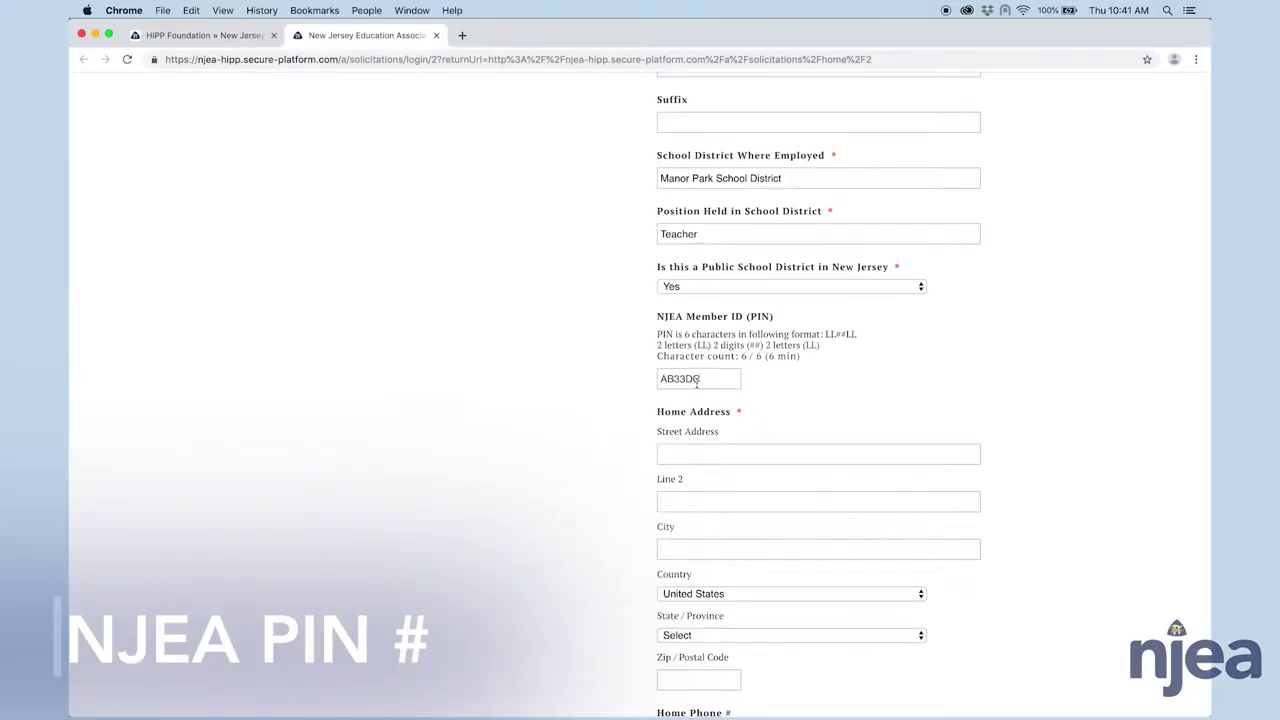
- Fill in the home street address, set the state to New Jersey and enter the zip code
{"action": "scroll", "coordinate": [775, 378], "scroll_direction": "down", "scroll_amount": 3}
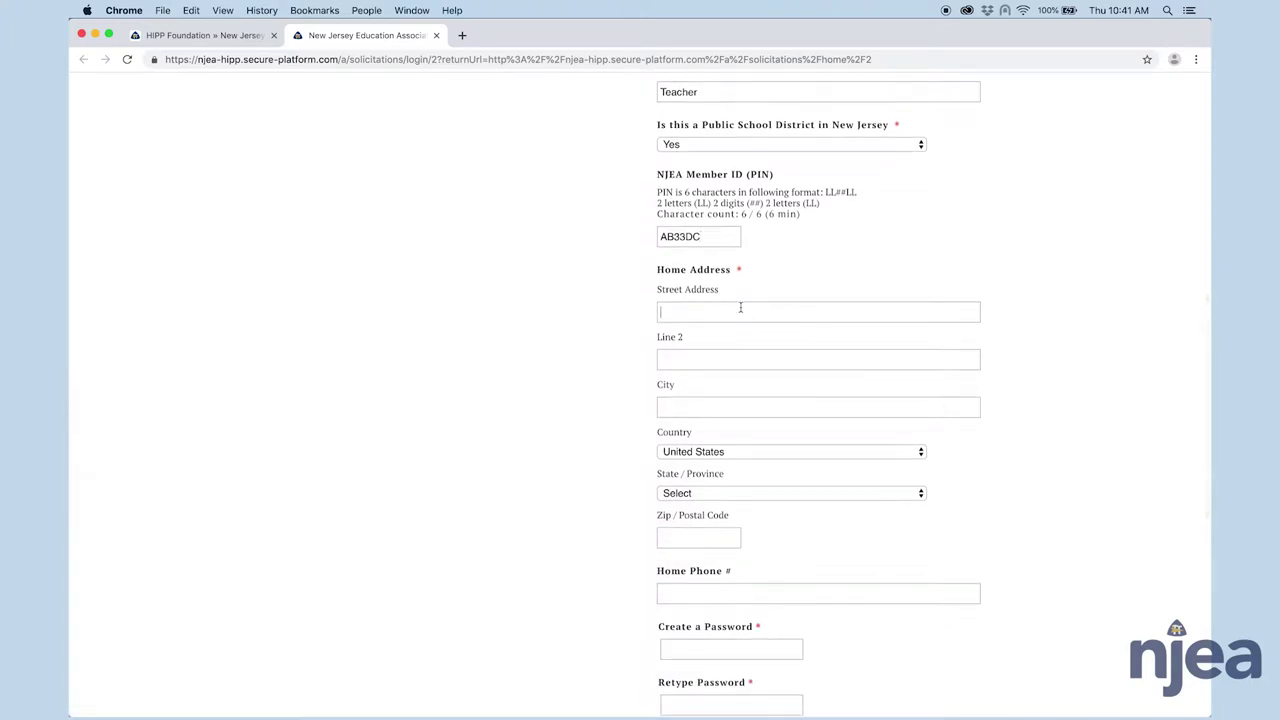
{"action": "scroll", "coordinate": [790, 285], "scroll_direction": "up", "scroll_amount": 1}
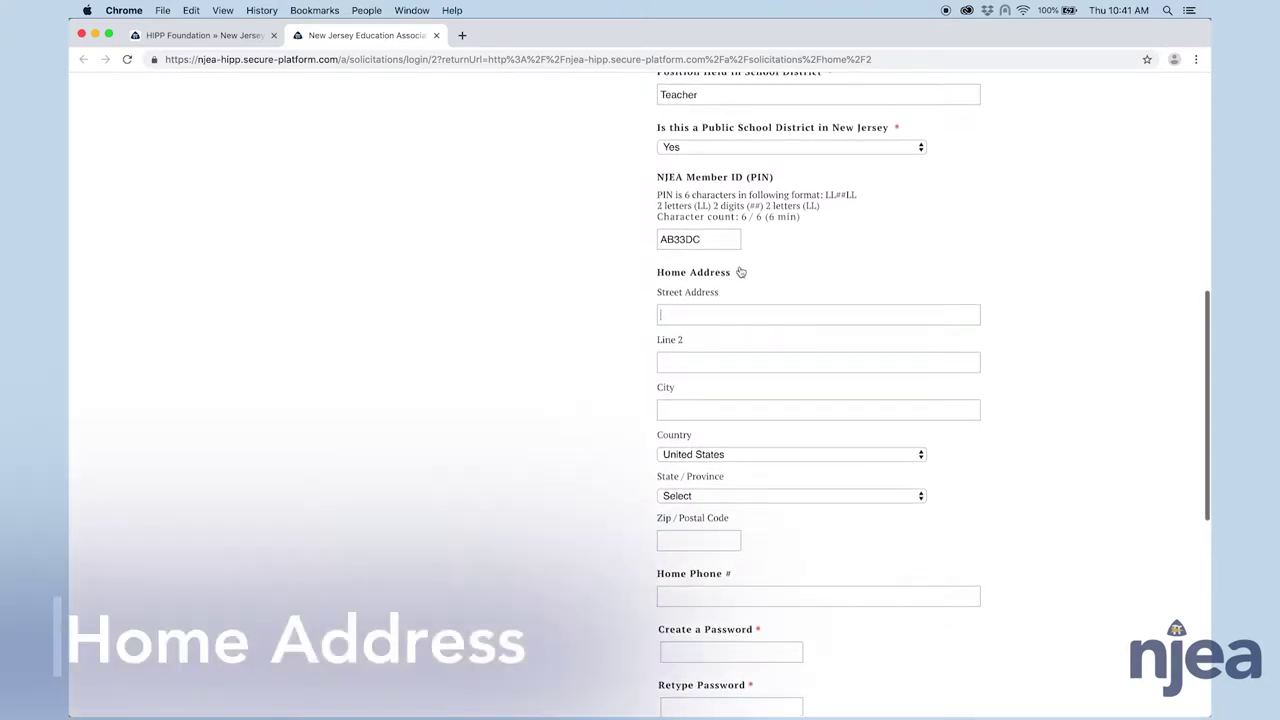
{"action": "scroll", "coordinate": [759, 286], "scroll_direction": "down", "scroll_amount": 1}
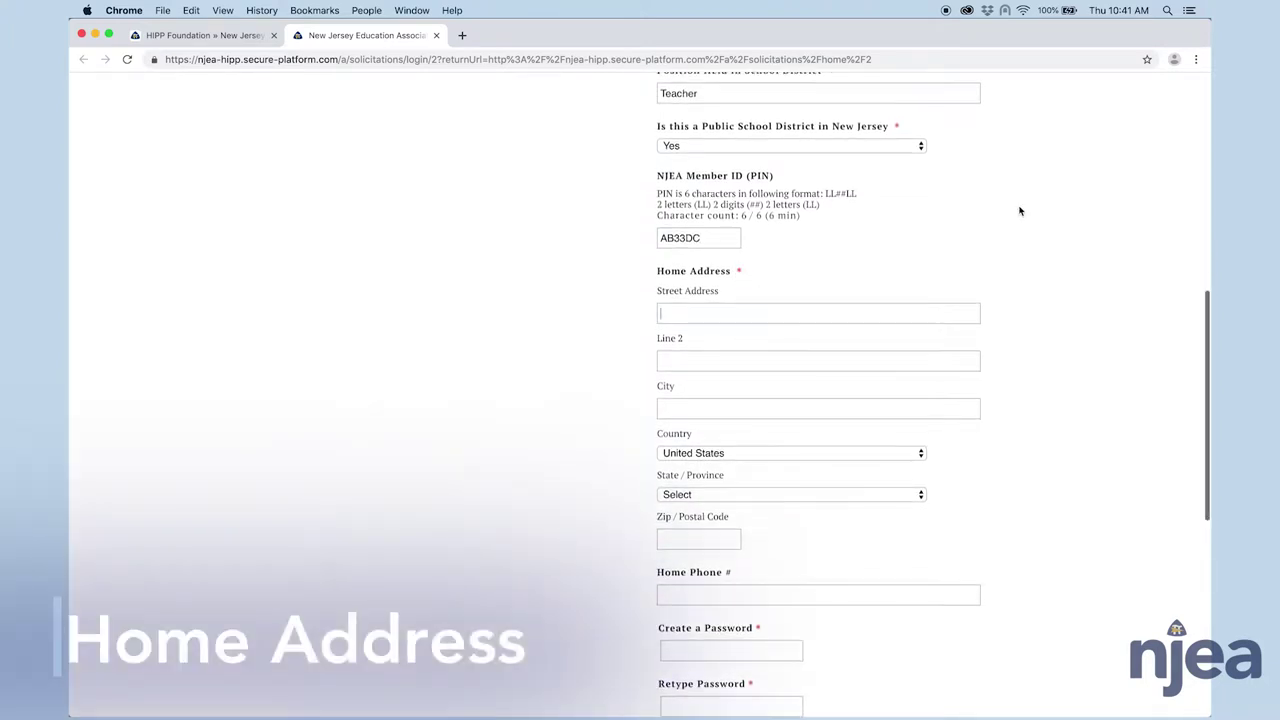
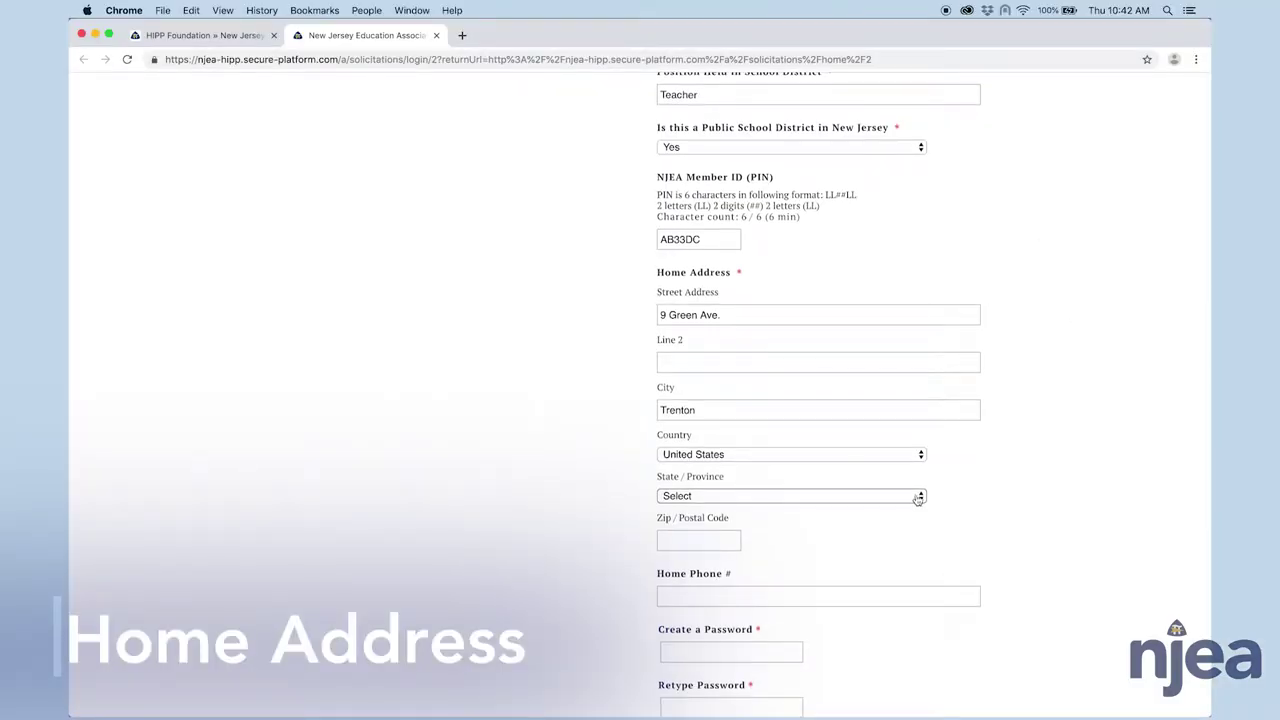
{"action": "left_click", "coordinate": [884, 498]}
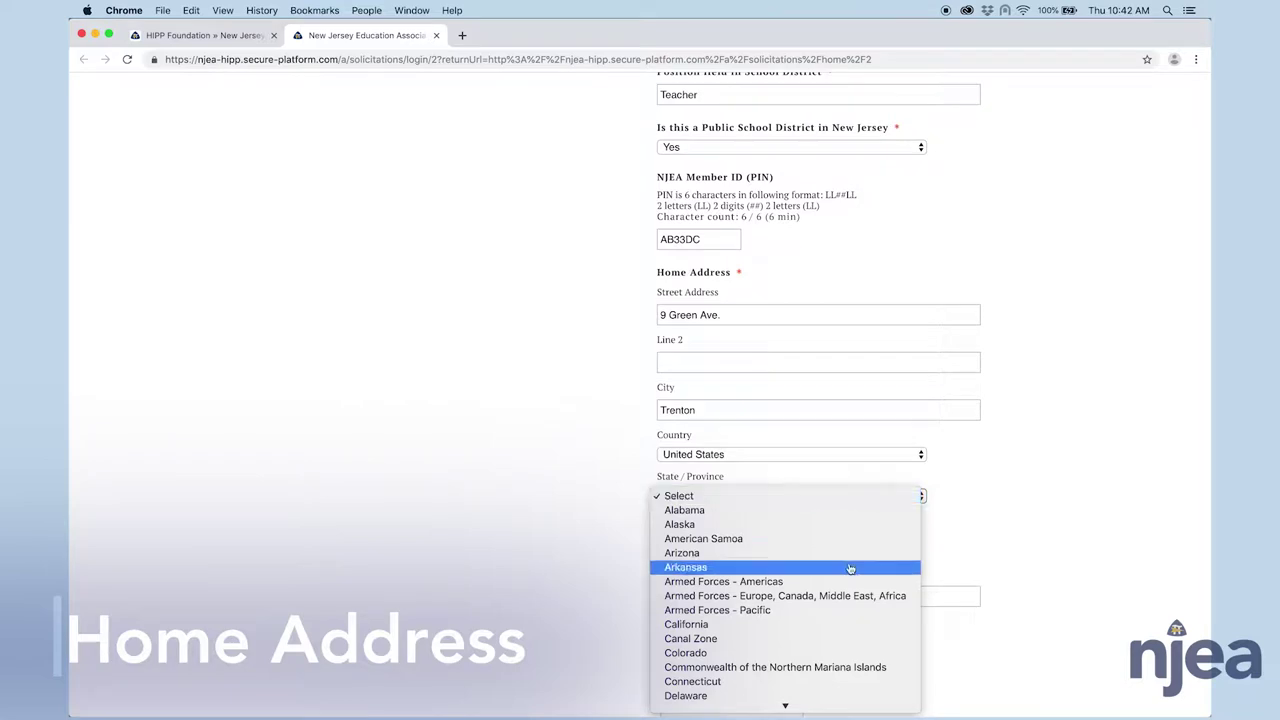
{"action": "scroll", "coordinate": [843, 566], "scroll_direction": "down", "scroll_amount": 15}
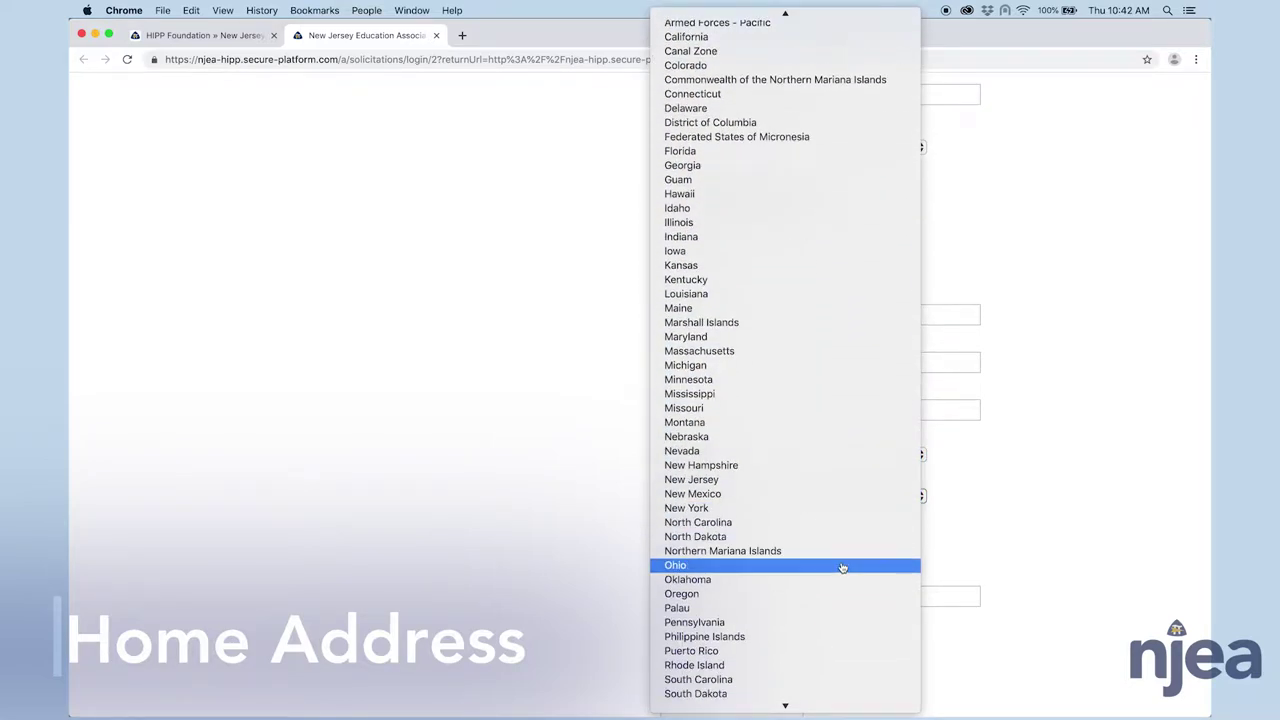
{"action": "left_click", "coordinate": [812, 481]}
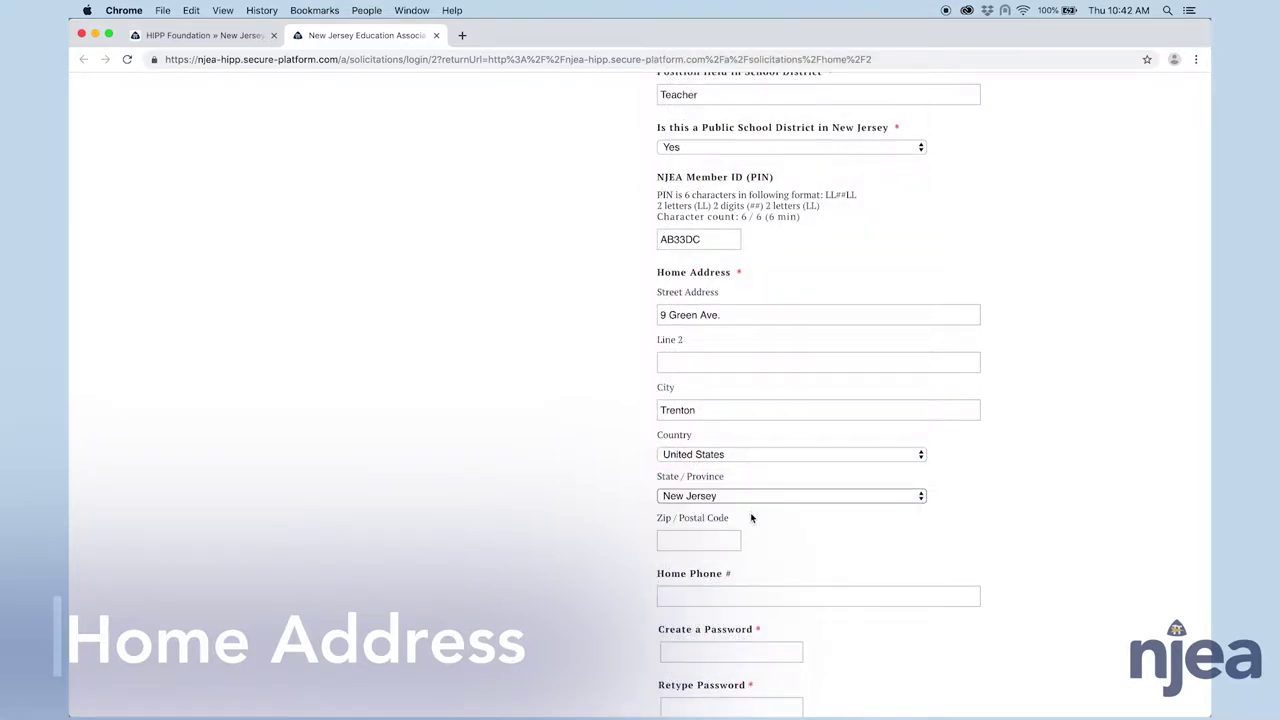
{"action": "scroll", "coordinate": [752, 520], "scroll_direction": "down", "scroll_amount": 1}
{"action": "left_click", "coordinate": [721, 527]}
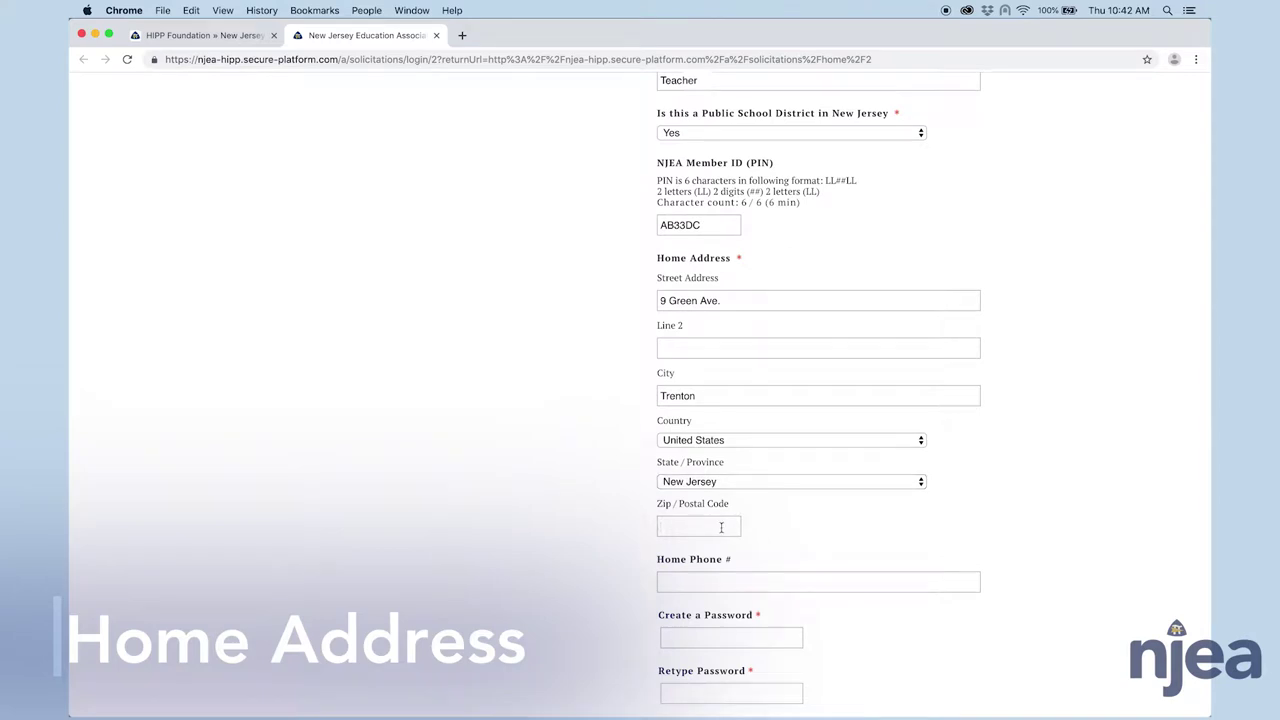
{"action": "type", "text": "08608"}
- Enter and confirm the account password, then register the new account
{"action": "key", "text": "Tab"}
{"action": "scroll", "coordinate": [818, 400], "scroll_direction": "down", "scroll_amount": 4}
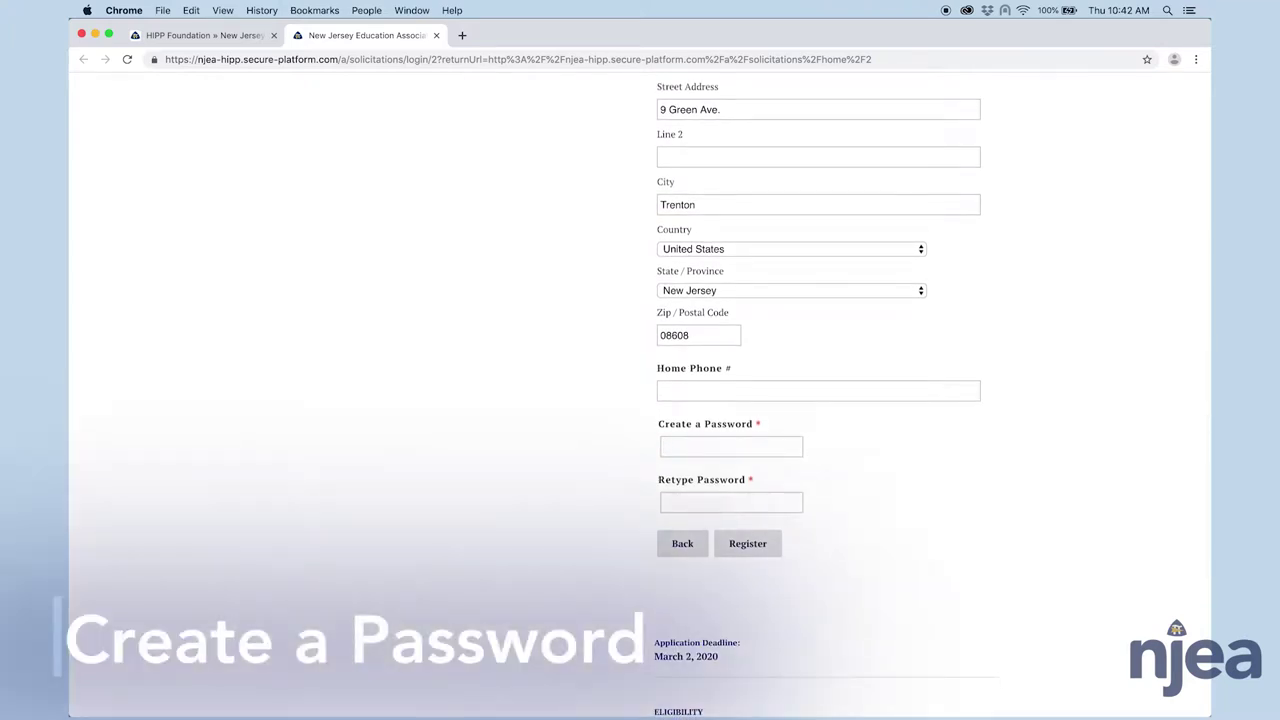
{"action": "key", "text": "Tab"}
{"action": "type", "text": "••••••••"}
{"action": "key", "text": "Tab"}
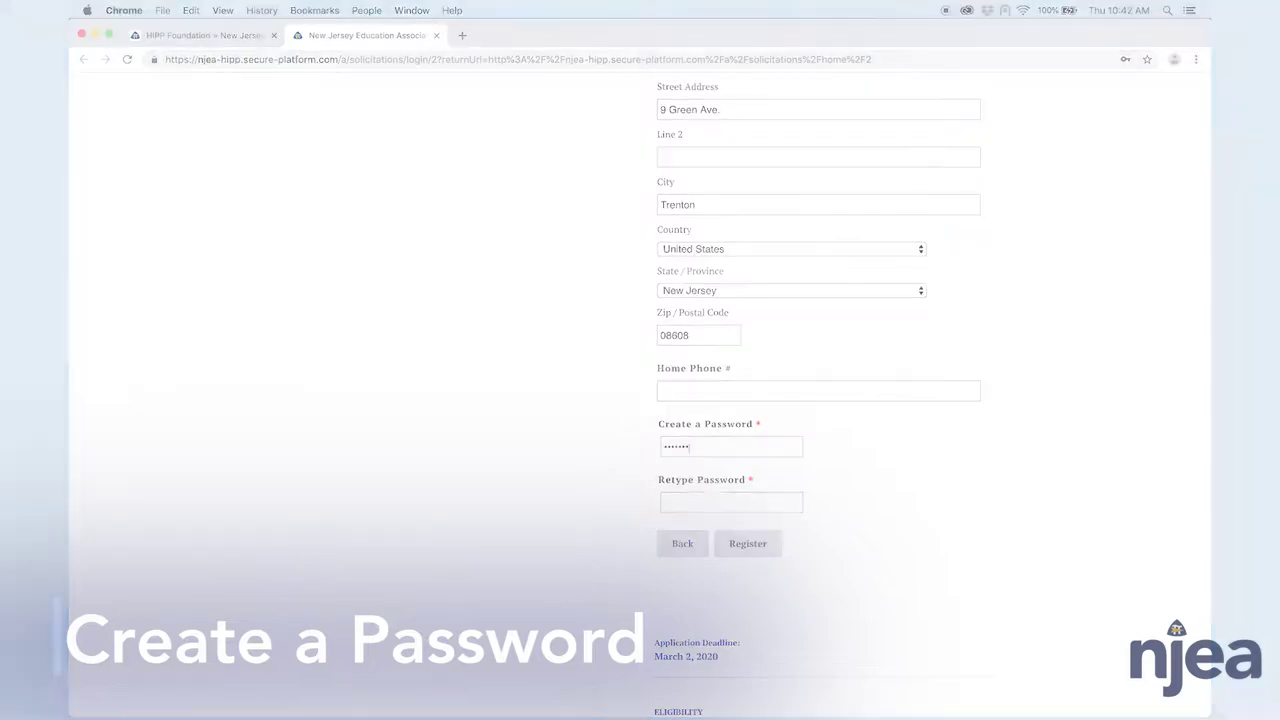
{"action": "type", "text": "••••••••"}
{"action": "scroll", "coordinate": [1000, 600], "scroll_direction": "down", "scroll_amount": 7}
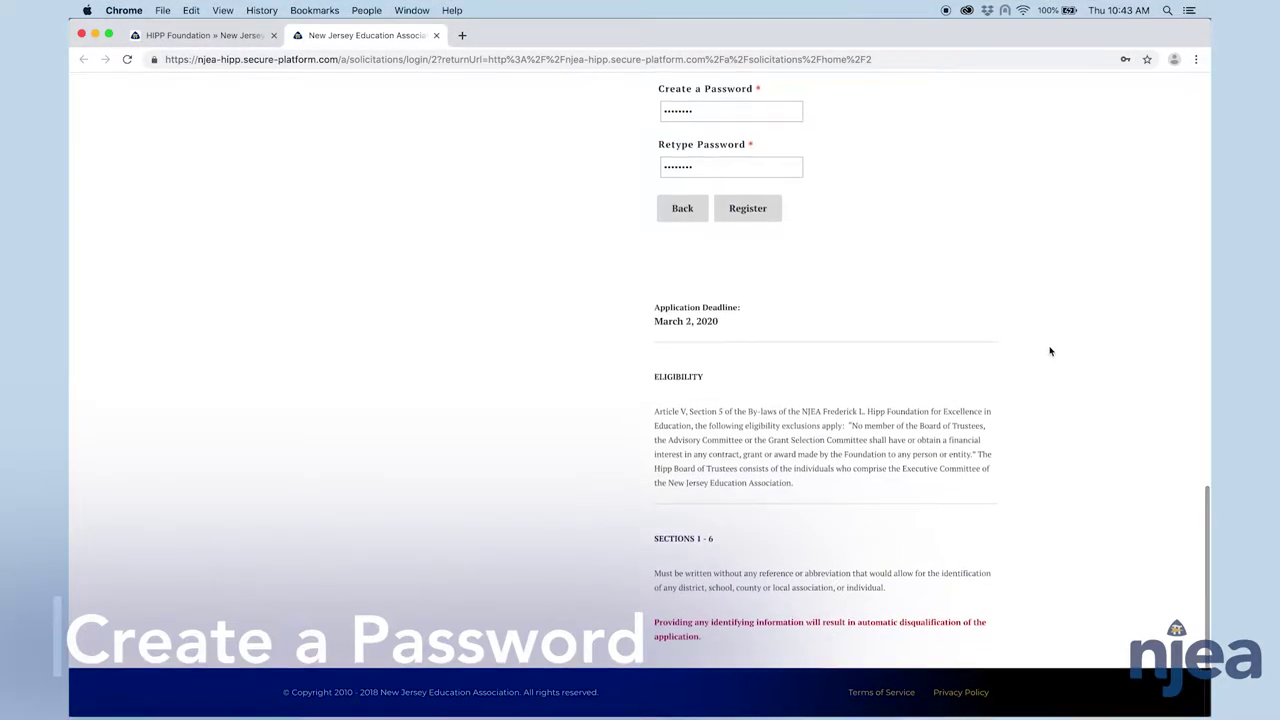
{"action": "left_click", "coordinate": [748, 210]}
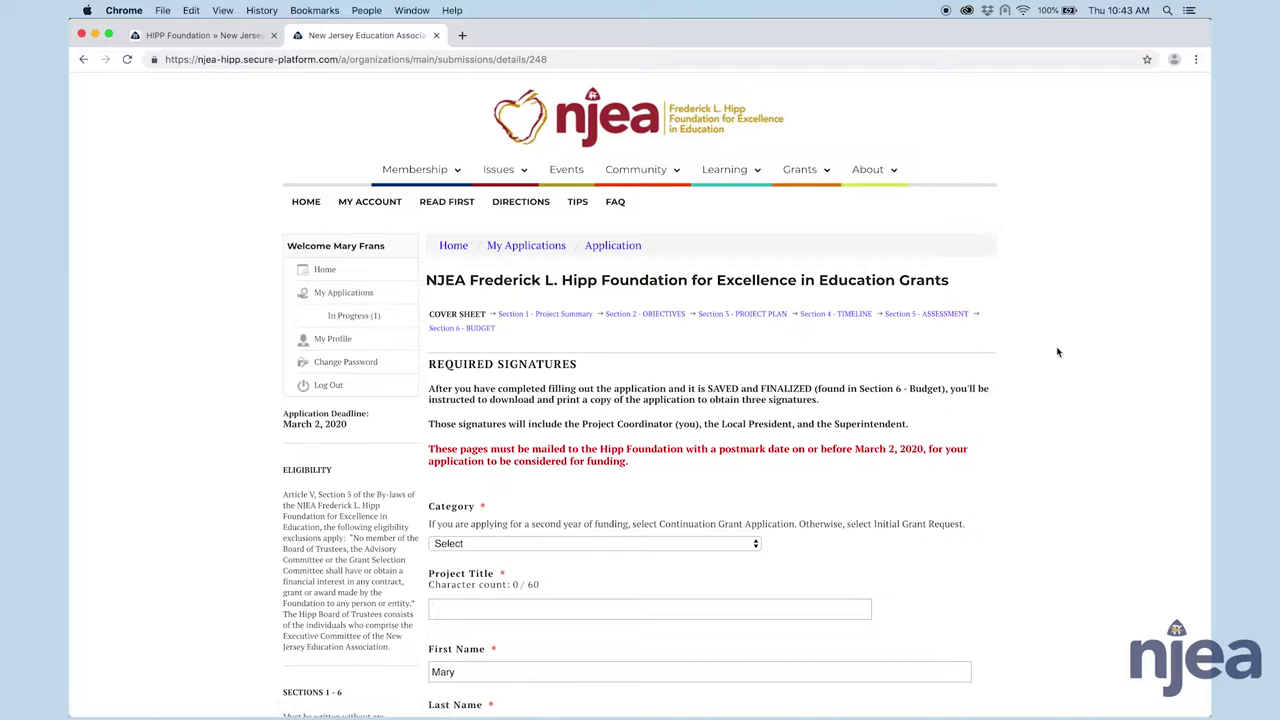
- Scroll down the new application's cover sheet to the Category field
{"action": "scroll", "coordinate": [1057, 352], "scroll_direction": "down", "scroll_amount": 4}
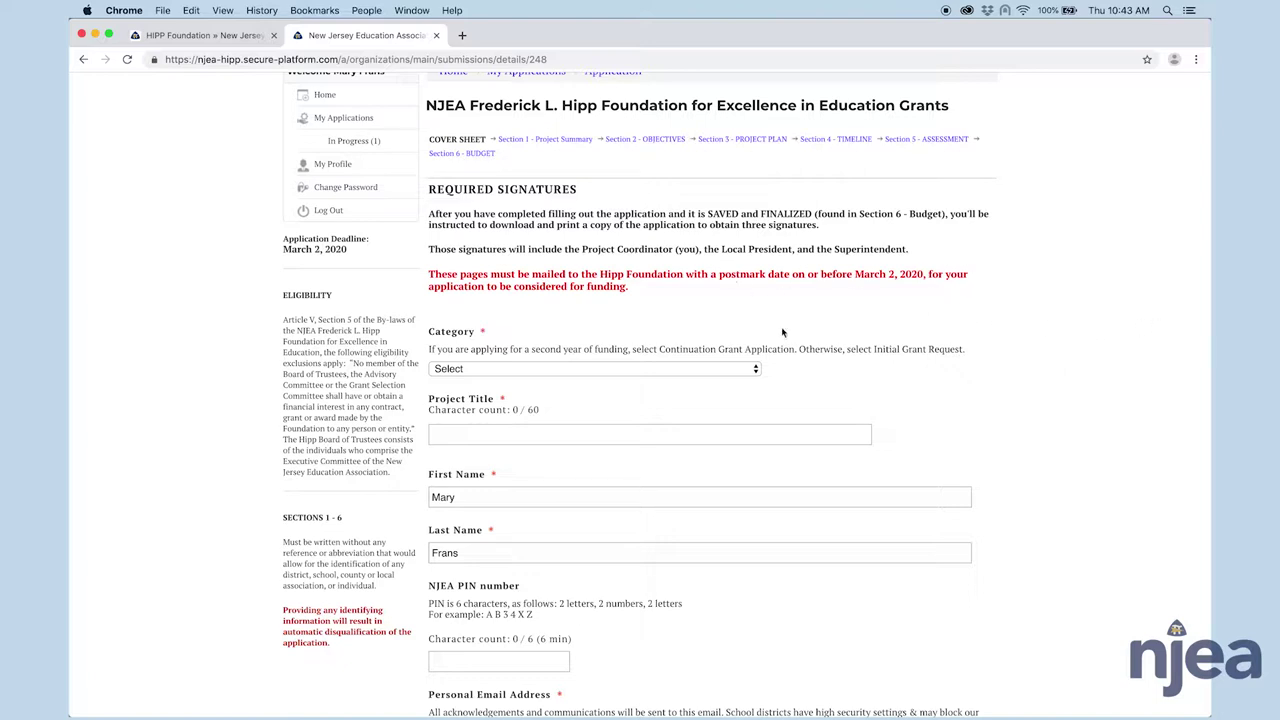
{"action": "scroll", "coordinate": [886, 300], "scroll_direction": "down", "scroll_amount": 5}
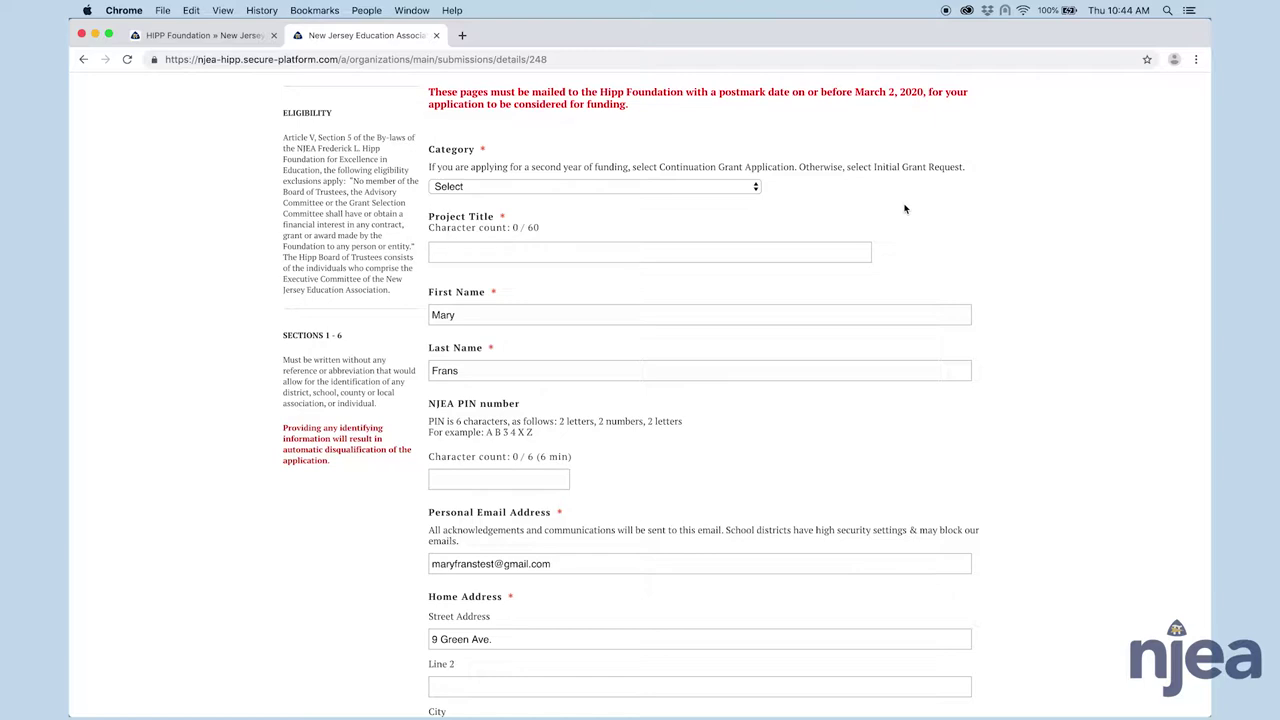
- Set the category to Initial Grant Request and enter the 17-character project title
{"action": "left_click", "coordinate": [757, 190]}
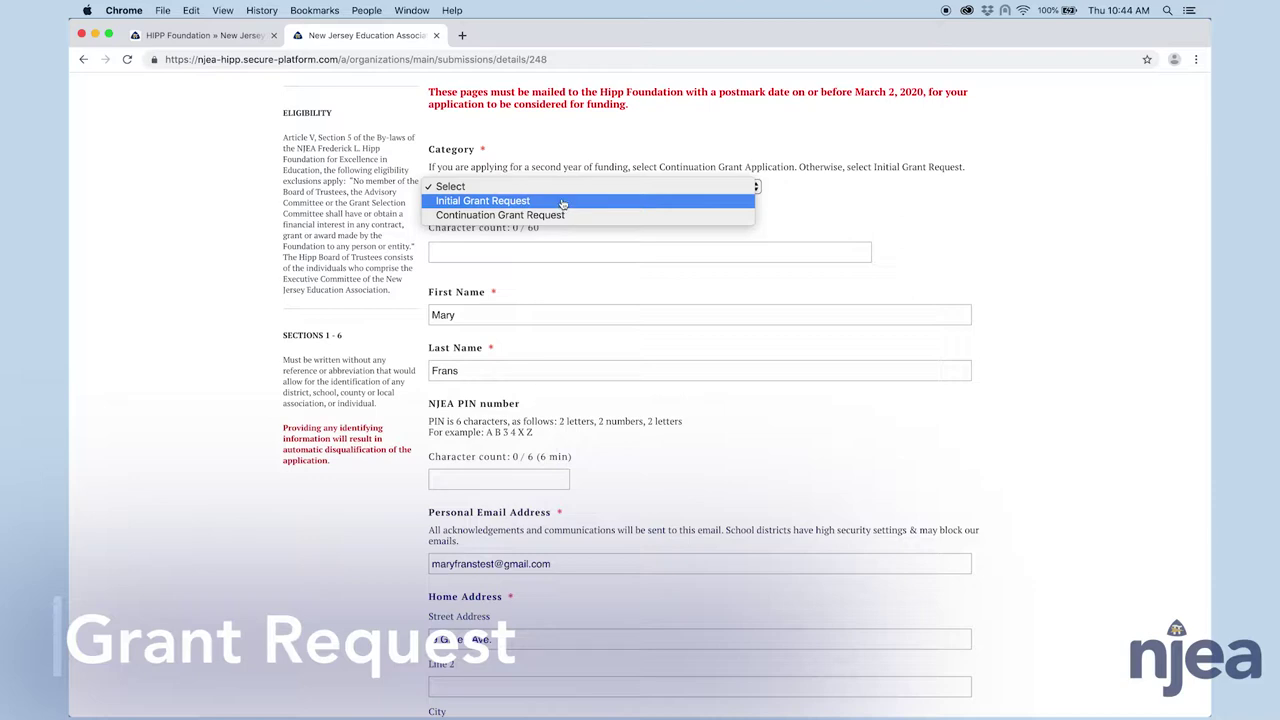
{"action": "left_click", "coordinate": [563, 201]}
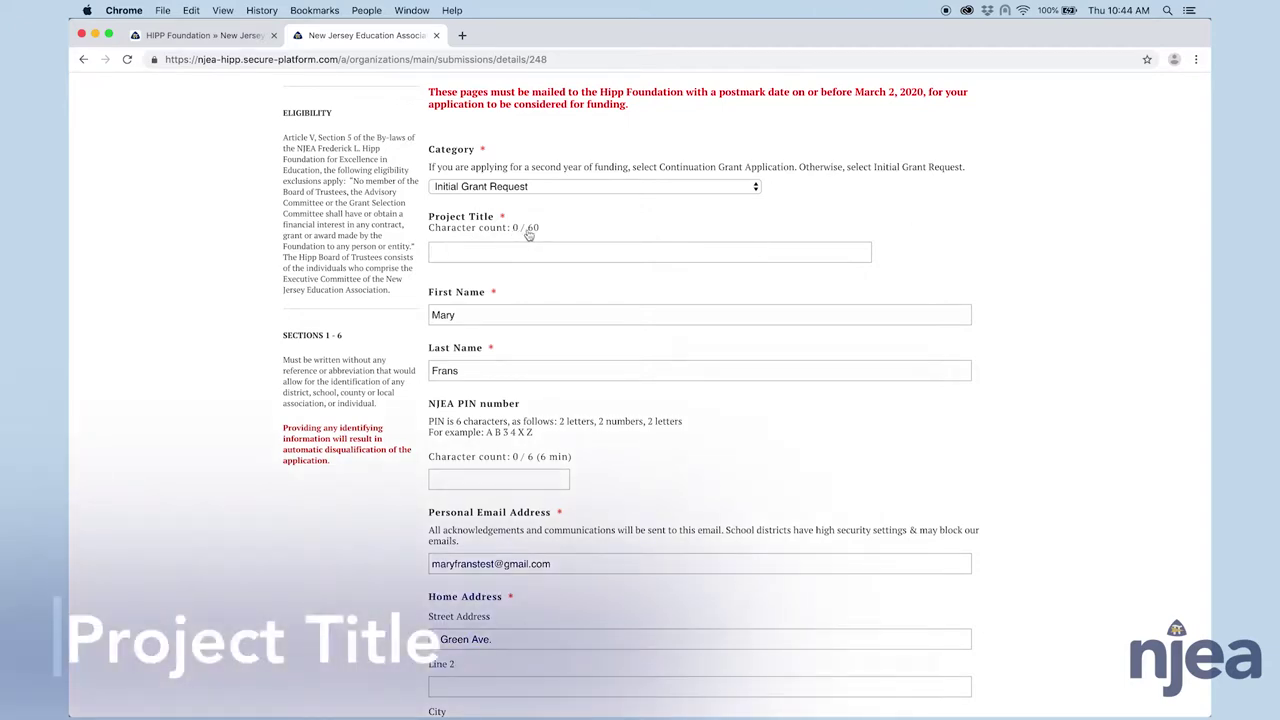
{"action": "left_click", "coordinate": [533, 236]}
{"action": "type", "text": "Mary's Great Idea"}
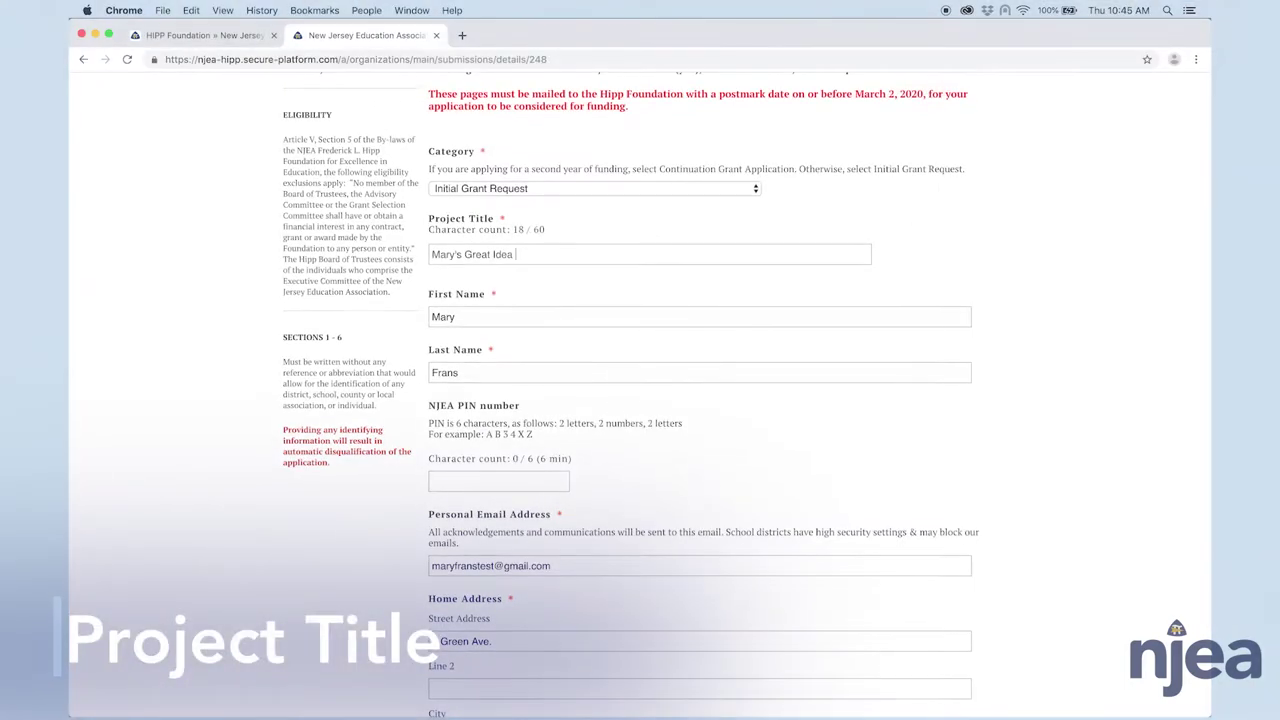
{"action": "scroll", "coordinate": [555, 207], "scroll_direction": "down", "scroll_amount": 3}
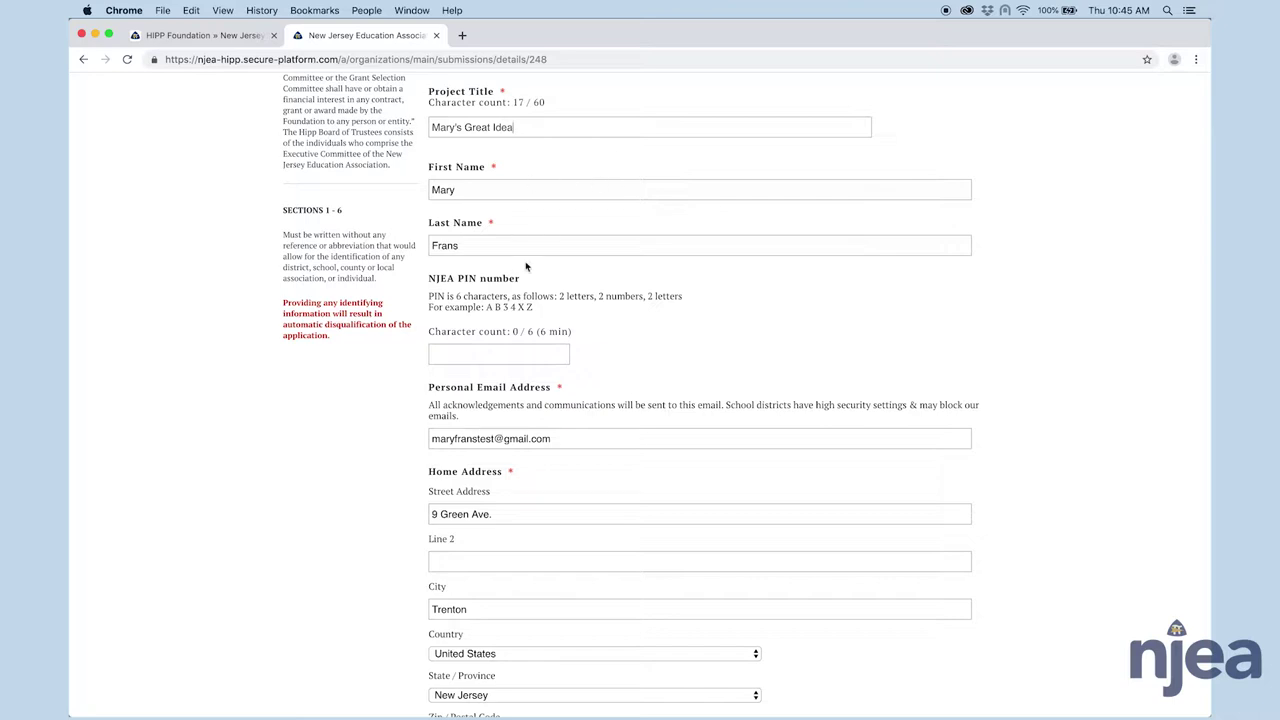
{"action": "scroll", "coordinate": [660, 263], "scroll_direction": "down", "scroll_amount": 3}
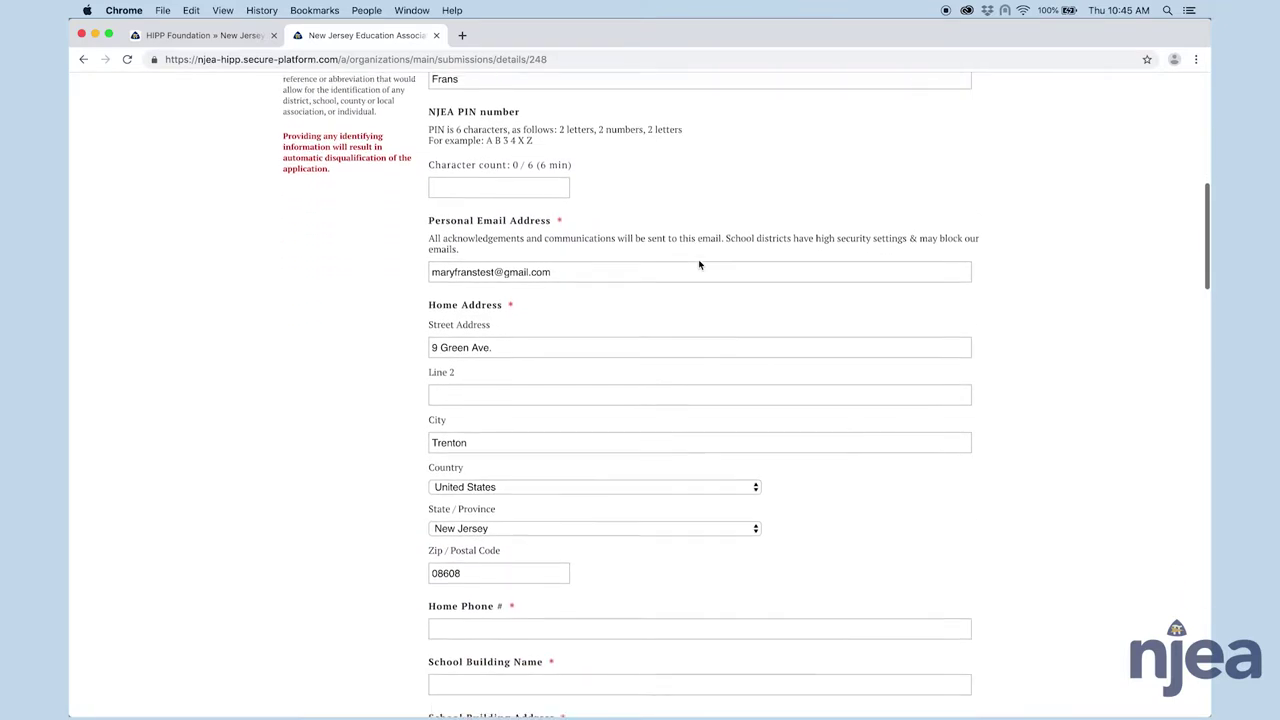
{"action": "scroll", "coordinate": [699, 264], "scroll_direction": "down", "scroll_amount": 7}
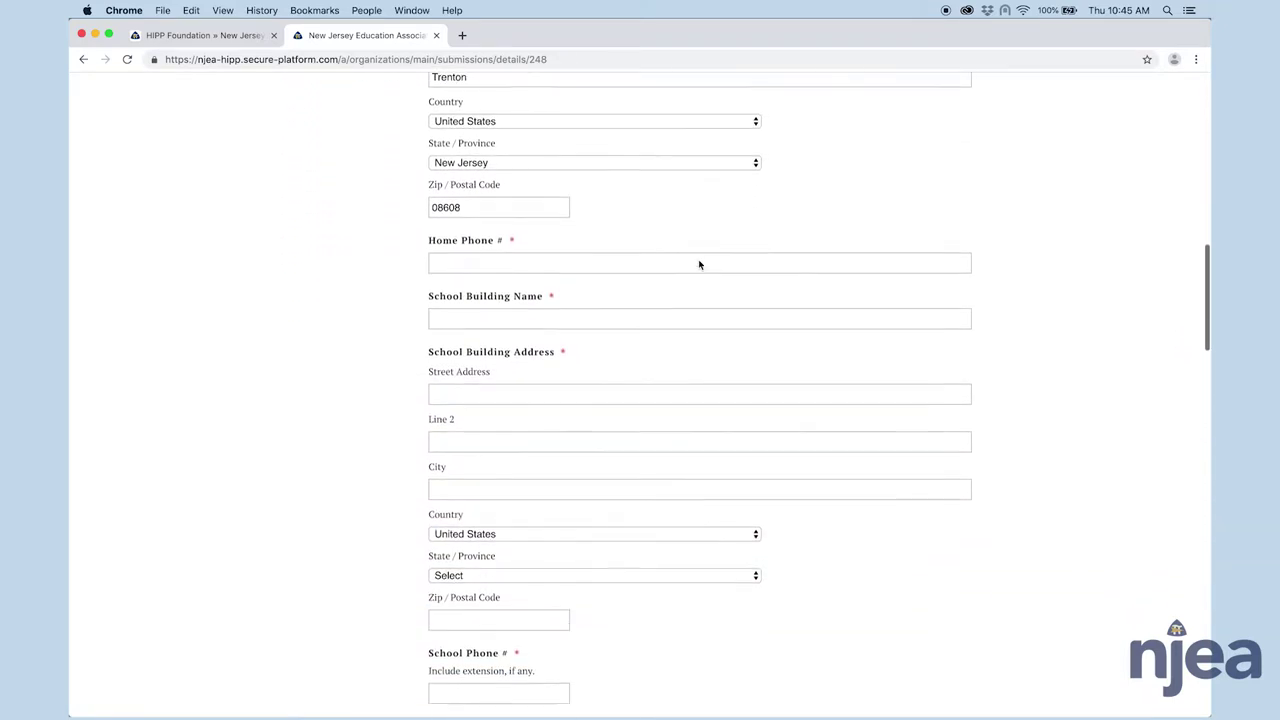
{"action": "scroll", "coordinate": [699, 264], "scroll_direction": "down", "scroll_amount": 2}
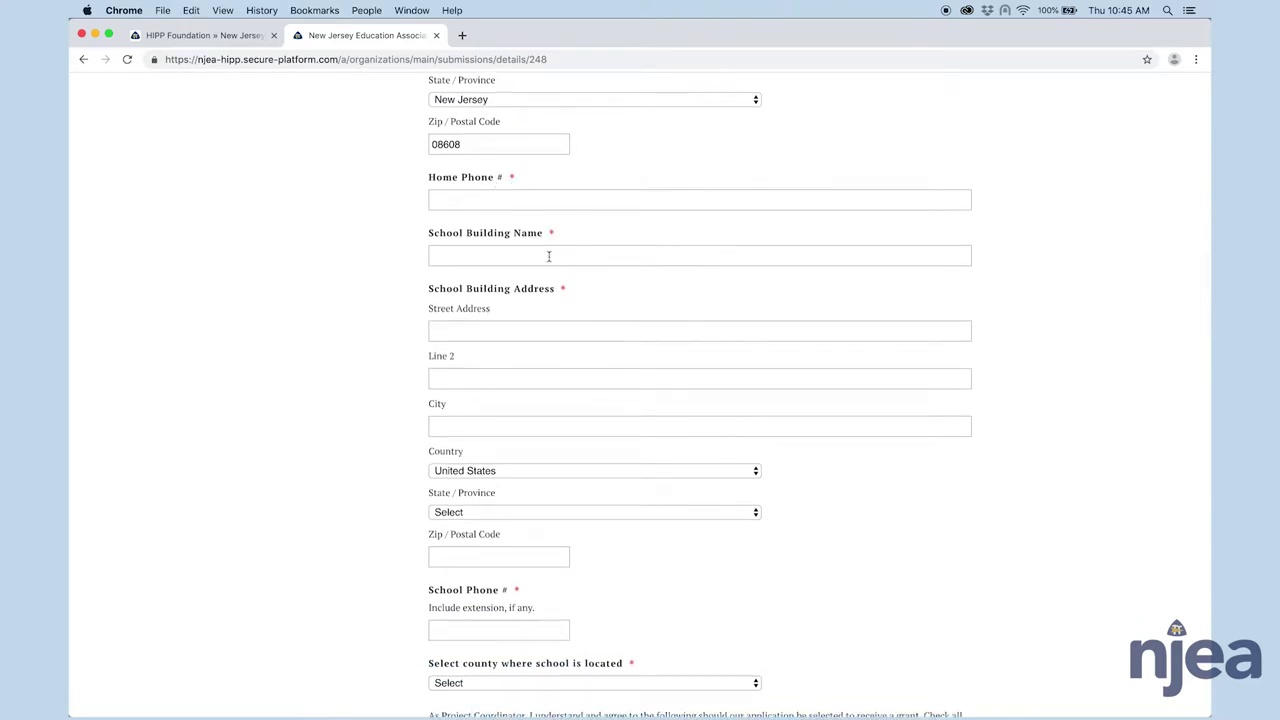
{"action": "scroll", "coordinate": [814, 286], "scroll_direction": "down", "scroll_amount": 15}
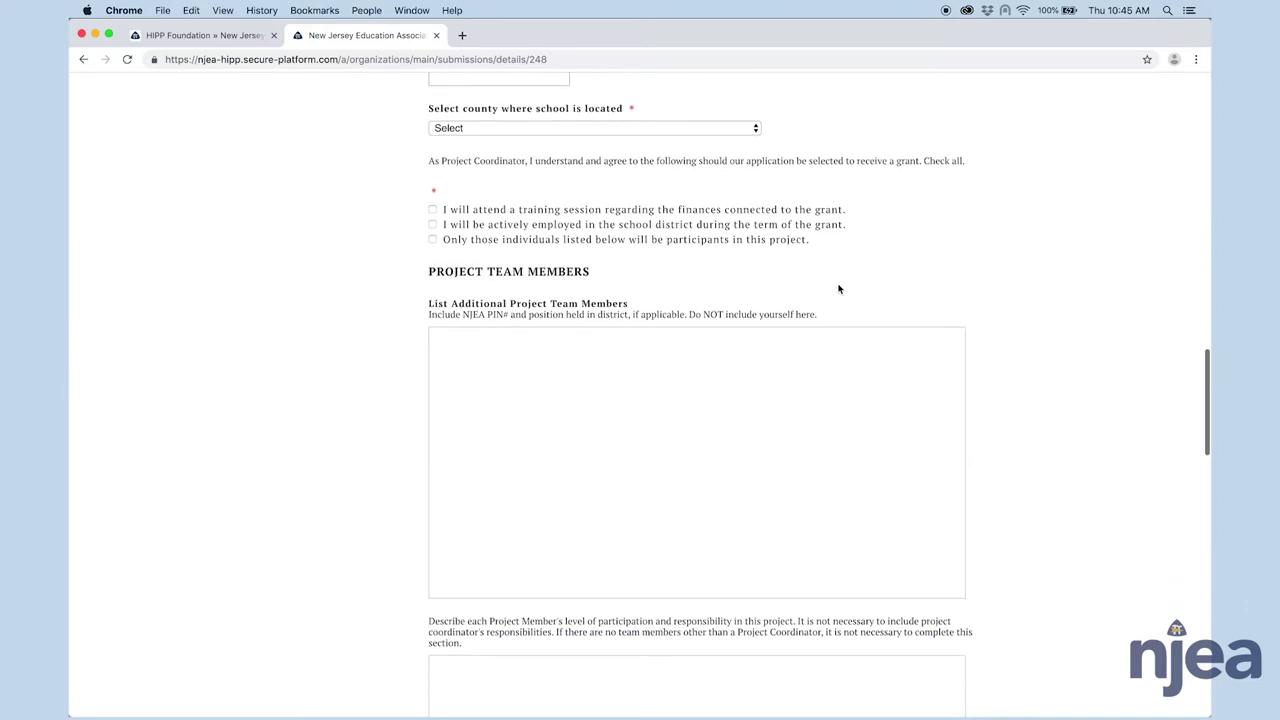
{"action": "scroll", "coordinate": [878, 280], "scroll_direction": "up", "scroll_amount": 4}
{"action": "scroll", "coordinate": [878, 280], "scroll_direction": "down", "scroll_amount": 3}
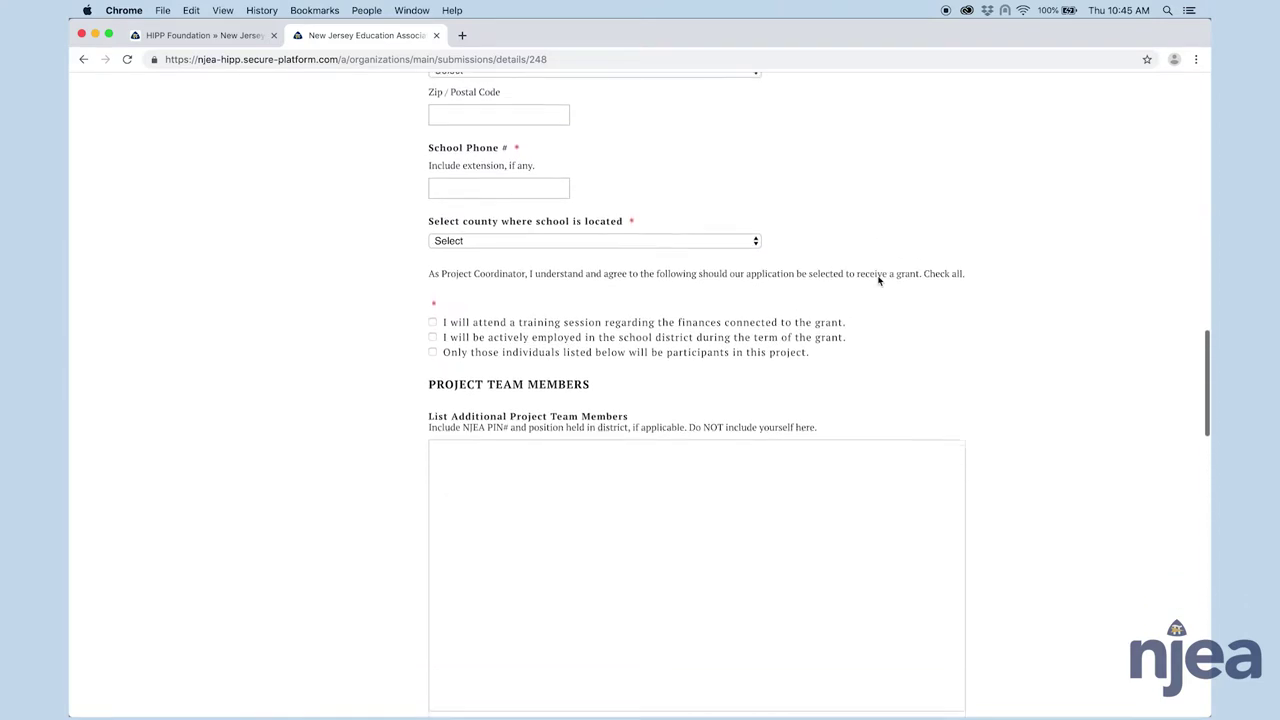
{"action": "scroll", "coordinate": [875, 281], "scroll_direction": "down", "scroll_amount": 2}
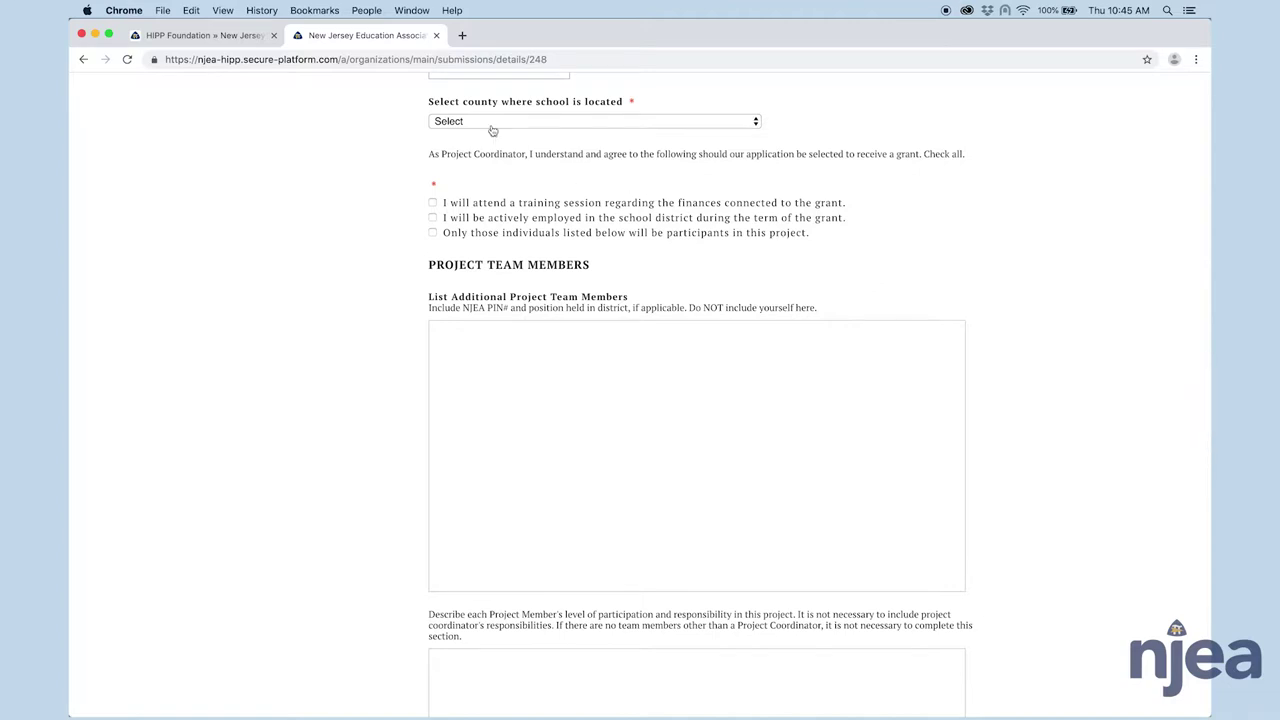
- Set the school county to Mercer and check all three Project Coordinator agreement boxes
{"action": "left_click", "coordinate": [520, 126]}
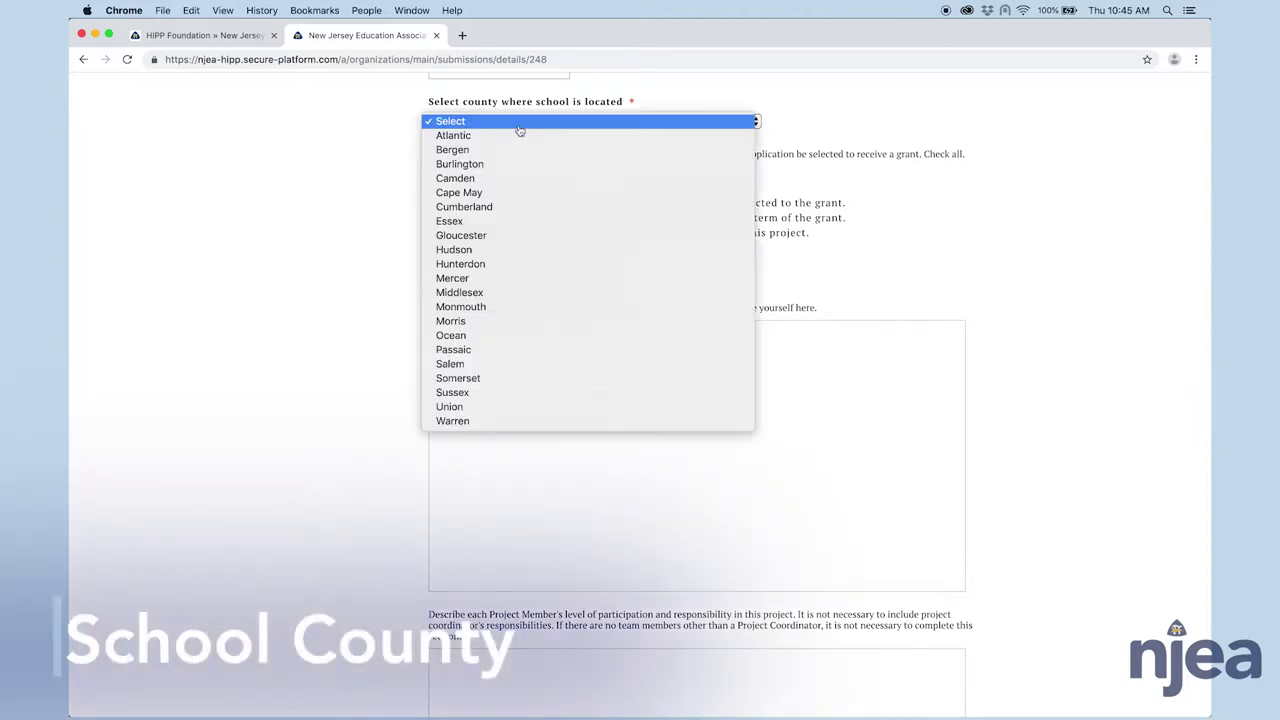
{"action": "left_click", "coordinate": [519, 282]}
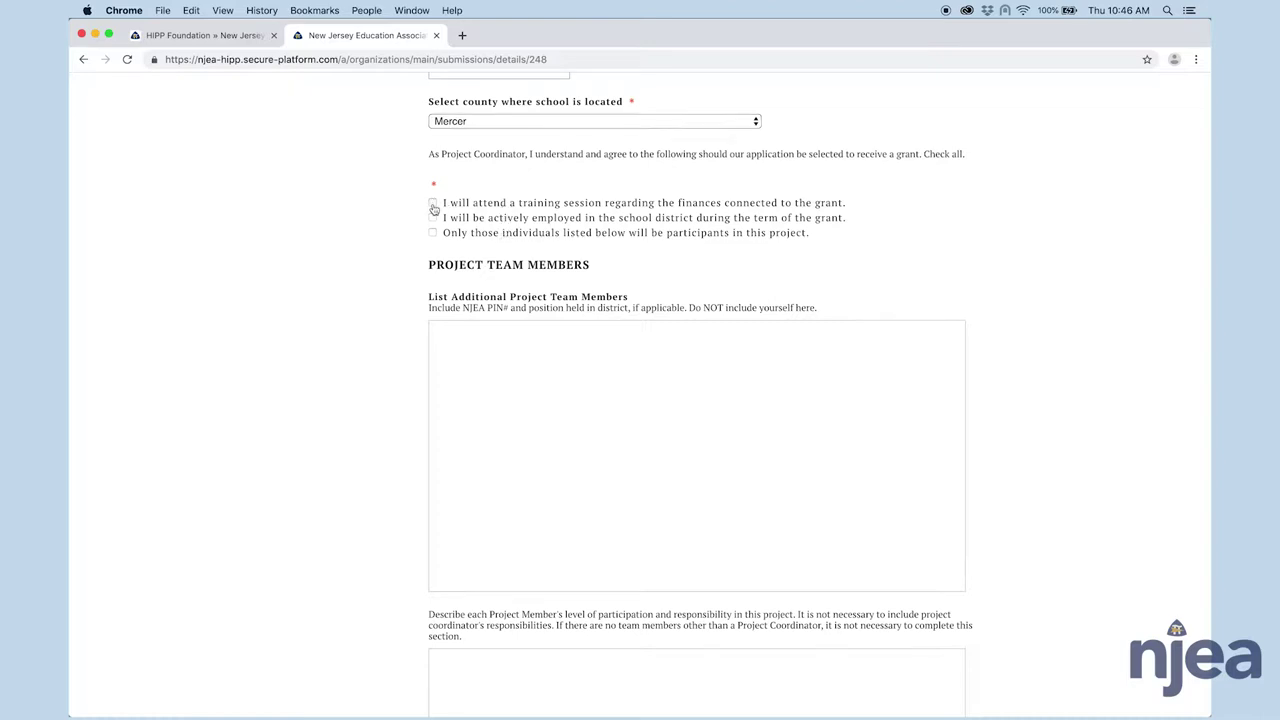
{"action": "left_click", "coordinate": [433, 203]}
{"action": "left_click", "coordinate": [433, 218]}
{"action": "left_click", "coordinate": [432, 233]}
{"action": "scroll", "coordinate": [380, 270], "scroll_direction": "down", "scroll_amount": 5}
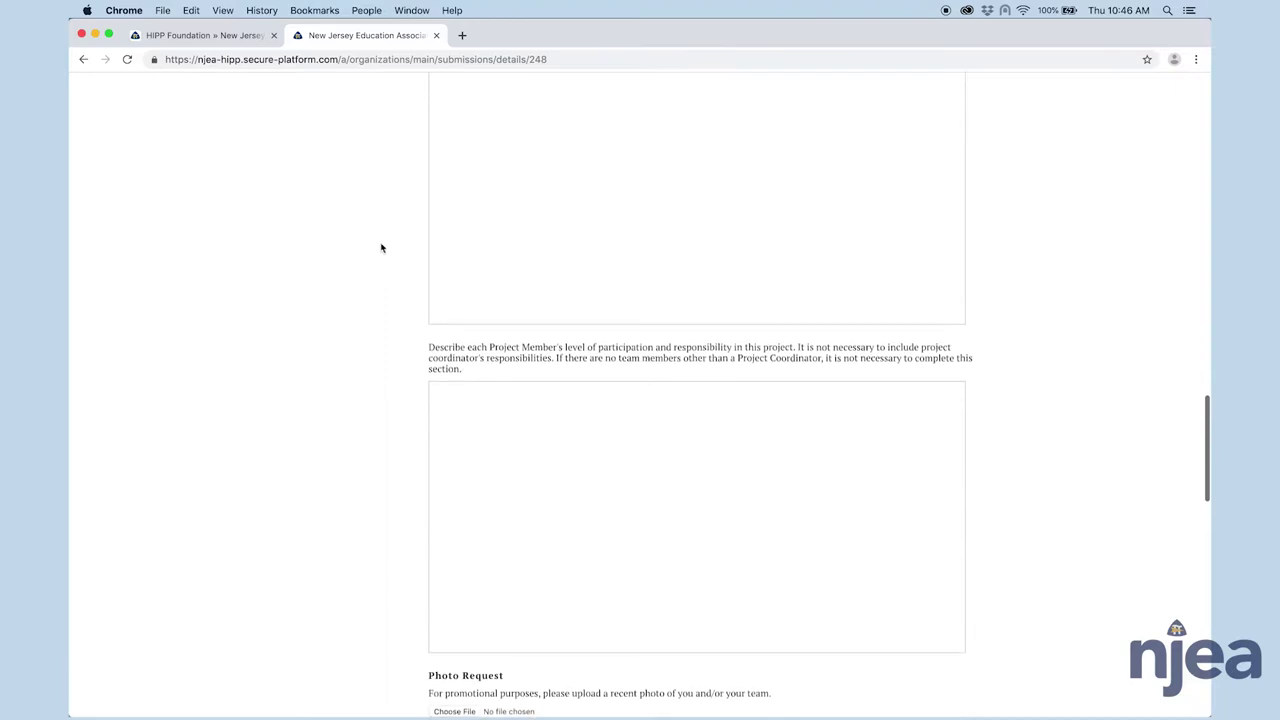
- List one additional project team member, a teacher, with their NJEA PIN
{"action": "scroll", "coordinate": [380, 247], "scroll_direction": "up", "scroll_amount": 2}
{"action": "scroll", "coordinate": [380, 247], "scroll_direction": "up", "scroll_amount": 3}
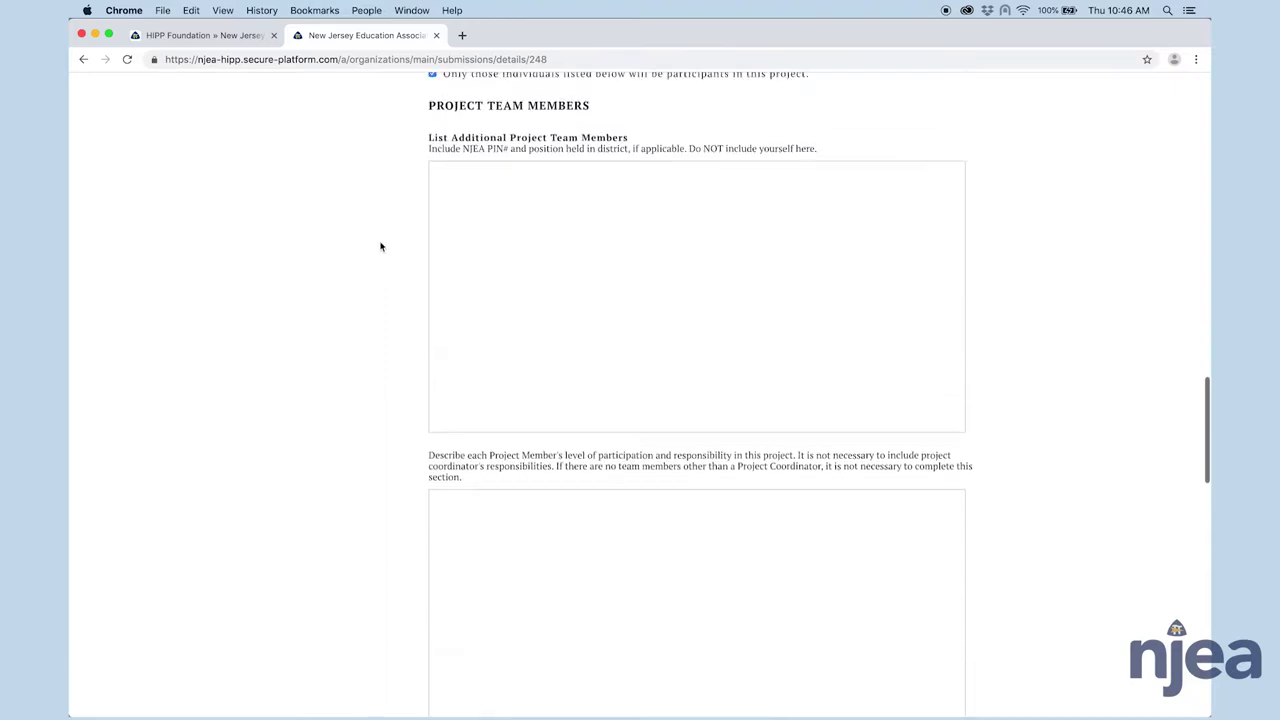
{"action": "left_click", "coordinate": [471, 249]}
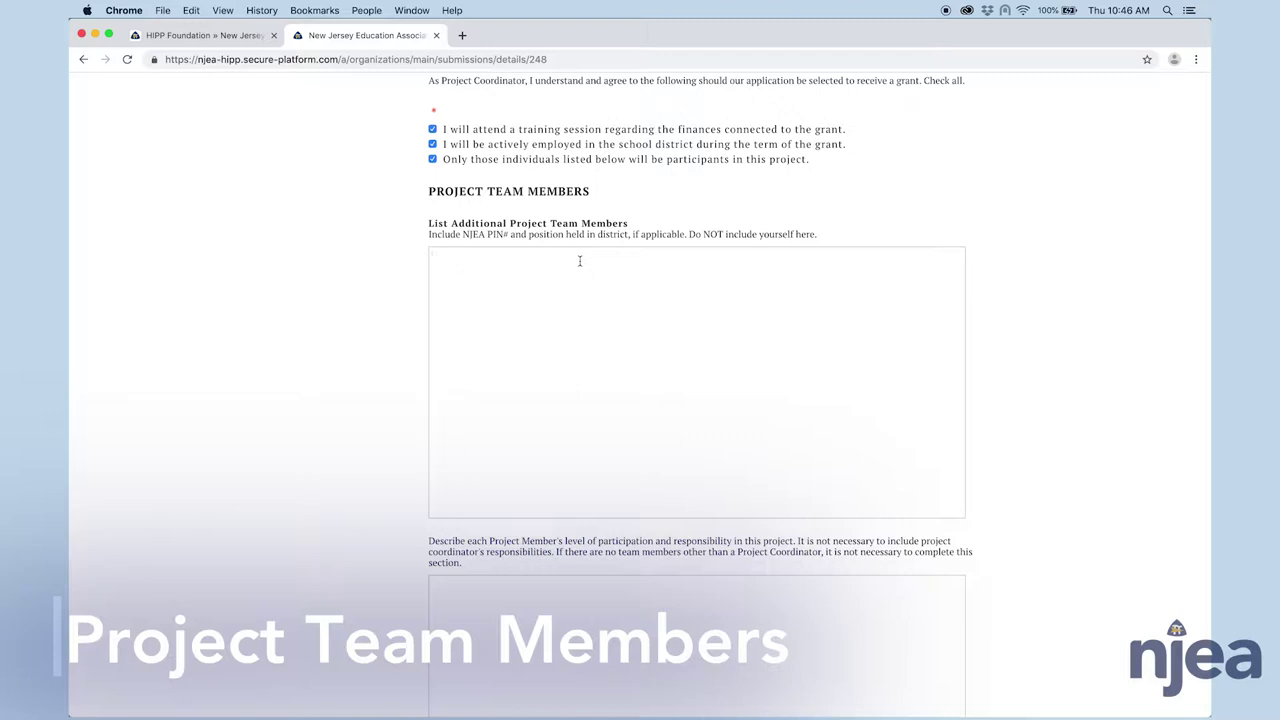
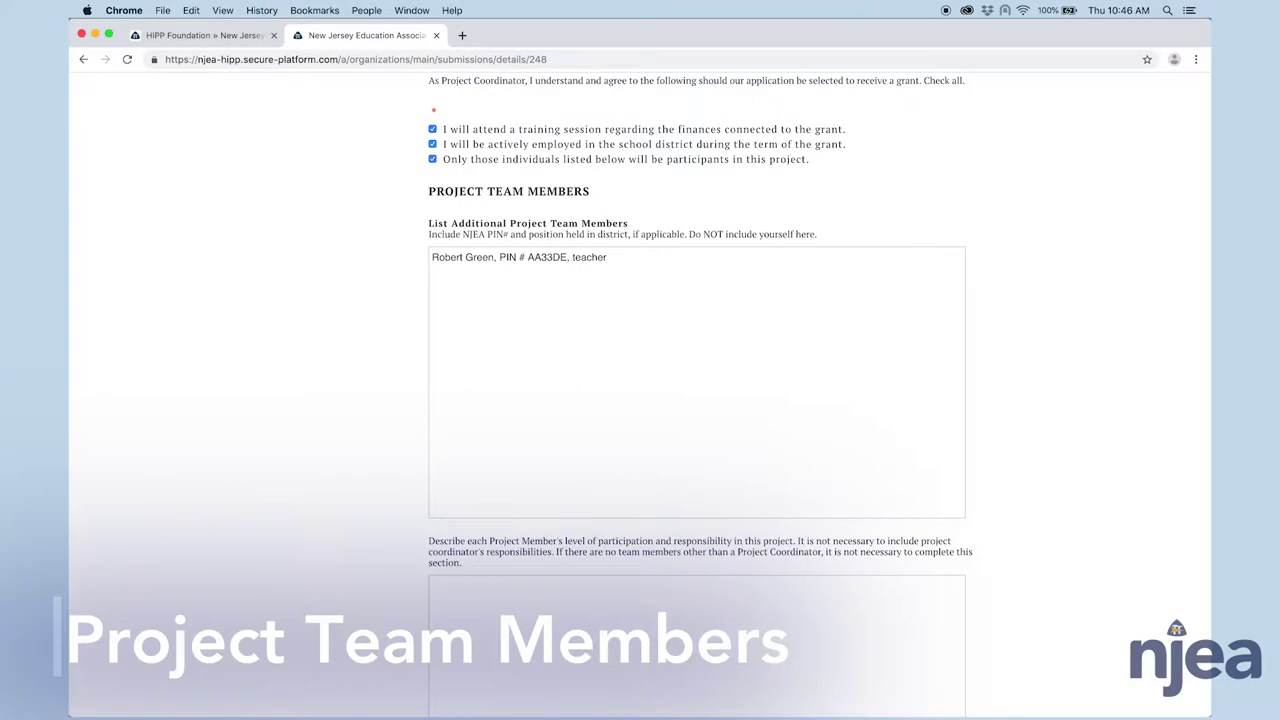
{"action": "scroll", "coordinate": [857, 337], "scroll_direction": "down", "scroll_amount": 3}
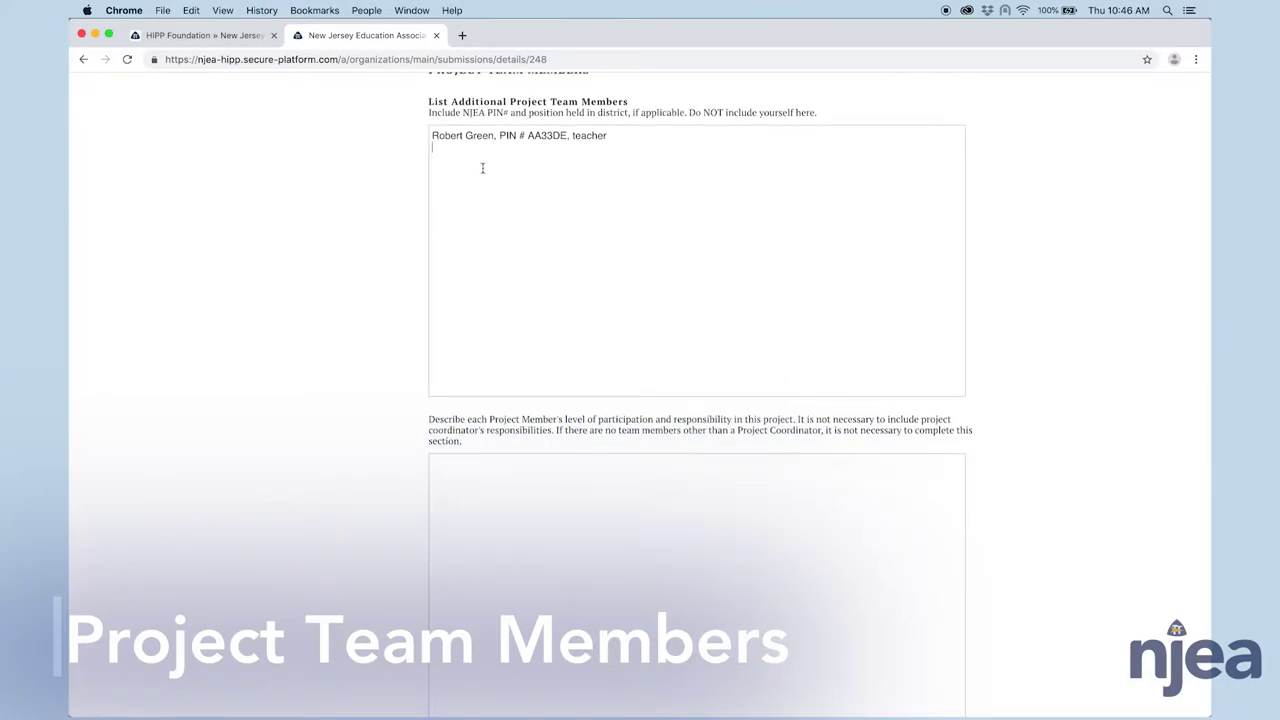
{"action": "scroll", "coordinate": [476, 340], "scroll_direction": "down", "scroll_amount": 6}
{"action": "left_click", "coordinate": [488, 216]}
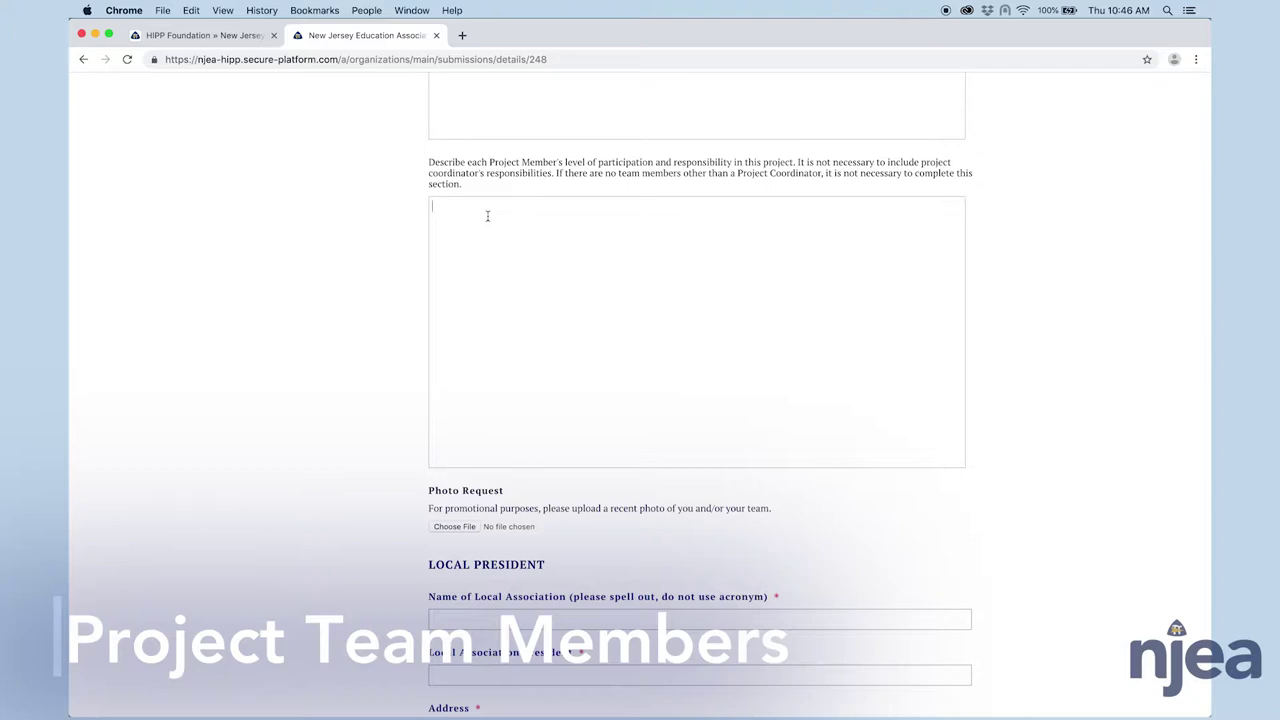
- Enter Manor Park Education Association as the Name of Local Association under Local President
{"action": "scroll", "coordinate": [488, 216], "scroll_direction": "down", "scroll_amount": 6}
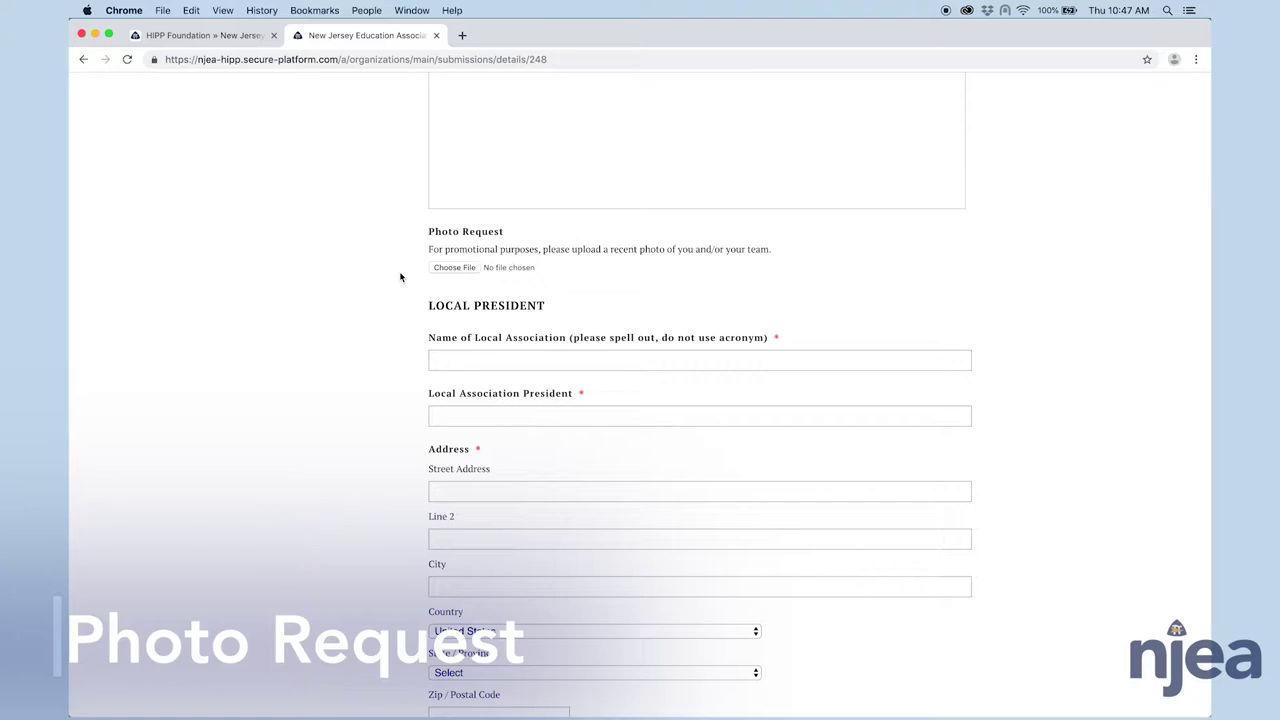
{"action": "scroll", "coordinate": [391, 251], "scroll_direction": "down", "scroll_amount": 3}
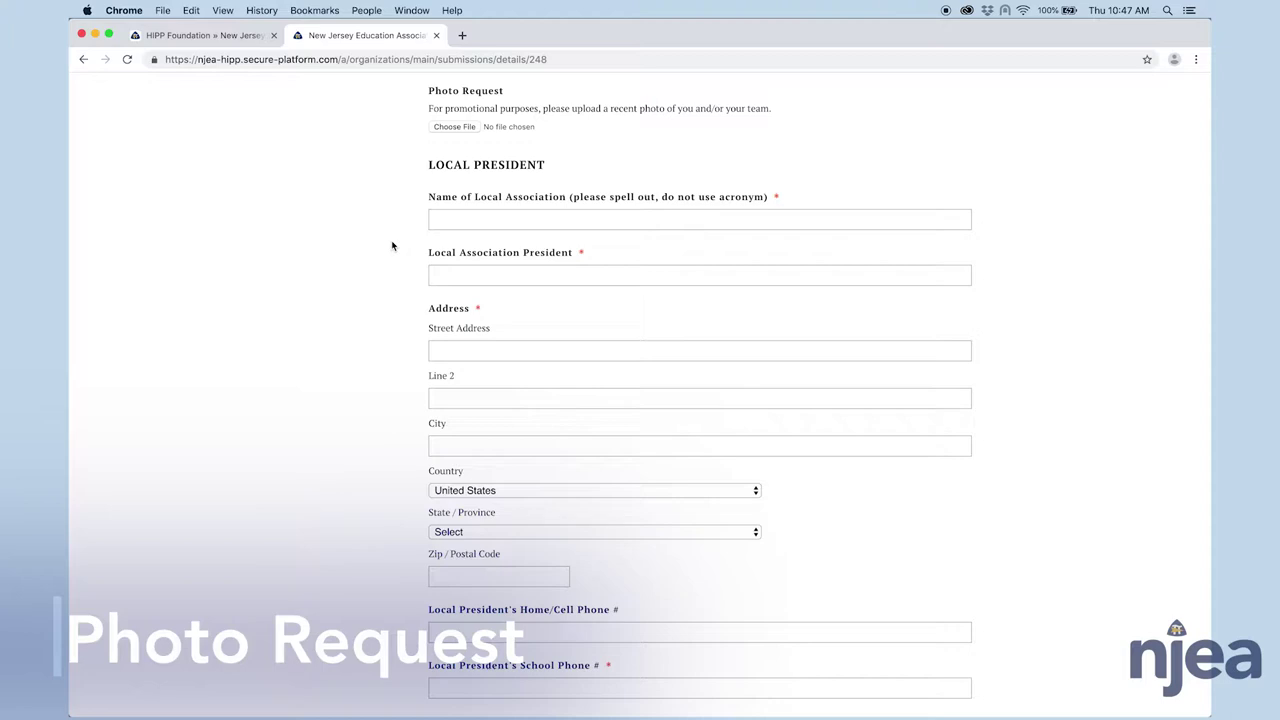
{"action": "left_click", "coordinate": [503, 222]}
{"action": "scroll", "coordinate": [503, 222], "scroll_direction": "down", "scroll_amount": 1}
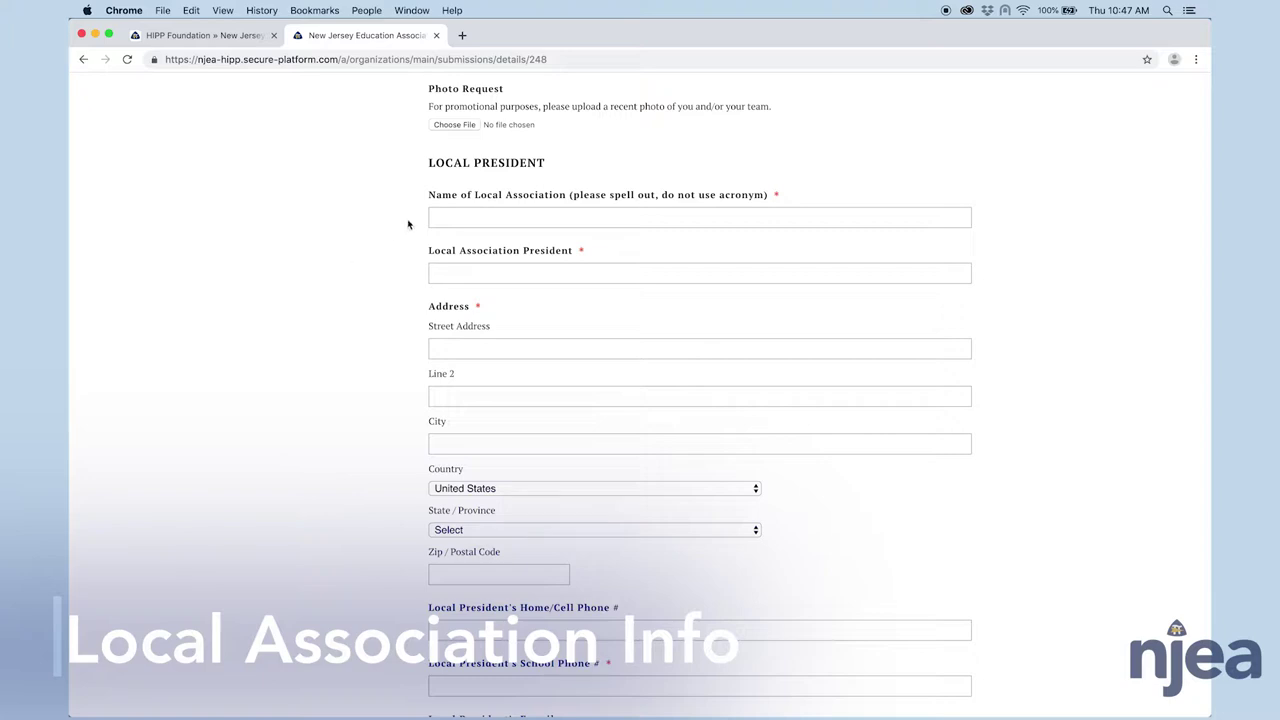
{"action": "left_click", "coordinate": [444, 212]}
{"action": "type", "text": "Manor Park Education Association"}
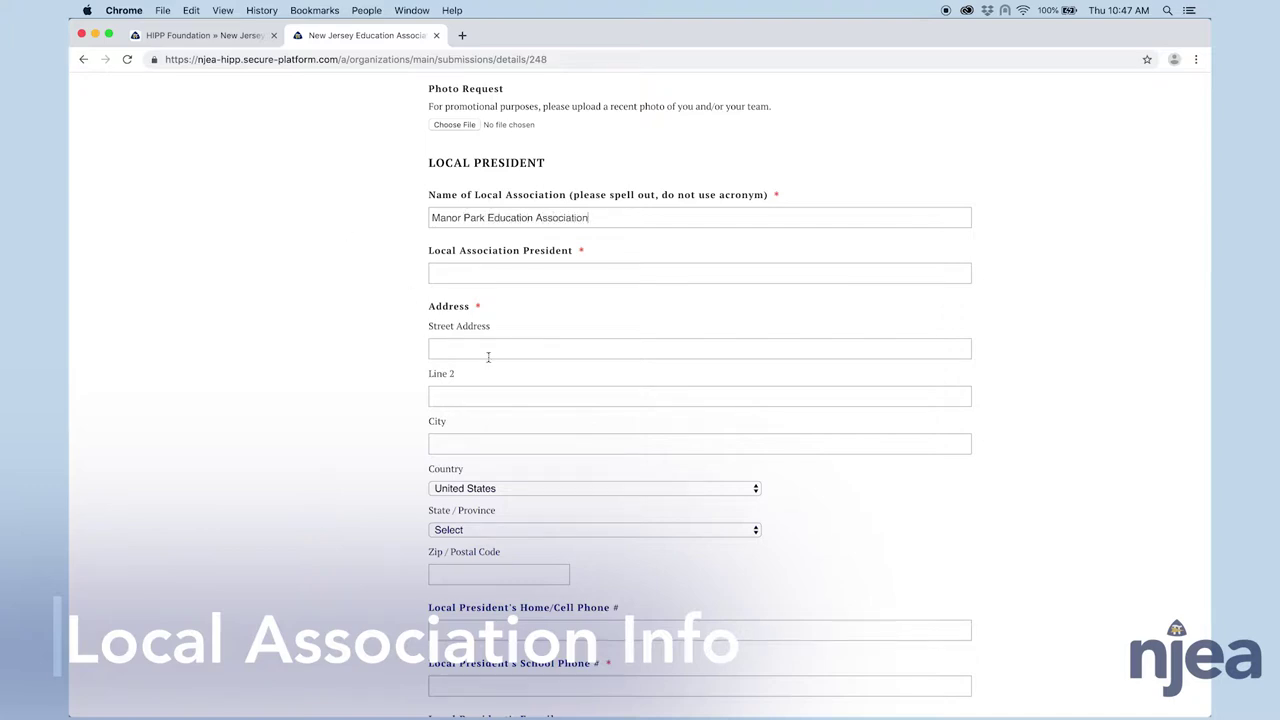
{"action": "scroll", "coordinate": [490, 355], "scroll_direction": "down", "scroll_amount": 2}
- Set the Local Superintendent's School District Name to Manor Park School District
{"action": "scroll", "coordinate": [515, 385], "scroll_direction": "down", "scroll_amount": 7}
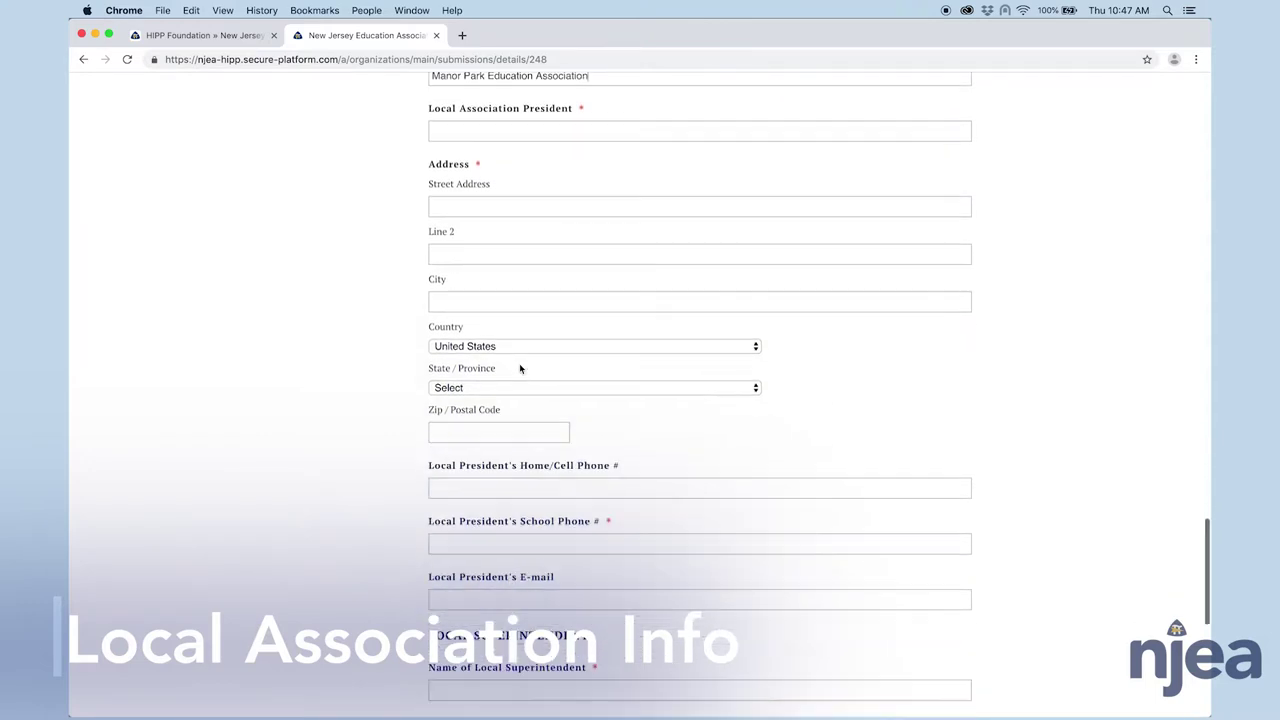
{"action": "scroll", "coordinate": [470, 300], "scroll_direction": "down", "scroll_amount": 2}
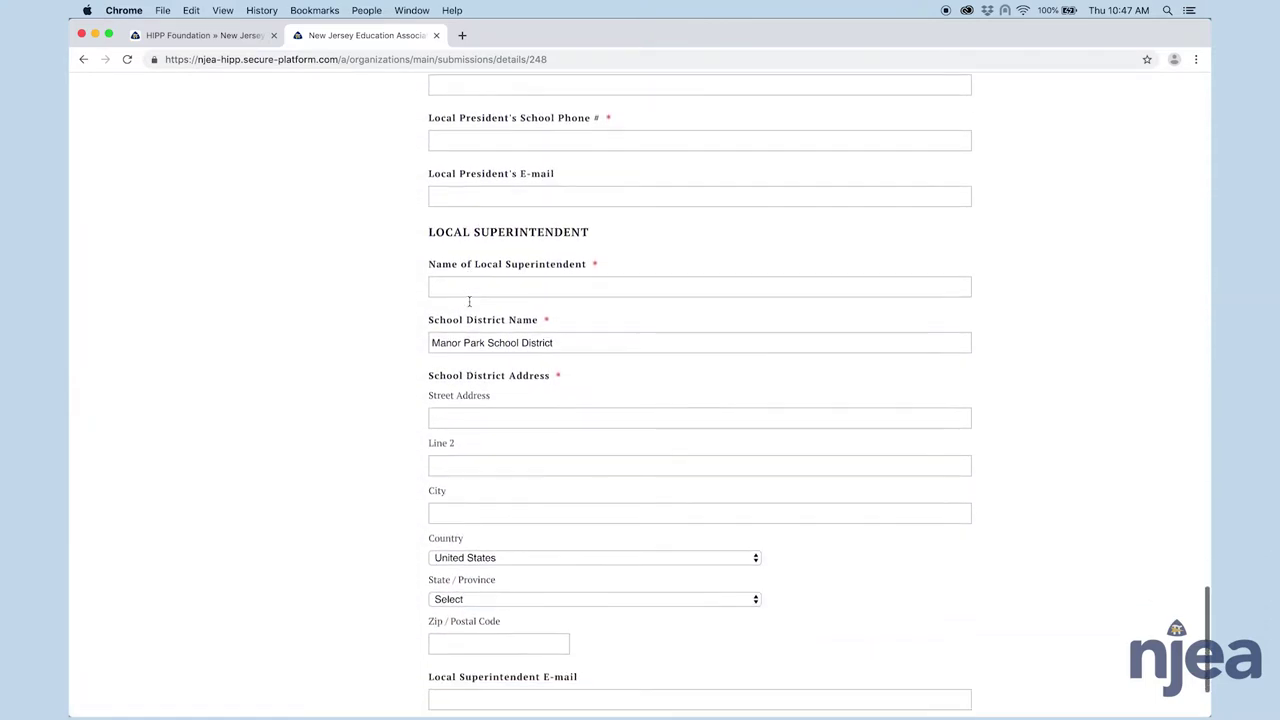
{"action": "scroll", "coordinate": [560, 294], "scroll_direction": "down", "scroll_amount": 1}
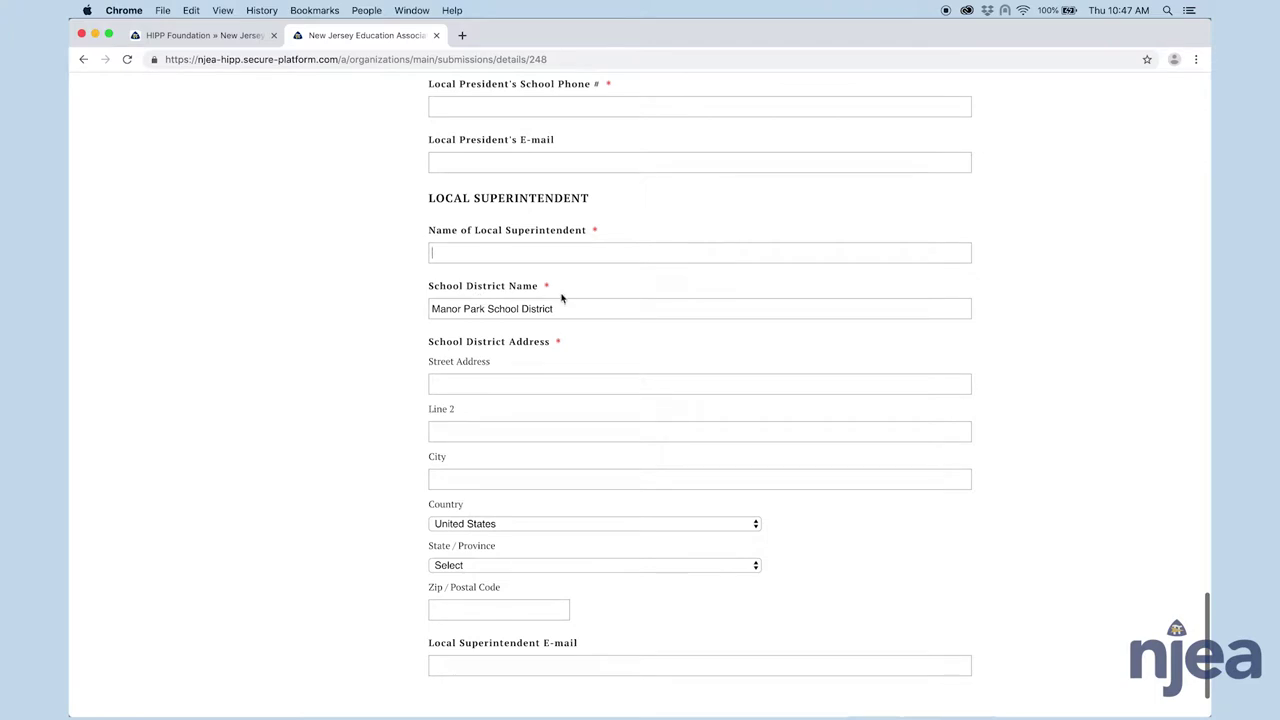
{"action": "scroll", "coordinate": [562, 311], "scroll_direction": "down", "scroll_amount": 2}
{"action": "scroll", "coordinate": [562, 311], "scroll_direction": "down", "scroll_amount": 1}
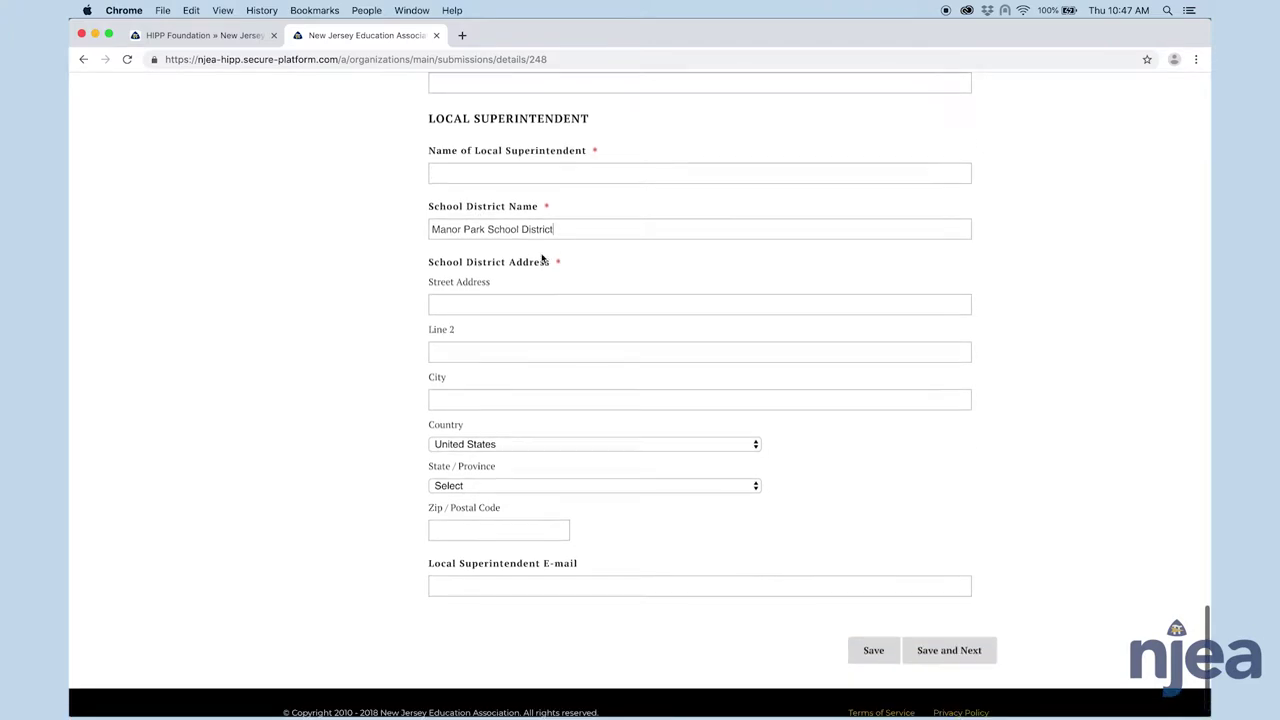
{"action": "left_click", "coordinate": [560, 228]}
{"action": "scroll", "coordinate": [563, 338], "scroll_direction": "down", "scroll_amount": 1}
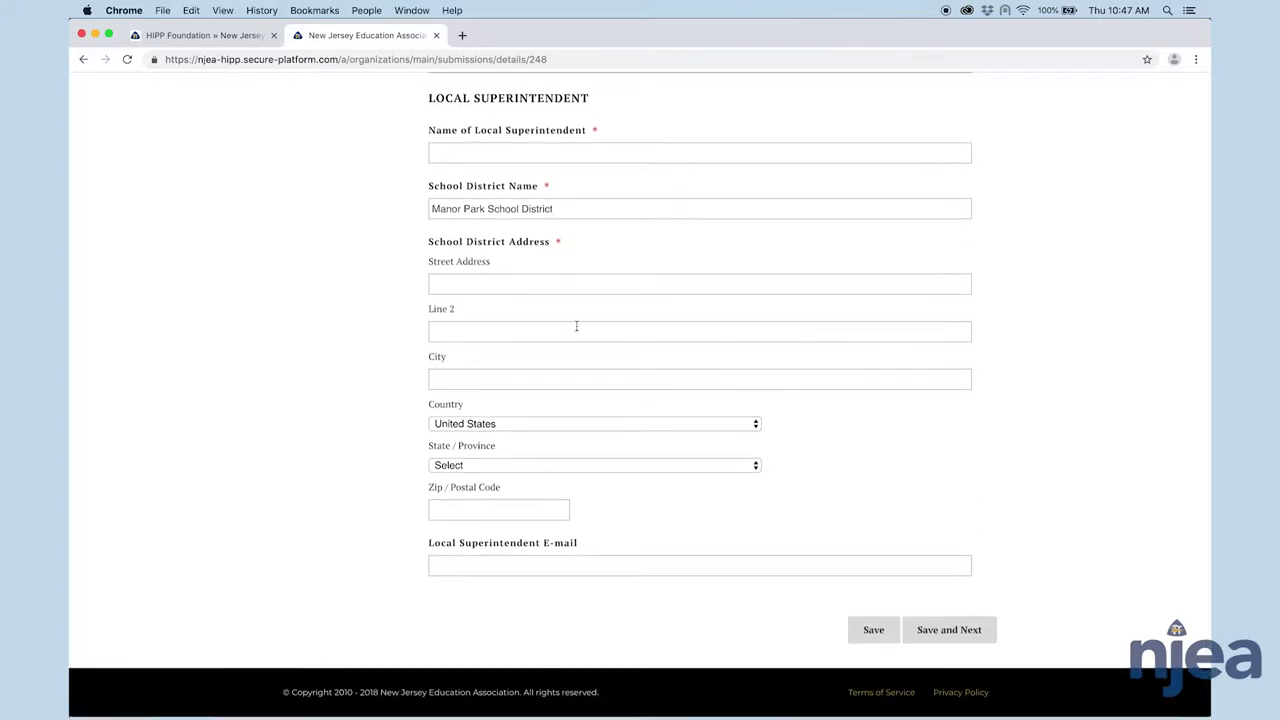
- Scroll the cover sheet back up to the top, showing the Required Signatures heading
{"action": "scroll", "coordinate": [903, 318], "scroll_direction": "up", "scroll_amount": 15}
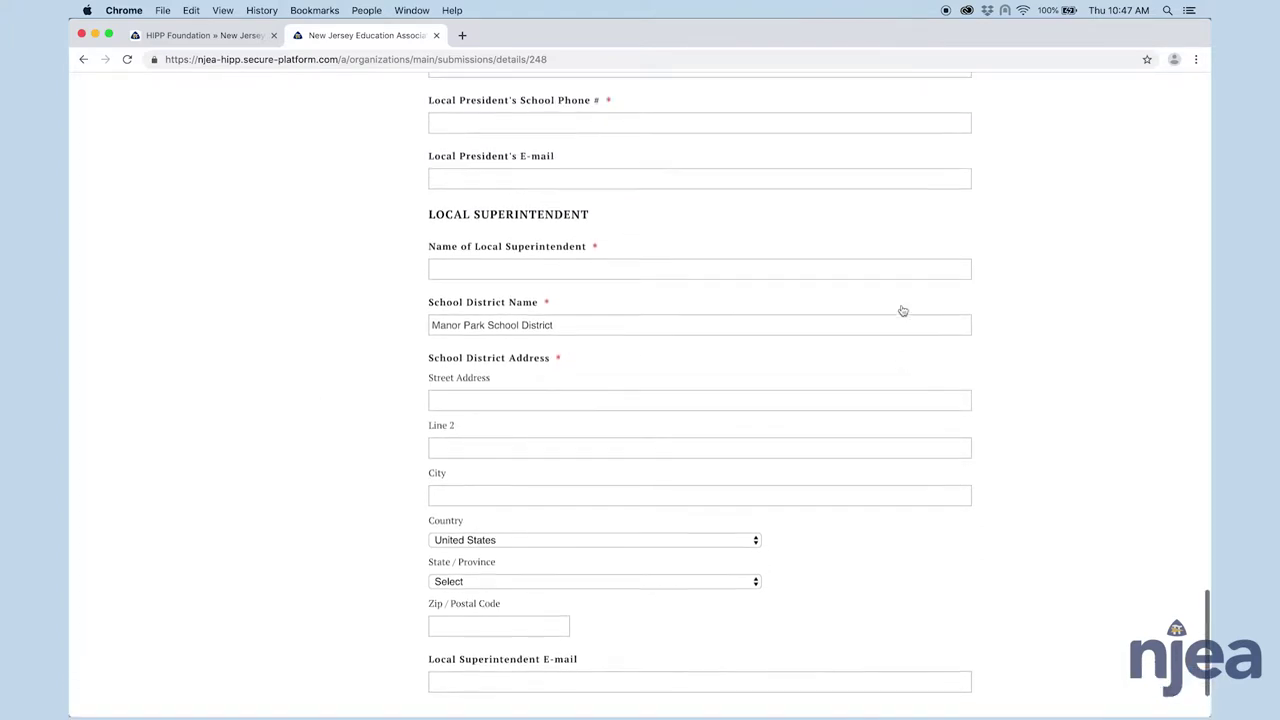
{"action": "scroll", "coordinate": [901, 328], "scroll_direction": "up", "scroll_amount": 20}
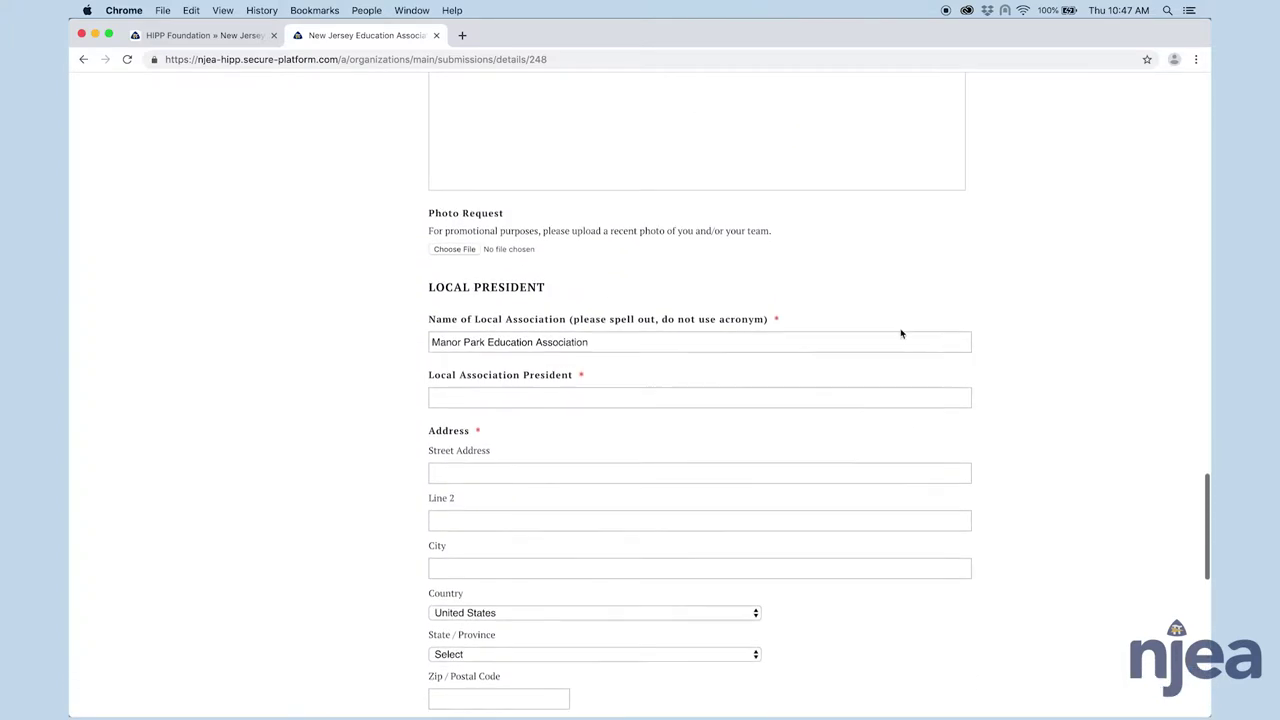
{"action": "scroll", "coordinate": [898, 322], "scroll_direction": "up", "scroll_amount": 20}
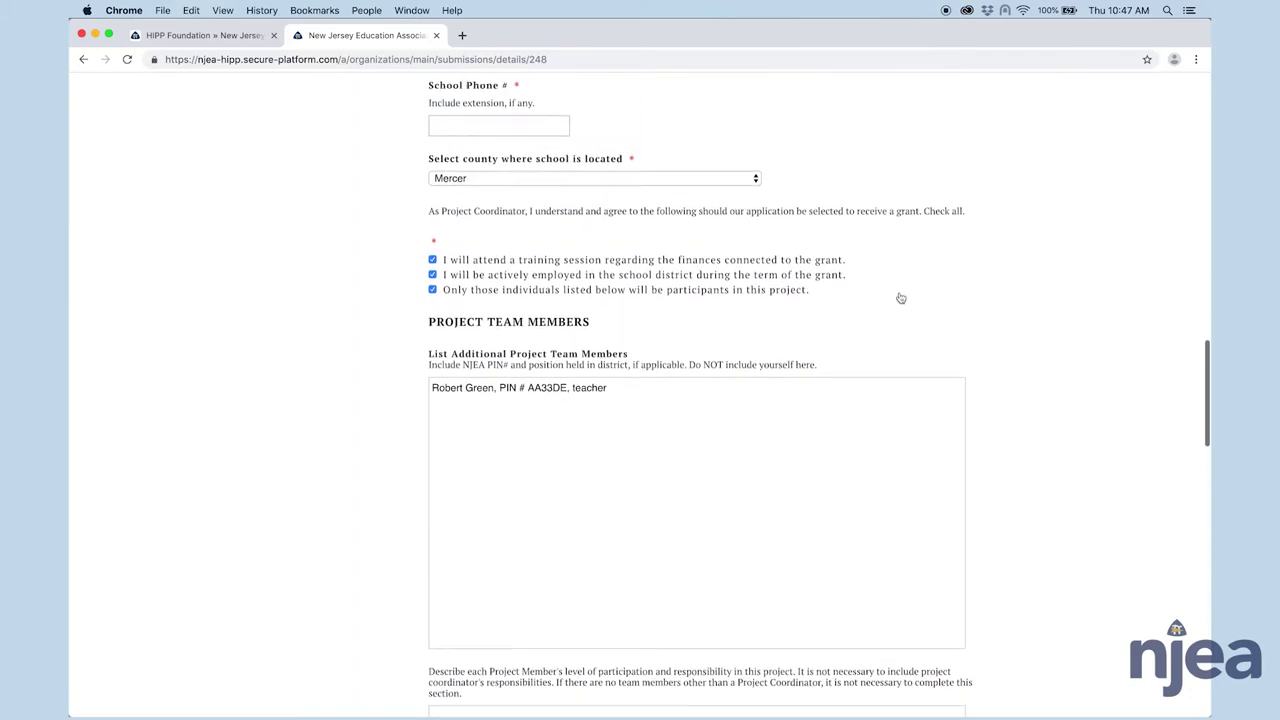
{"action": "scroll", "coordinate": [869, 186], "scroll_direction": "up", "scroll_amount": 20}
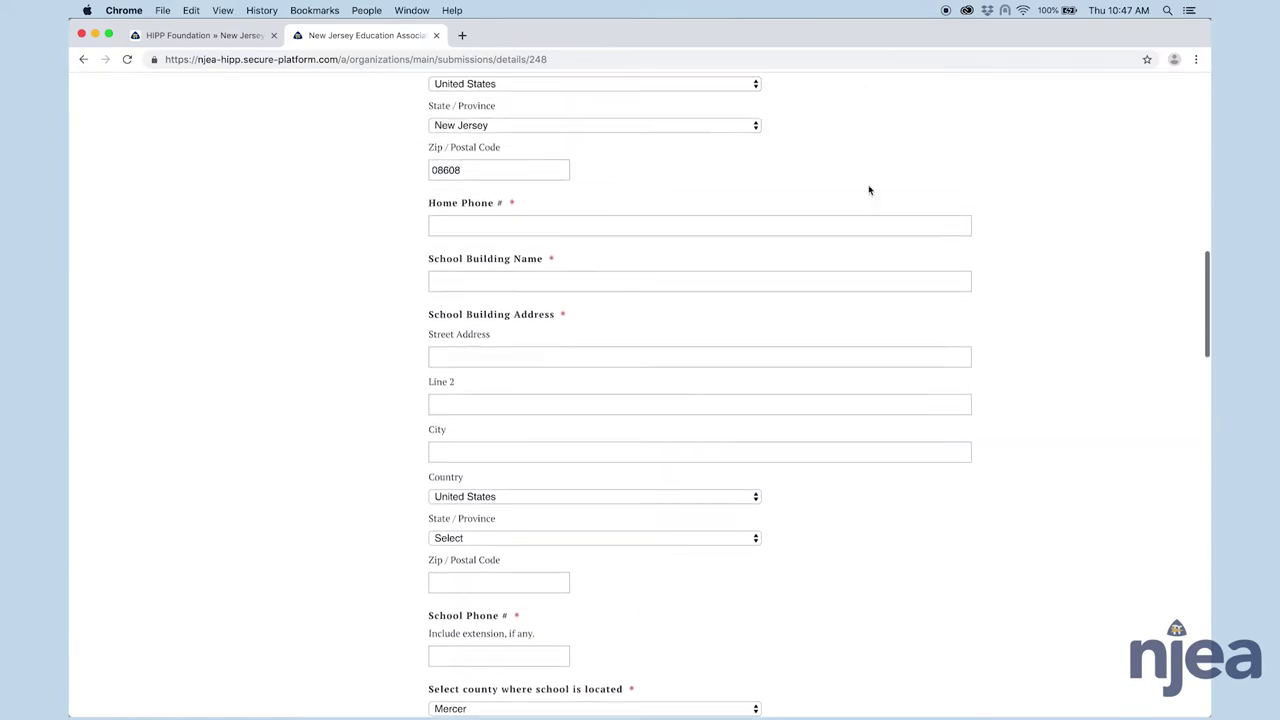
{"action": "scroll", "coordinate": [869, 186], "scroll_direction": "up", "scroll_amount": 20}
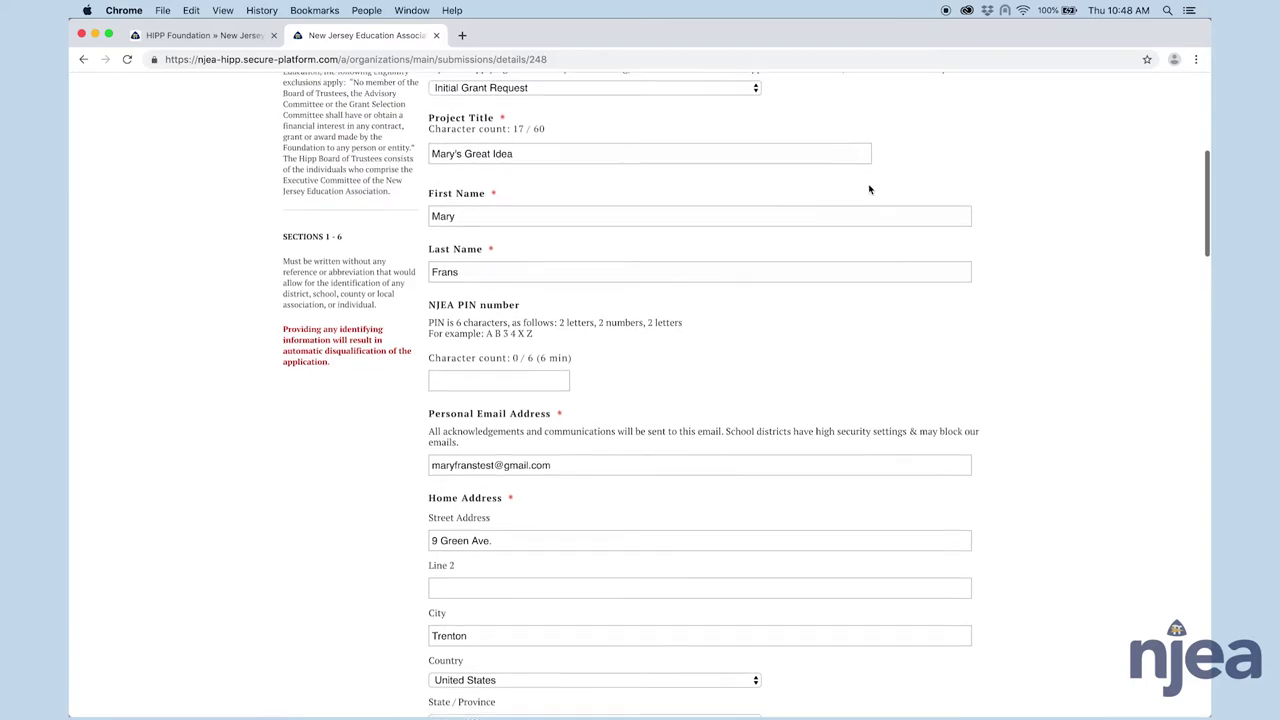
{"action": "scroll", "coordinate": [869, 193], "scroll_direction": "up", "scroll_amount": 2}
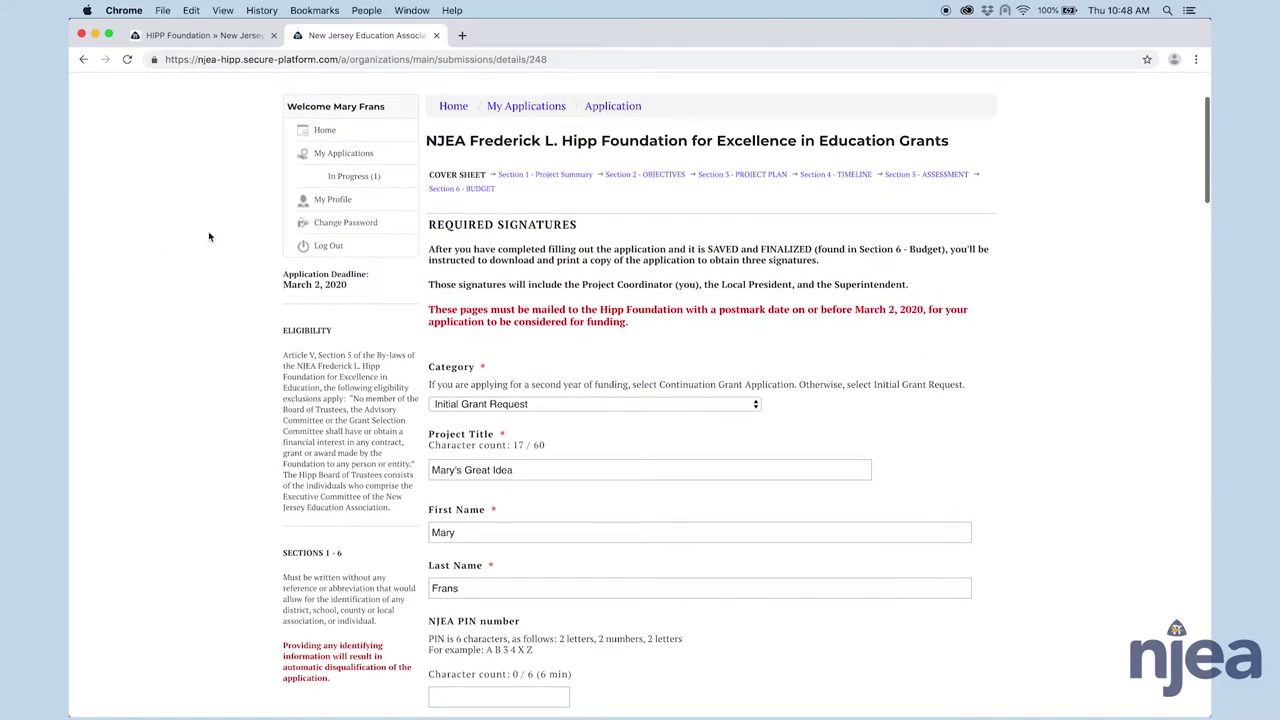
- Step through Sections 1 to 5 via the breadcrumb links, ending on Section 6 - BUDGET
{"action": "left_click", "coordinate": [559, 176]}
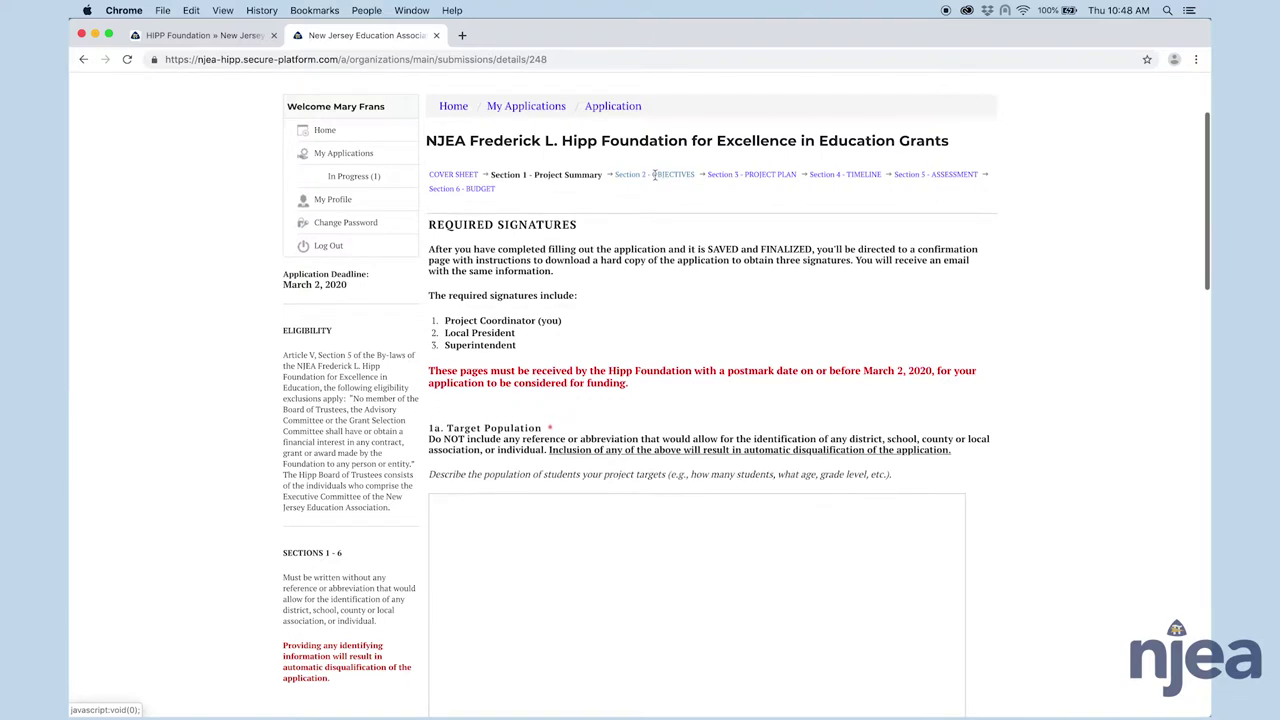
{"action": "left_click", "coordinate": [654, 174]}
{"action": "left_click", "coordinate": [753, 175]}
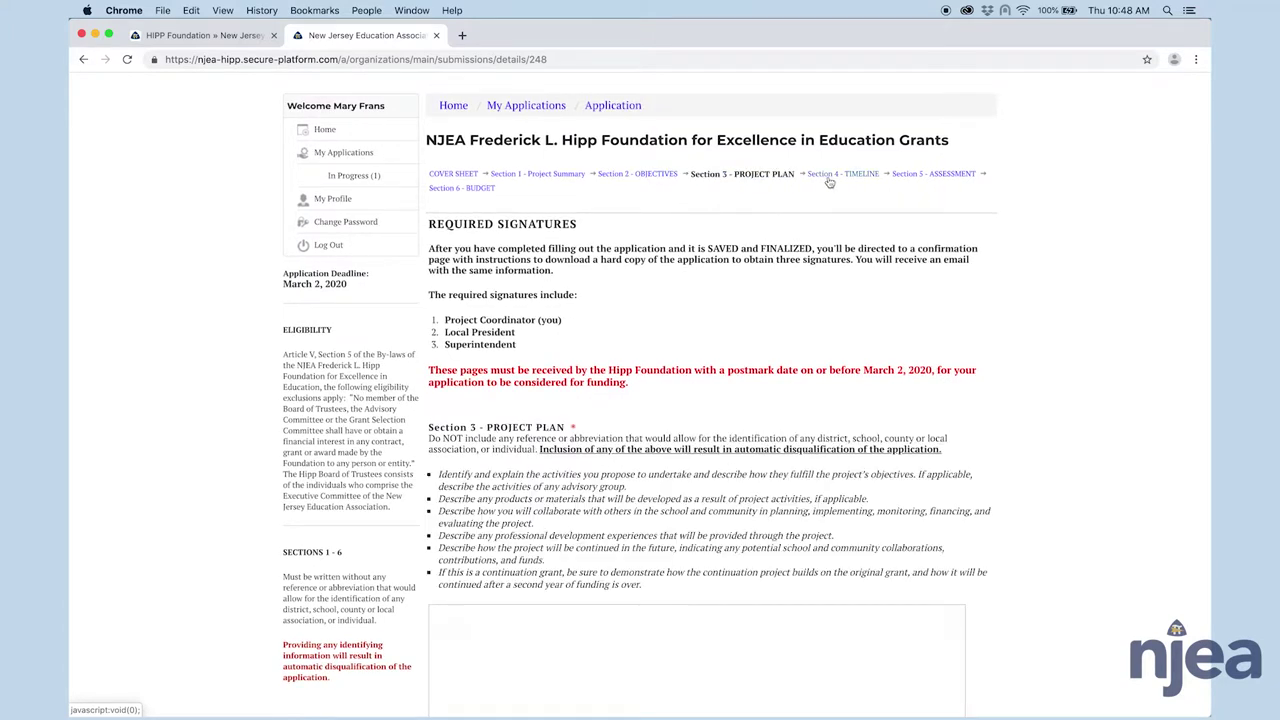
{"action": "left_click", "coordinate": [840, 175]}
{"action": "left_click", "coordinate": [910, 175]}
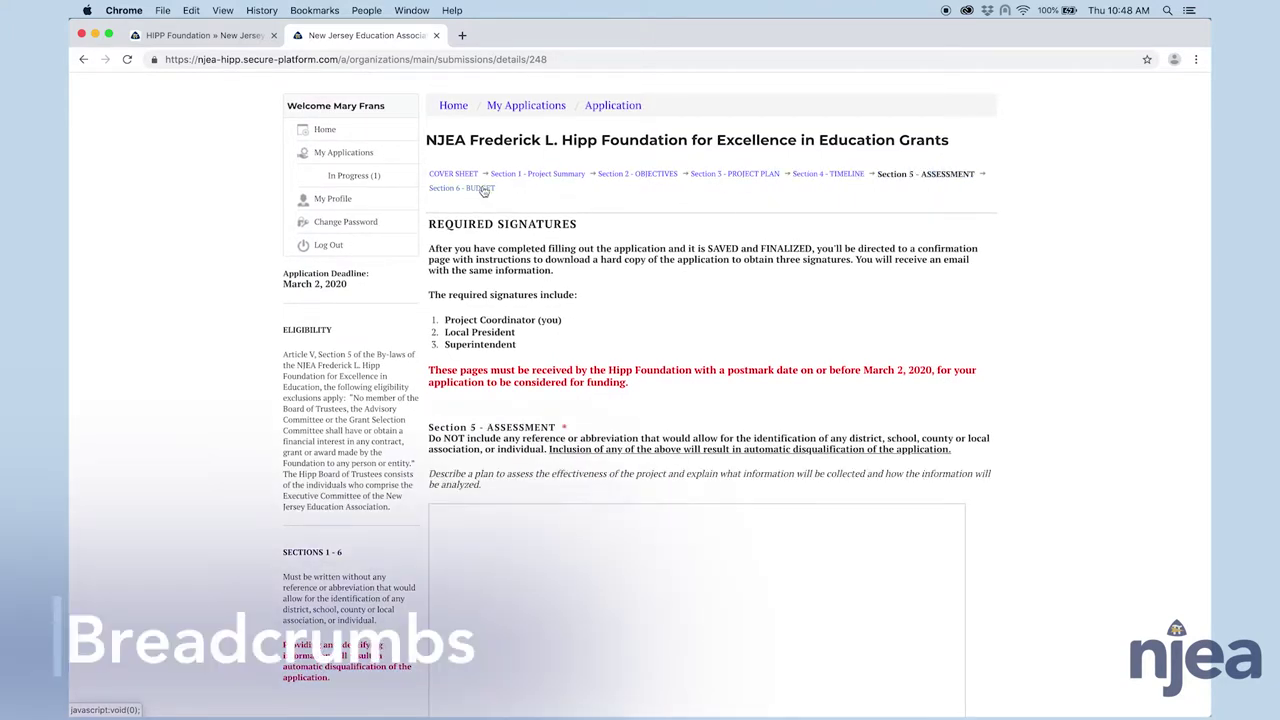
{"action": "left_click", "coordinate": [482, 188]}
- Scroll to the bottom of the empty Budget section and save the application as it stands
{"action": "scroll", "coordinate": [860, 500], "scroll_direction": "down", "scroll_amount": 5}
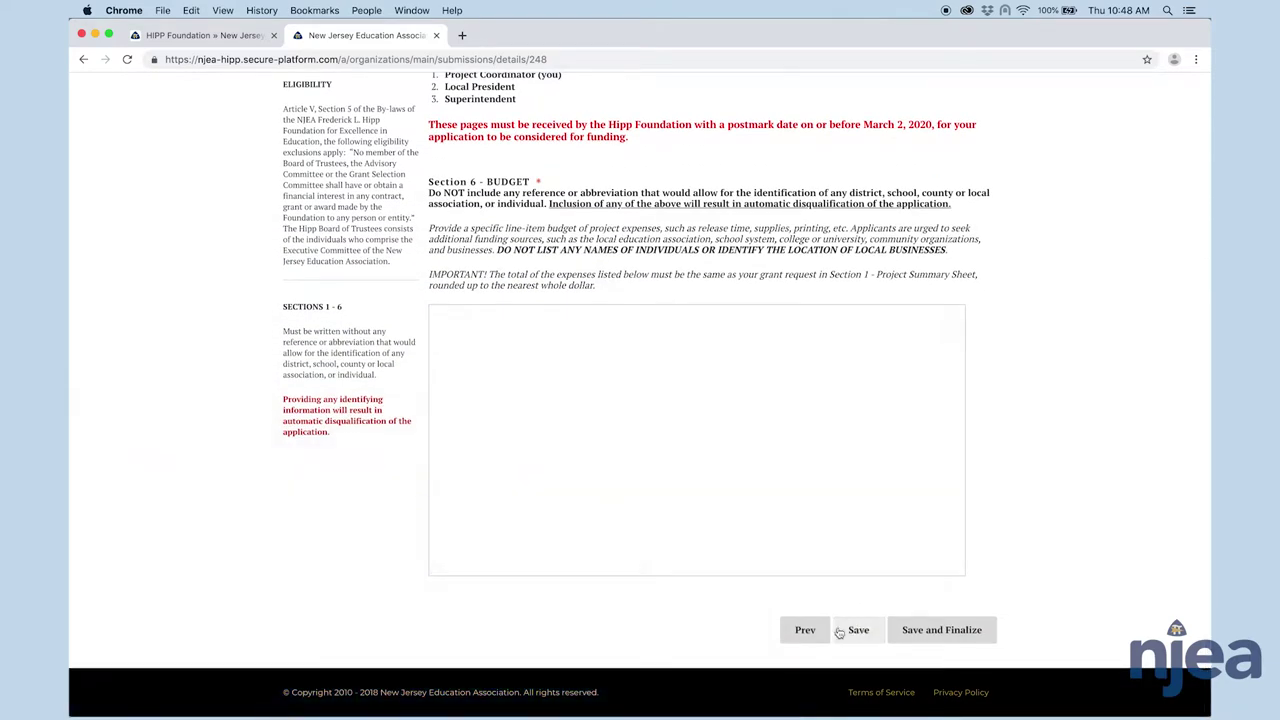
{"action": "scroll", "coordinate": [486, 334], "scroll_direction": "up", "scroll_amount": 5}
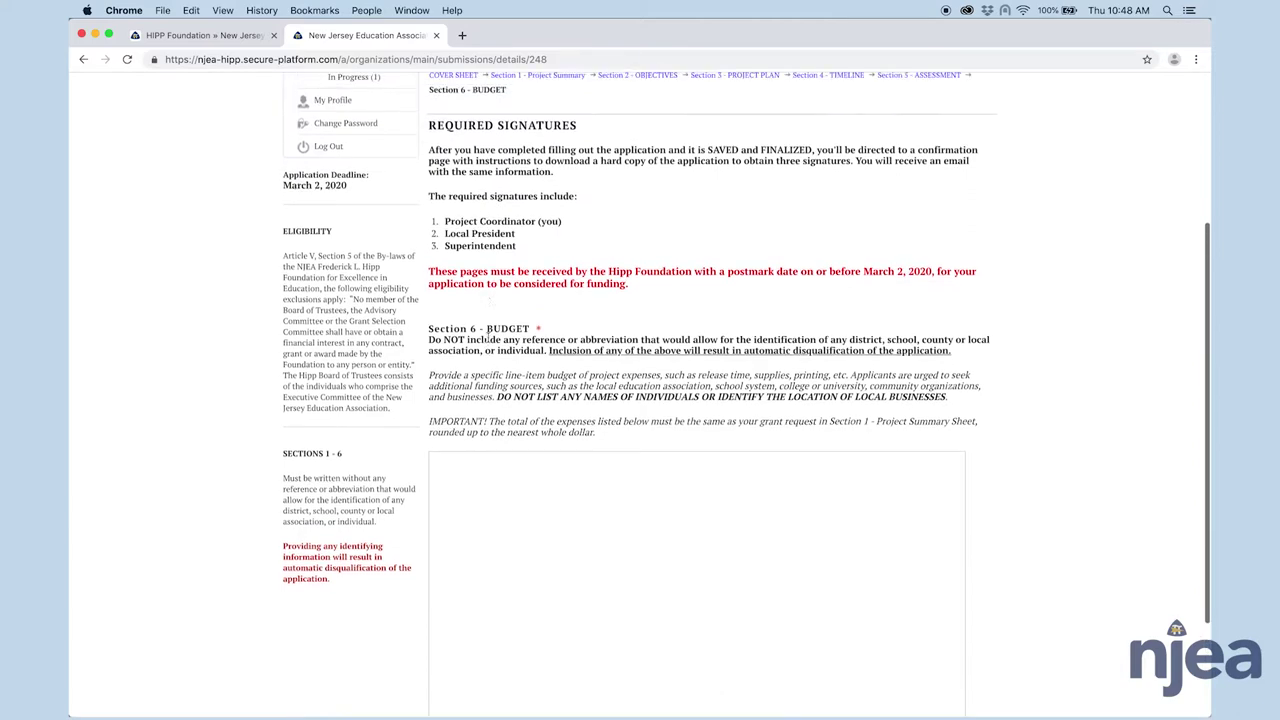
{"action": "scroll", "coordinate": [513, 245], "scroll_direction": "down", "scroll_amount": 5}
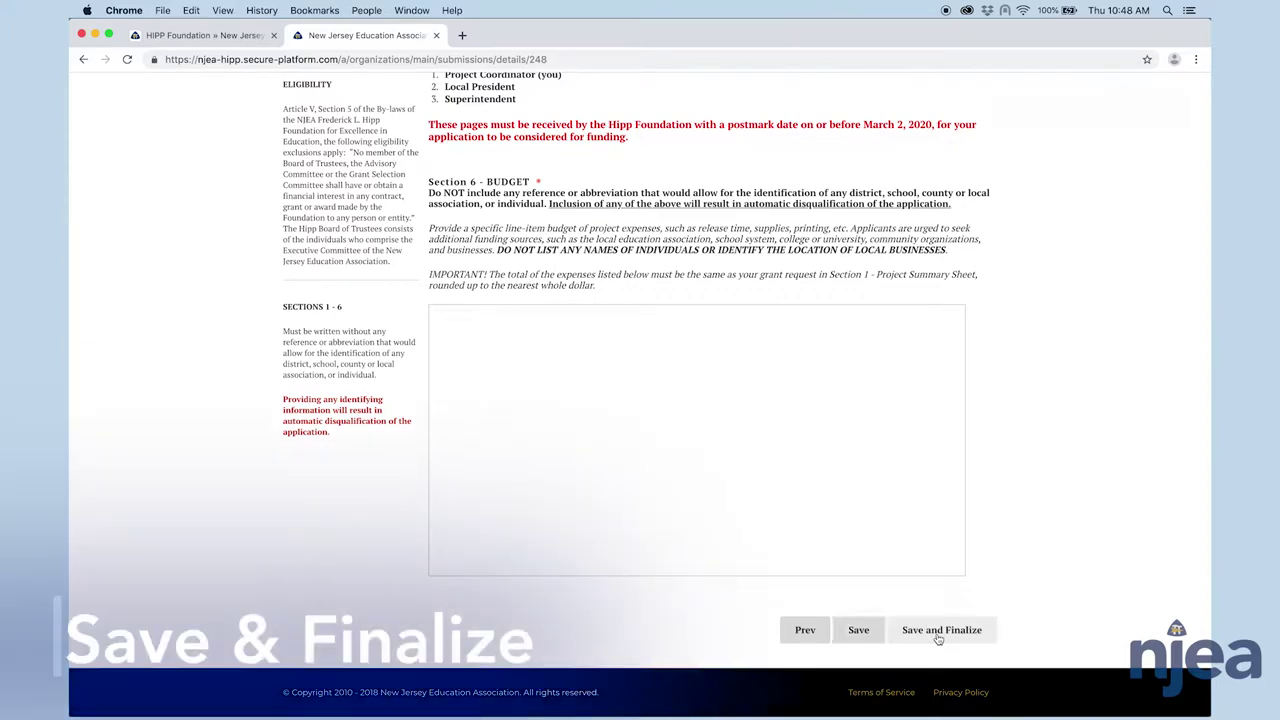
{"action": "left_click", "coordinate": [938, 638]}
- Try Save and Finalize, then review the flagged NJEA PIN and other missing required fields down the form
{"action": "left_click", "coordinate": [932, 630]}
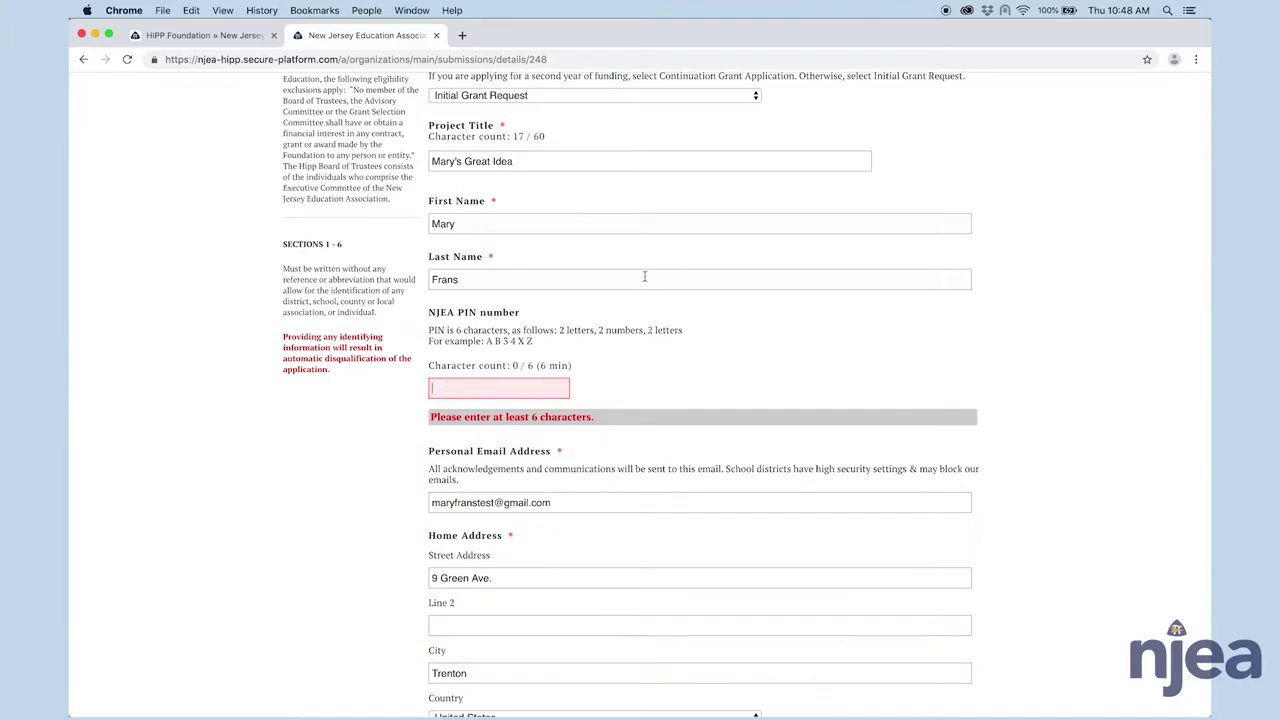
{"action": "left_click", "coordinate": [465, 391]}
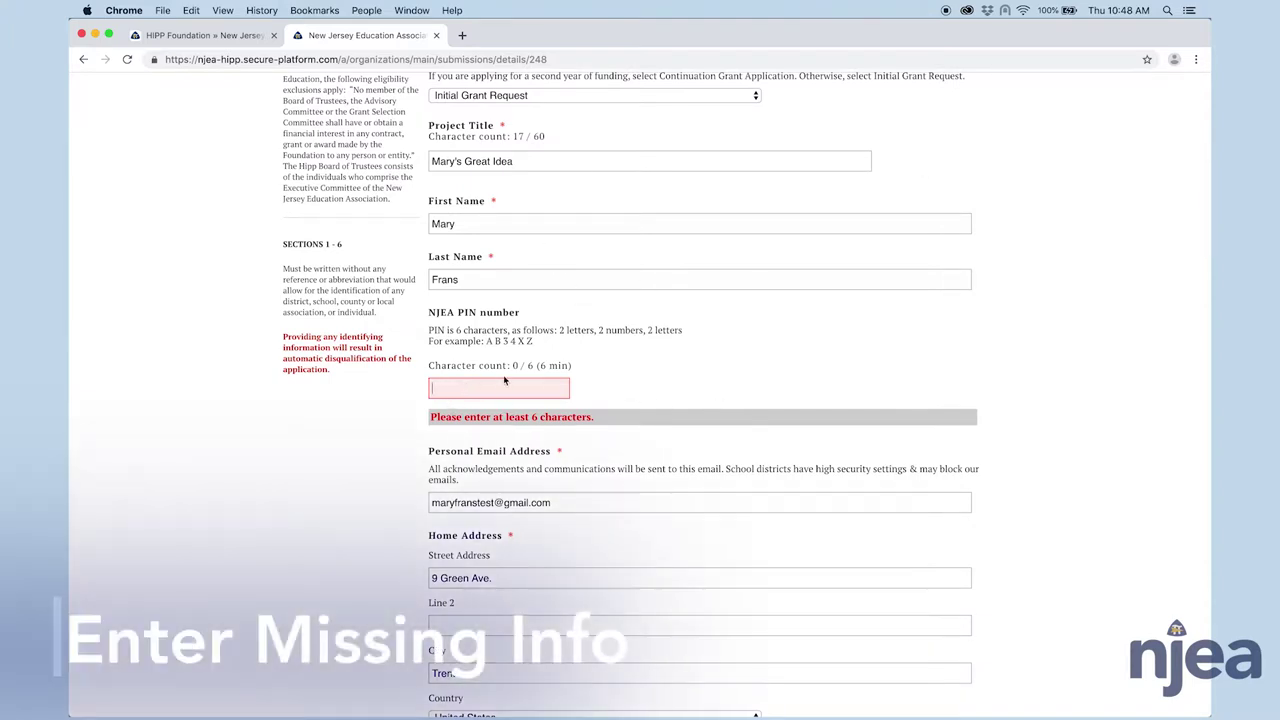
{"action": "scroll", "coordinate": [826, 364], "scroll_direction": "down", "scroll_amount": 2}
{"action": "scroll", "coordinate": [826, 364], "scroll_direction": "down", "scroll_amount": 10}
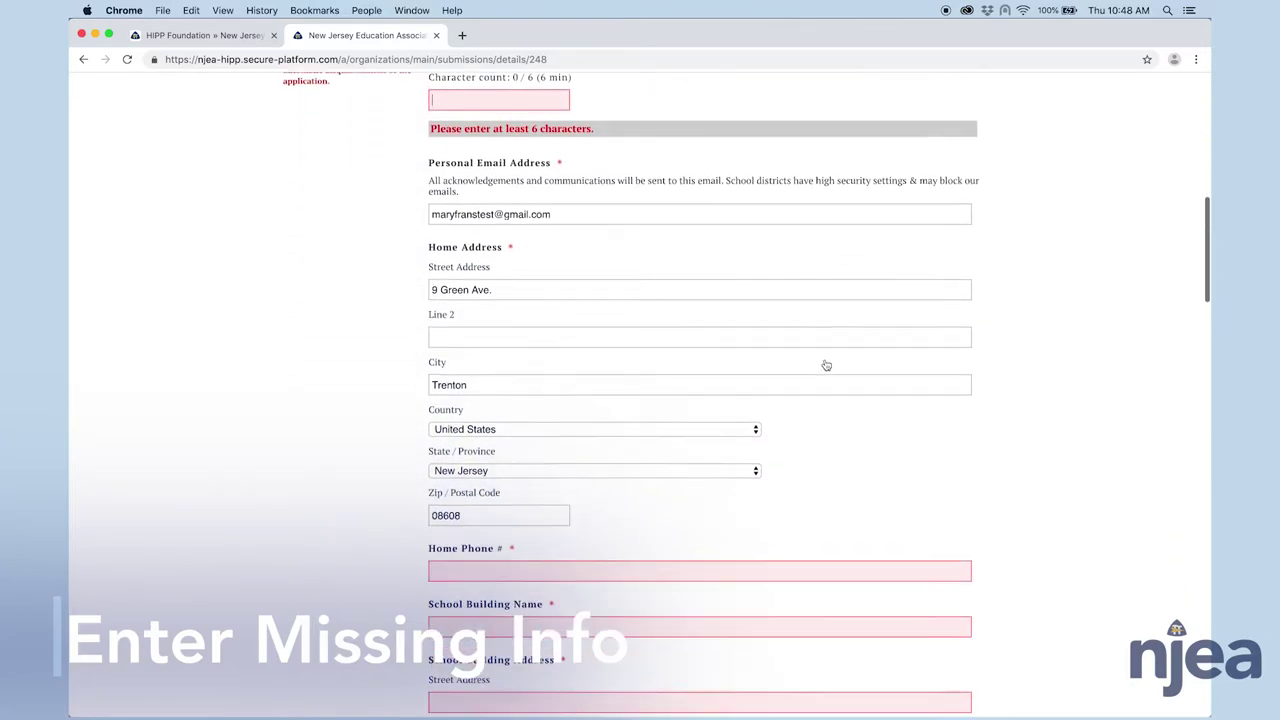
{"action": "scroll", "coordinate": [826, 364], "scroll_direction": "down", "scroll_amount": 7}
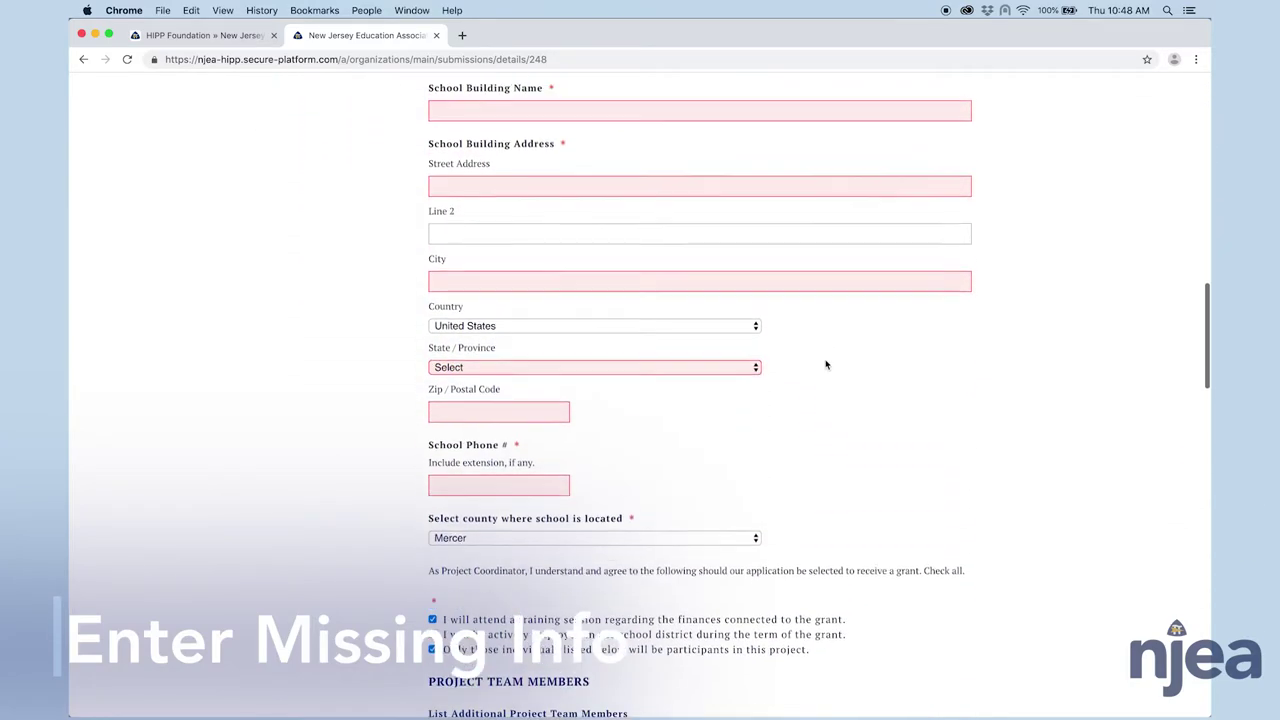
{"action": "scroll", "coordinate": [816, 390], "scroll_direction": "down", "scroll_amount": 18}
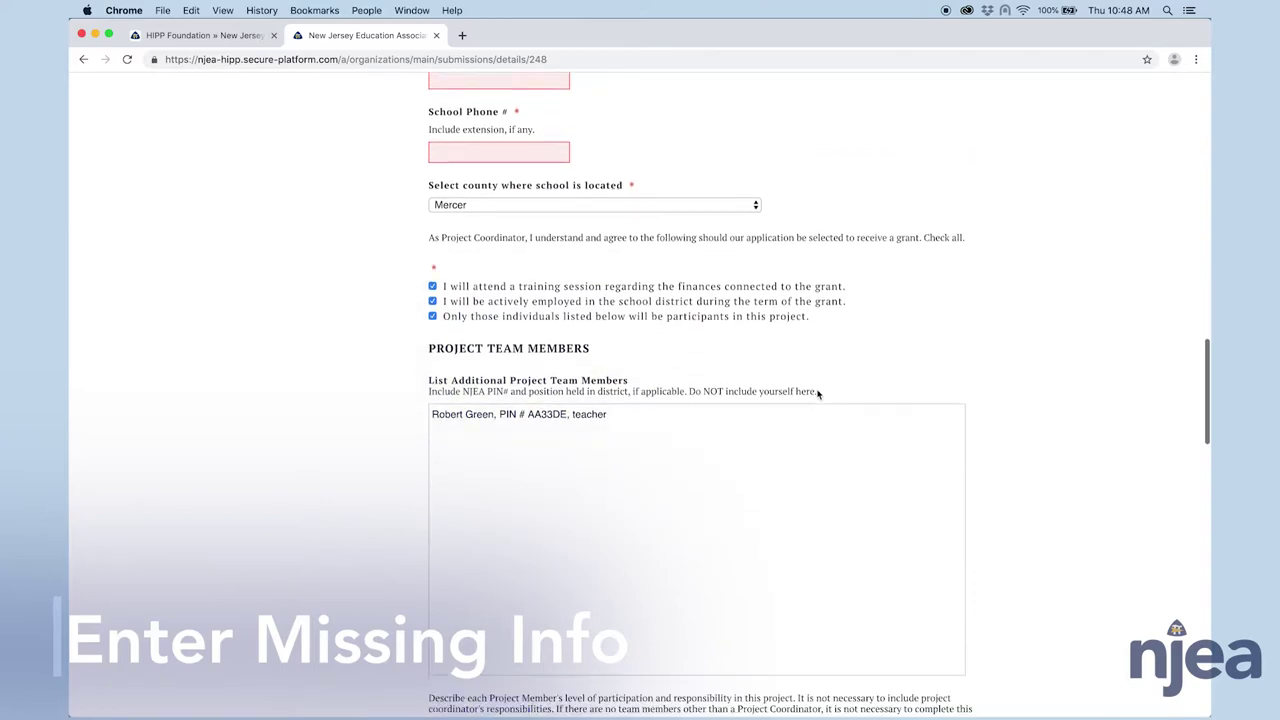
{"action": "scroll", "coordinate": [816, 389], "scroll_direction": "down", "scroll_amount": 20}
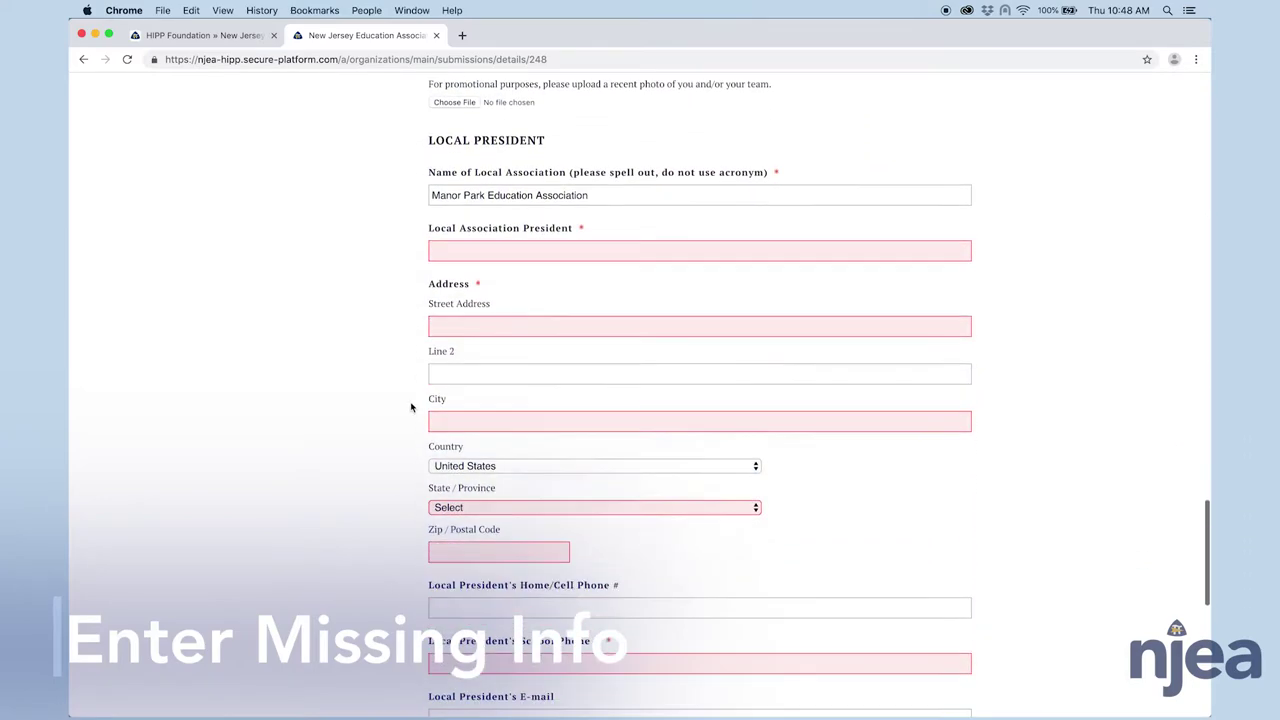
- Save the application's current entries until Information Saved appears, then close its portal tab
{"action": "scroll", "coordinate": [880, 586], "scroll_direction": "down", "scroll_amount": 2}
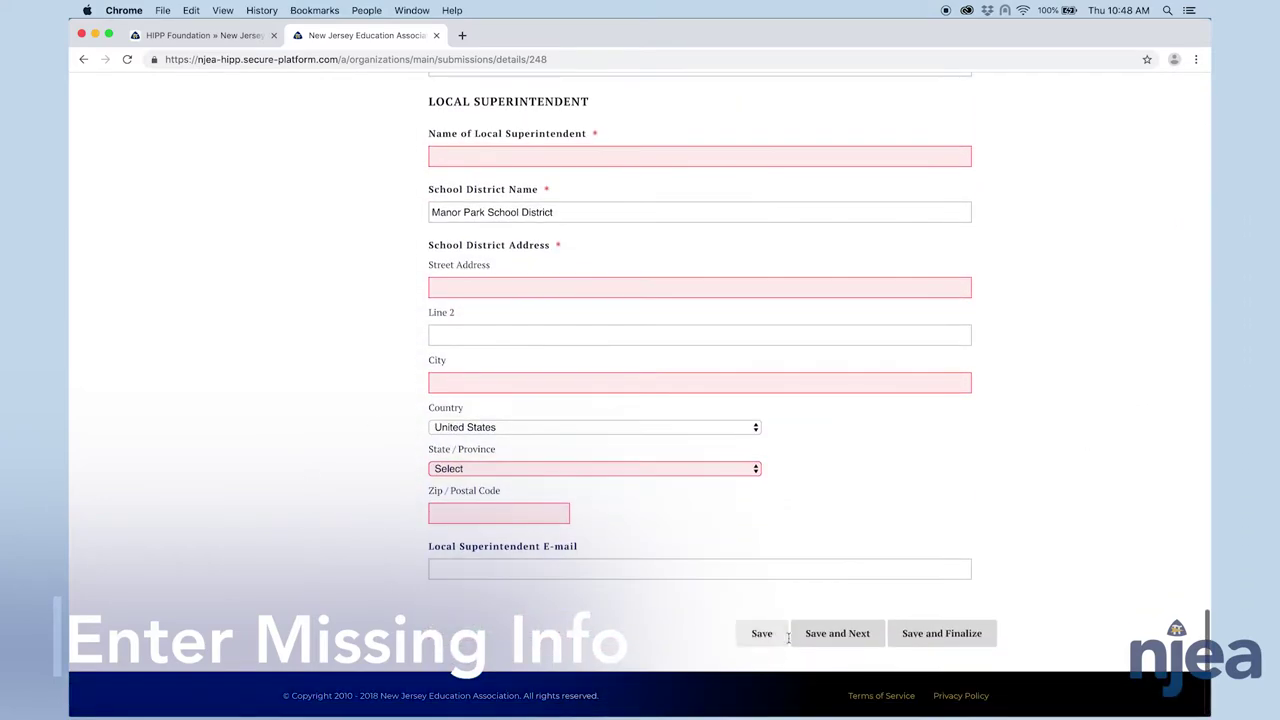
{"action": "left_click", "coordinate": [766, 640]}
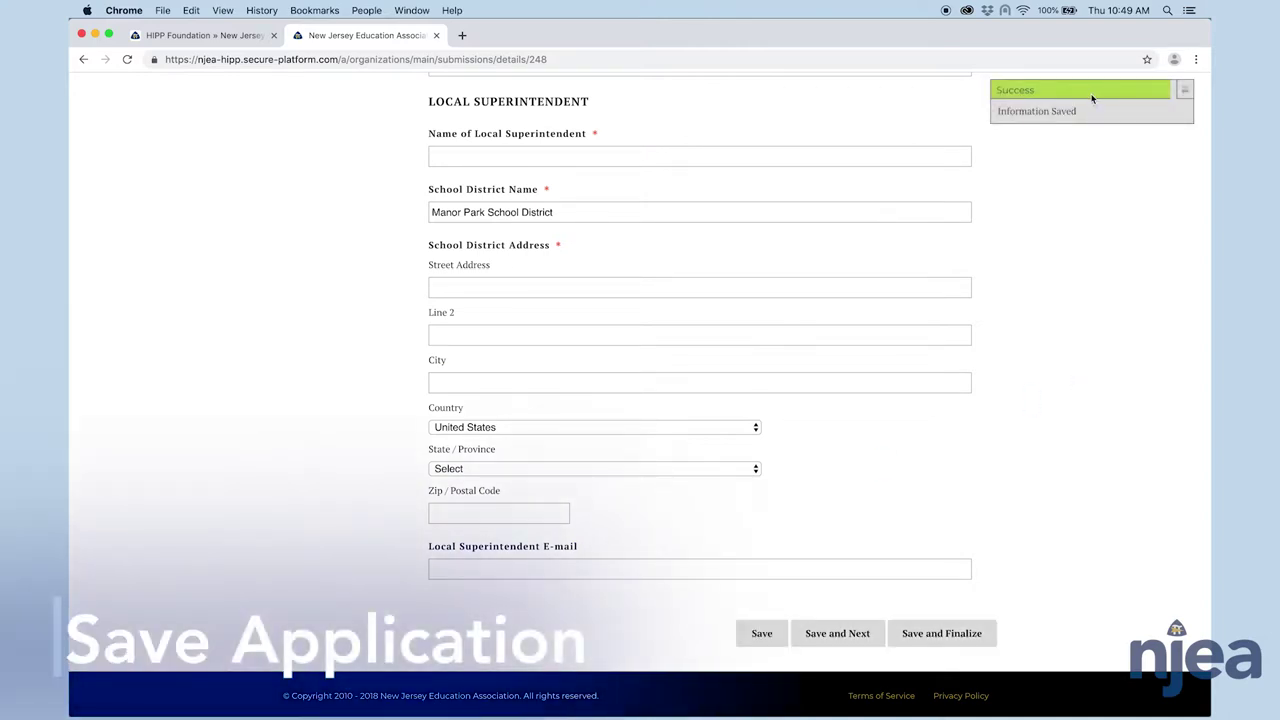
{"action": "scroll", "coordinate": [1069, 177], "scroll_direction": "up", "scroll_amount": 5}
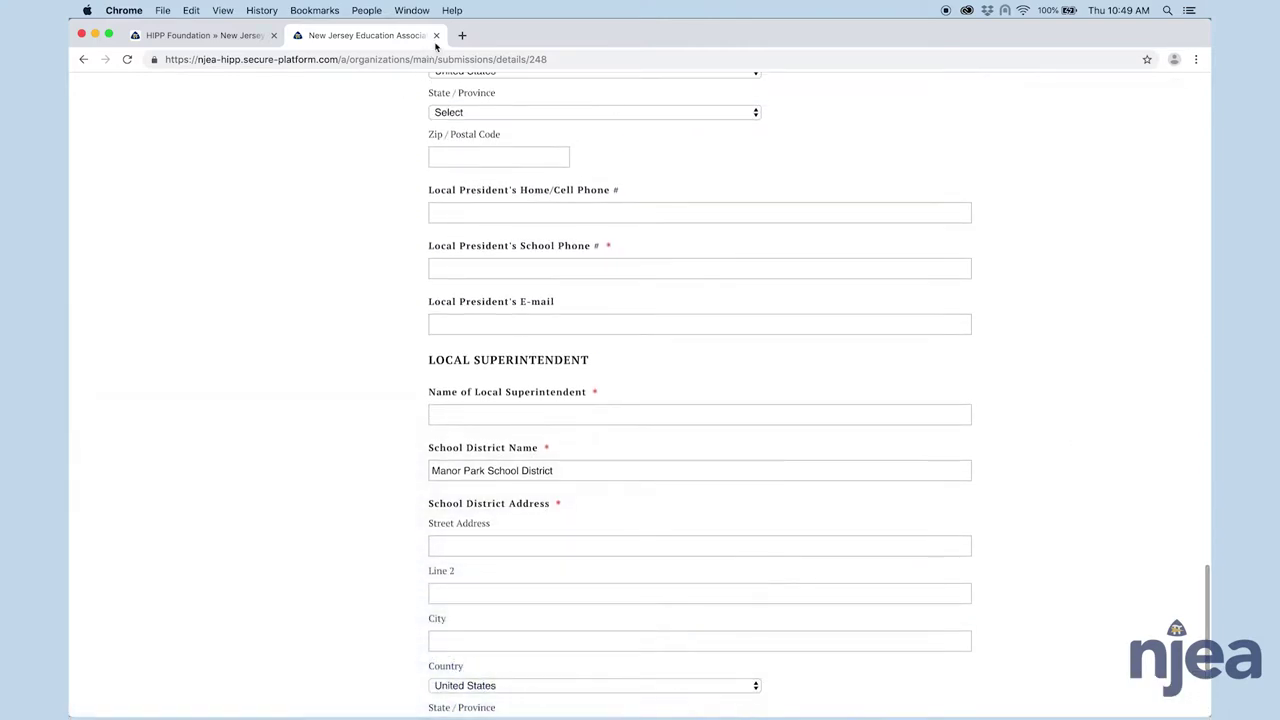
{"action": "left_click", "coordinate": [436, 36]}
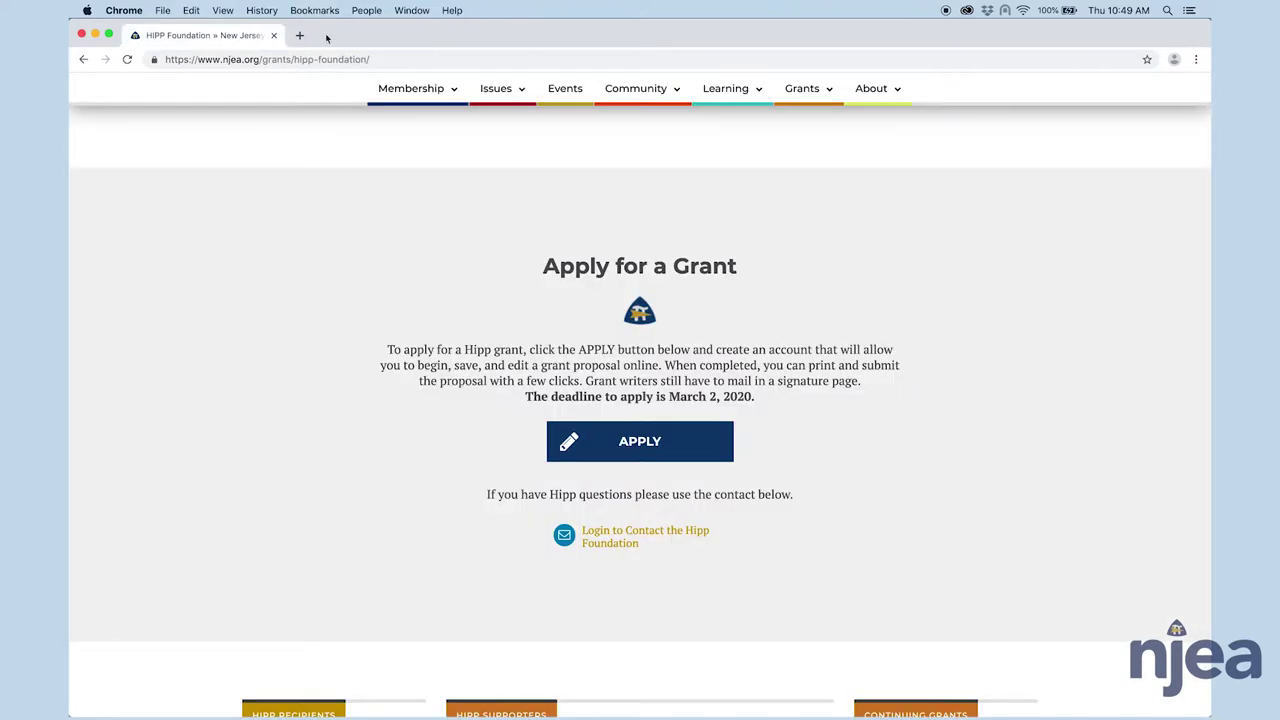
{"action": "left_click", "coordinate": [274, 36]}
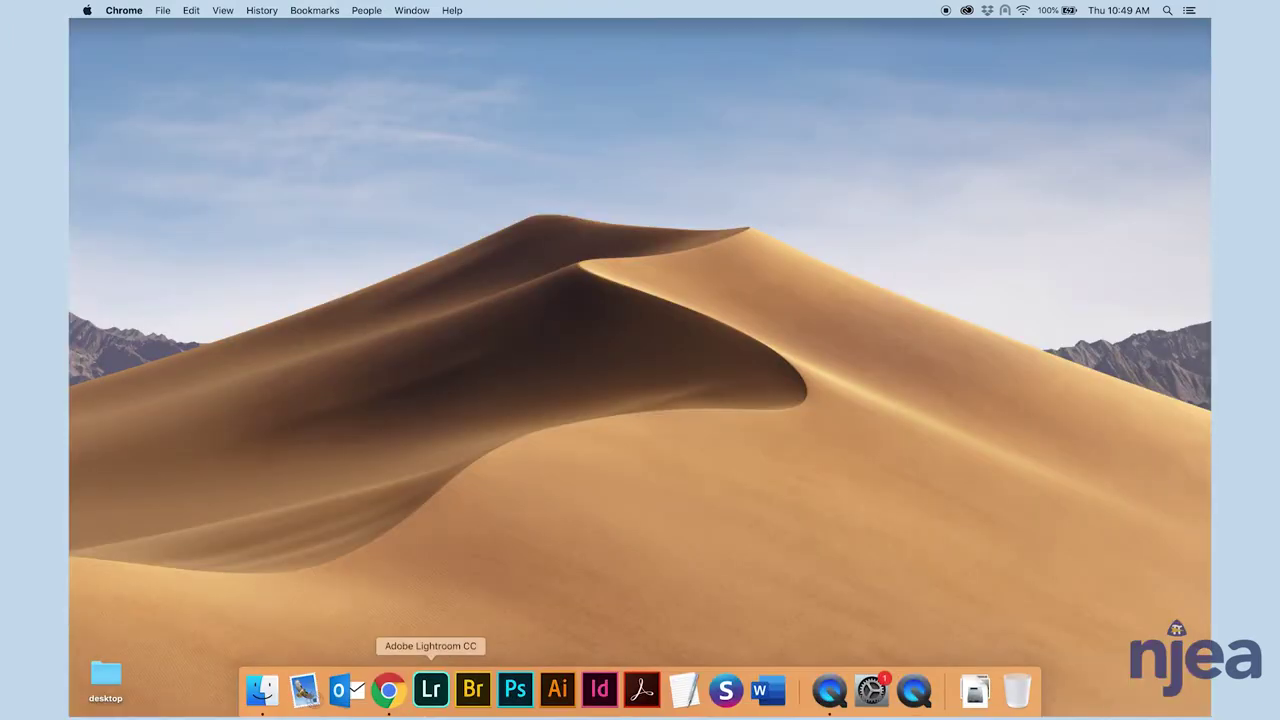
{"action": "left_click", "coordinate": [389, 692]}
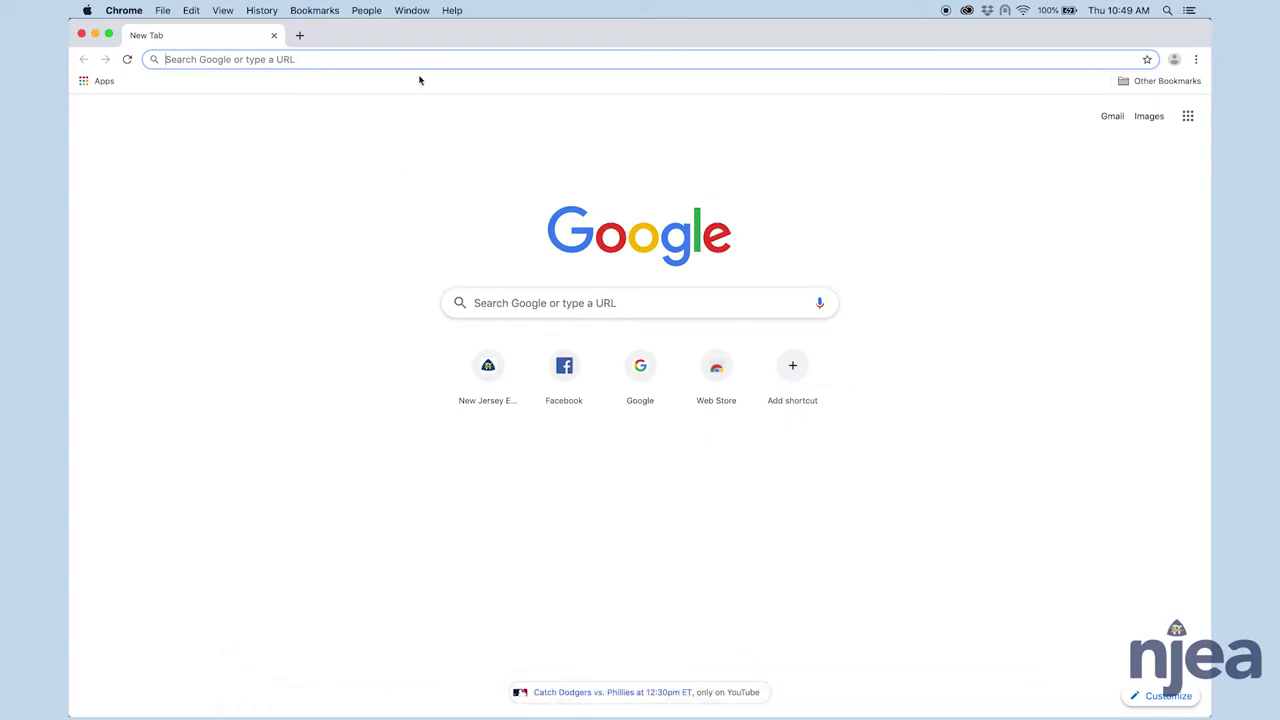
{"action": "type", "text": "www.njea.org"}
{"action": "key", "text": "Return"}
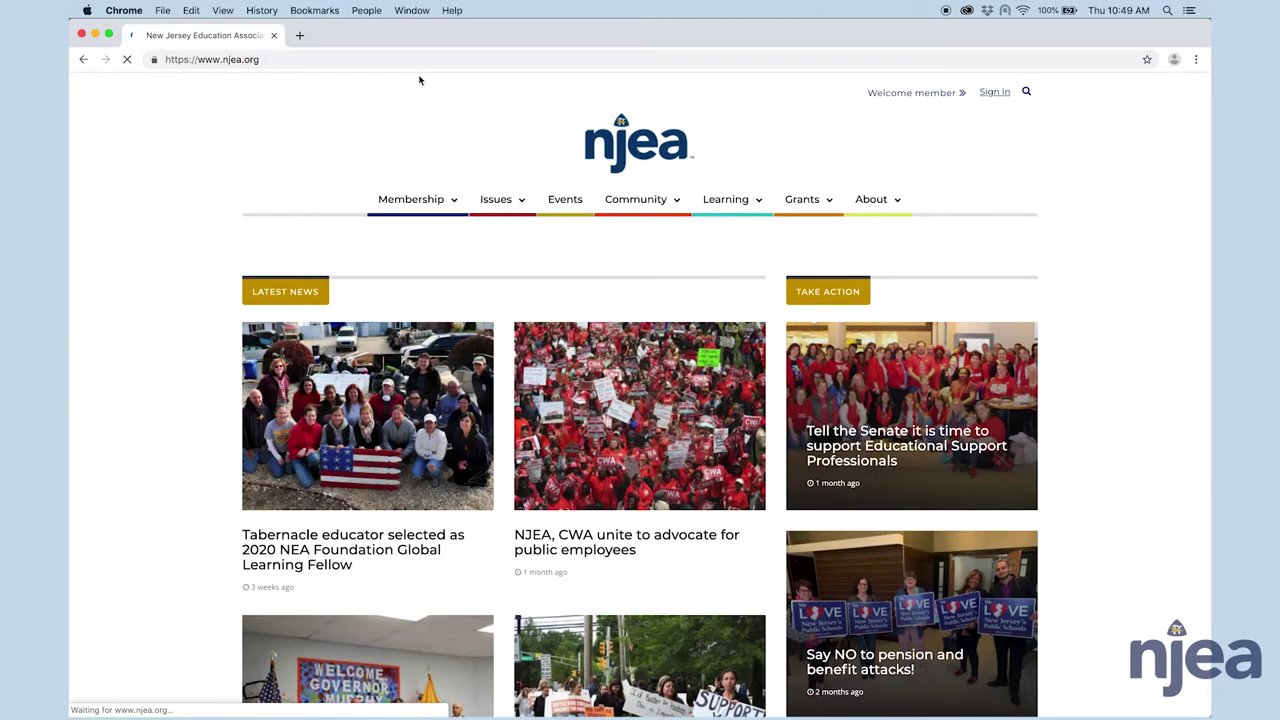
{"action": "mouse_move", "coordinate": [802, 199]}
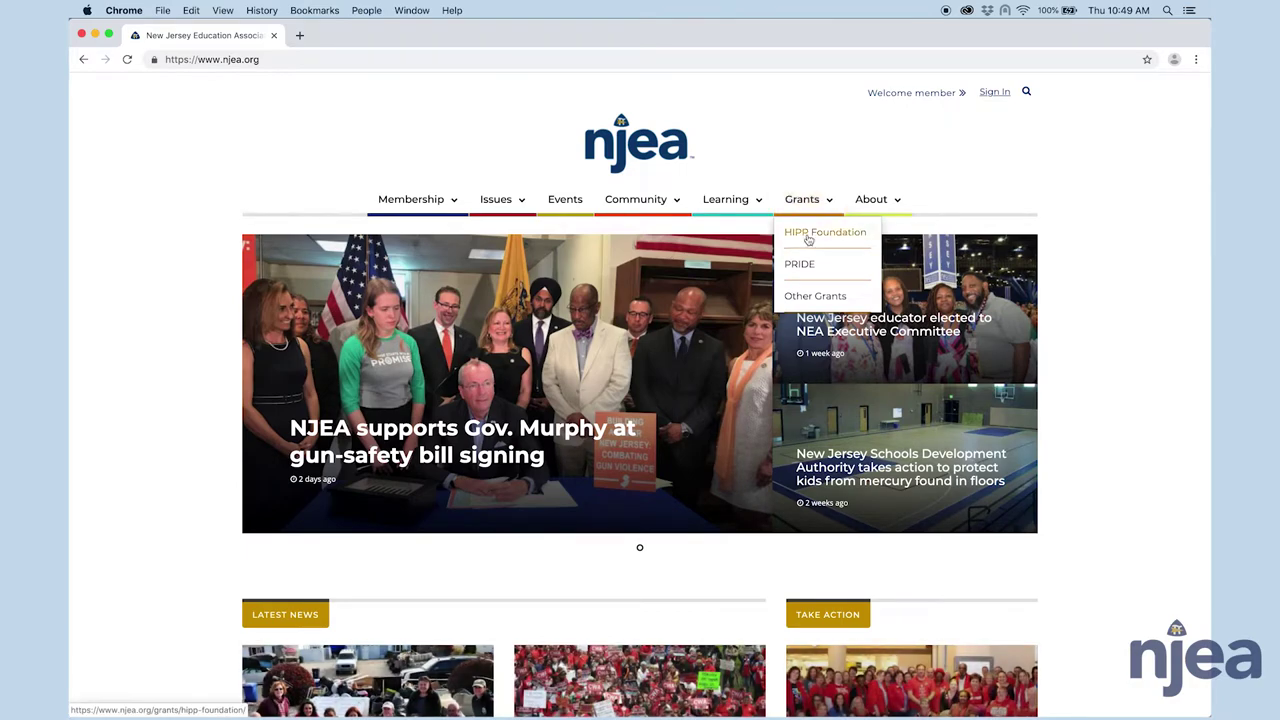
{"action": "left_click", "coordinate": [810, 233]}
{"action": "scroll", "coordinate": [840, 300], "scroll_direction": "down", "scroll_amount": 10}
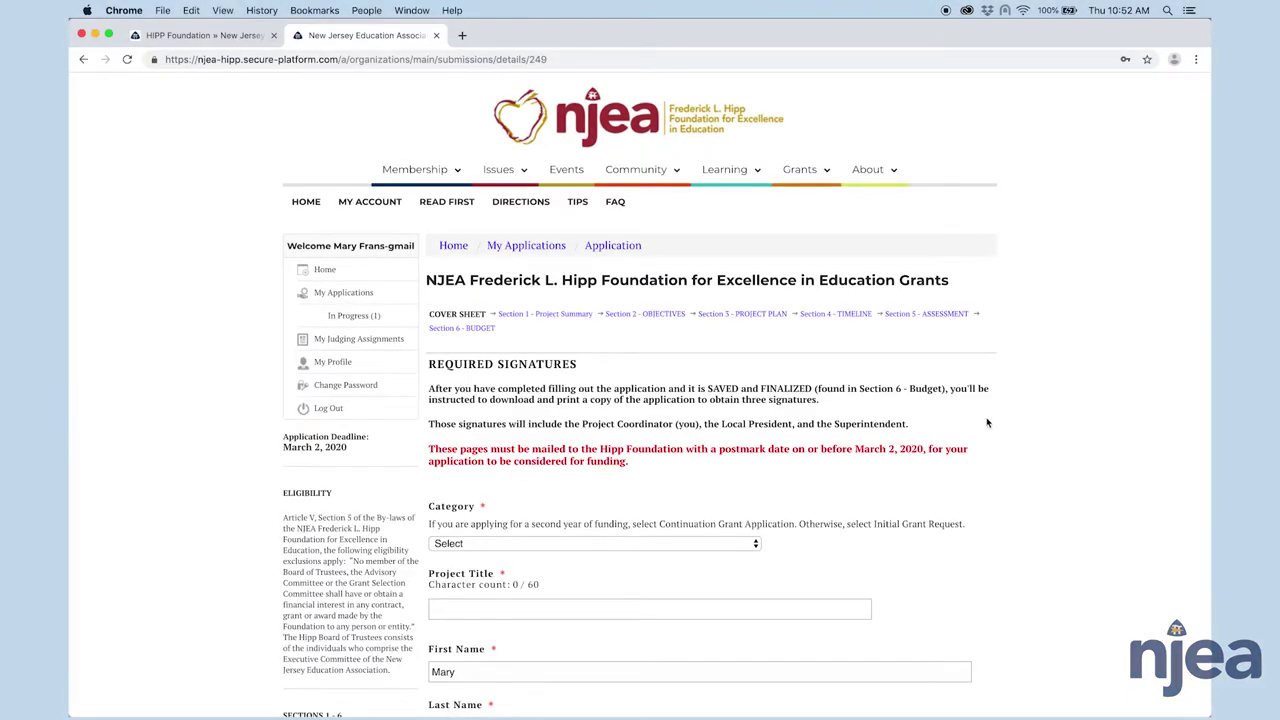
{"action": "left_click", "coordinate": [347, 320]}
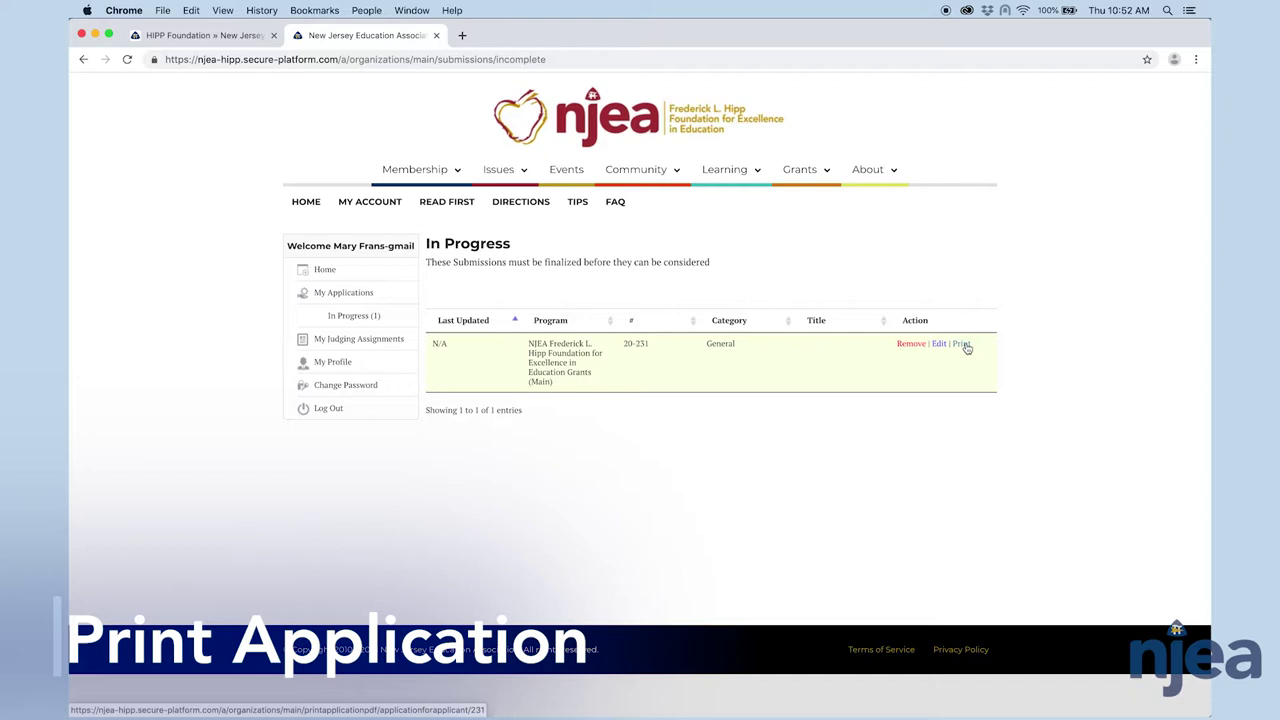
{"action": "left_click", "coordinate": [961, 344]}
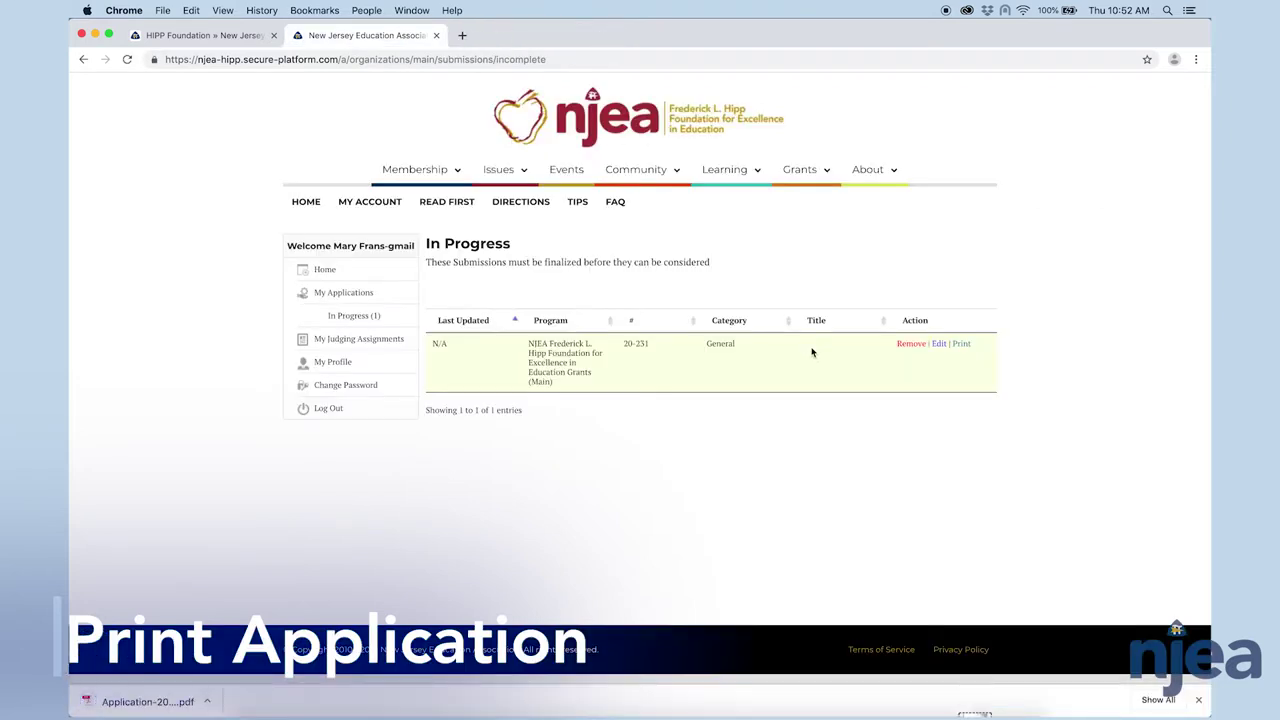
- Open the downloaded Application PDF in a new tab and advance to page 2
{"action": "left_click", "coordinate": [124, 702]}
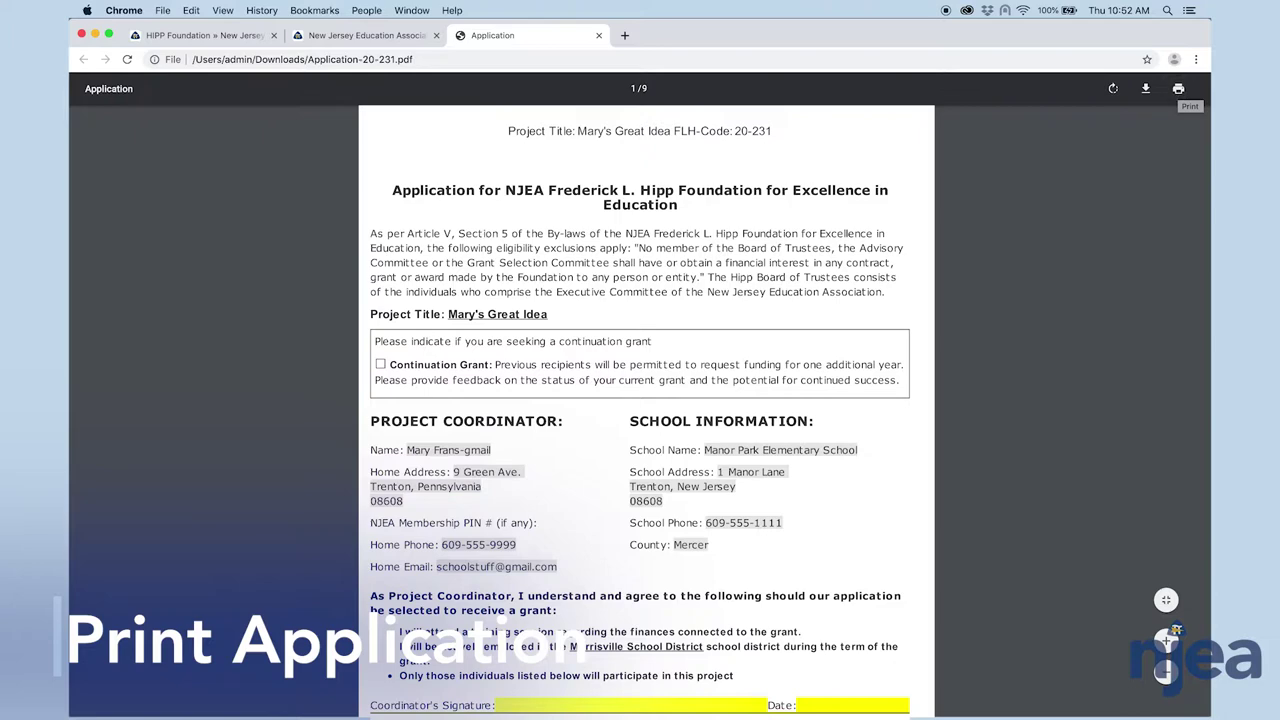
{"action": "key", "text": "Page_Down"}
{"action": "key", "text": "Page_Down"}
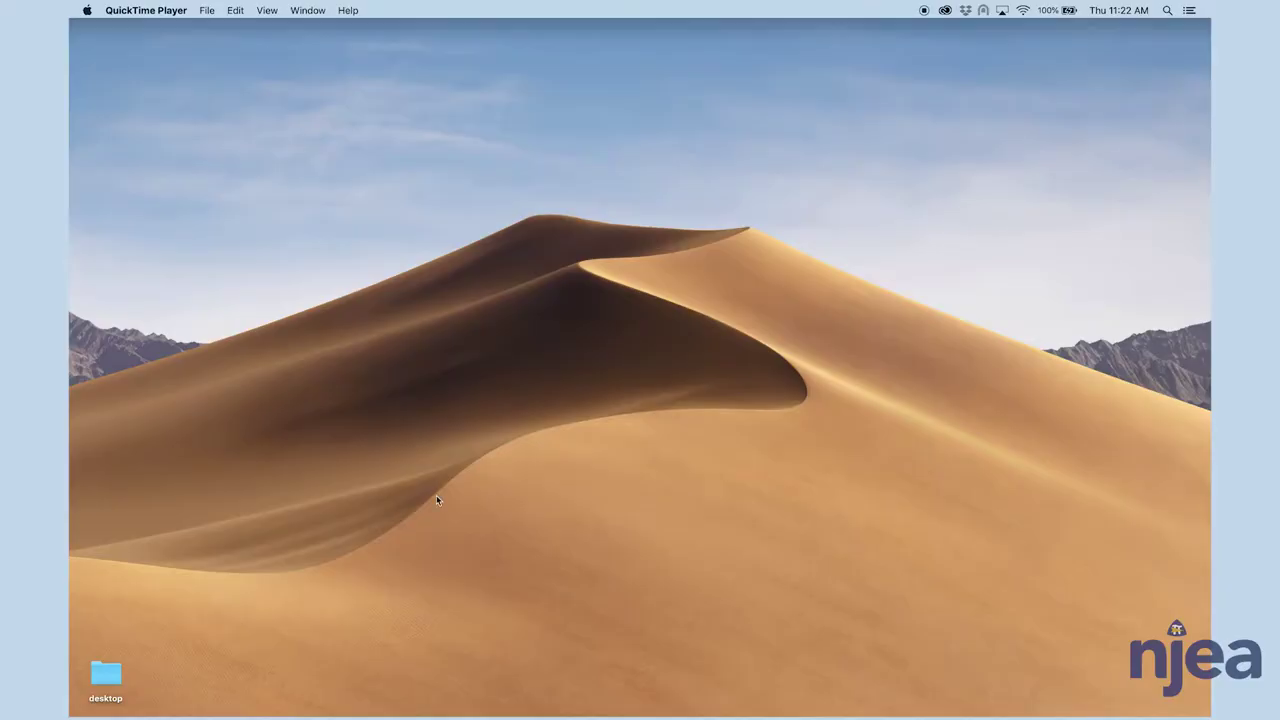
{"action": "mouse_move", "coordinate": [430, 700]}
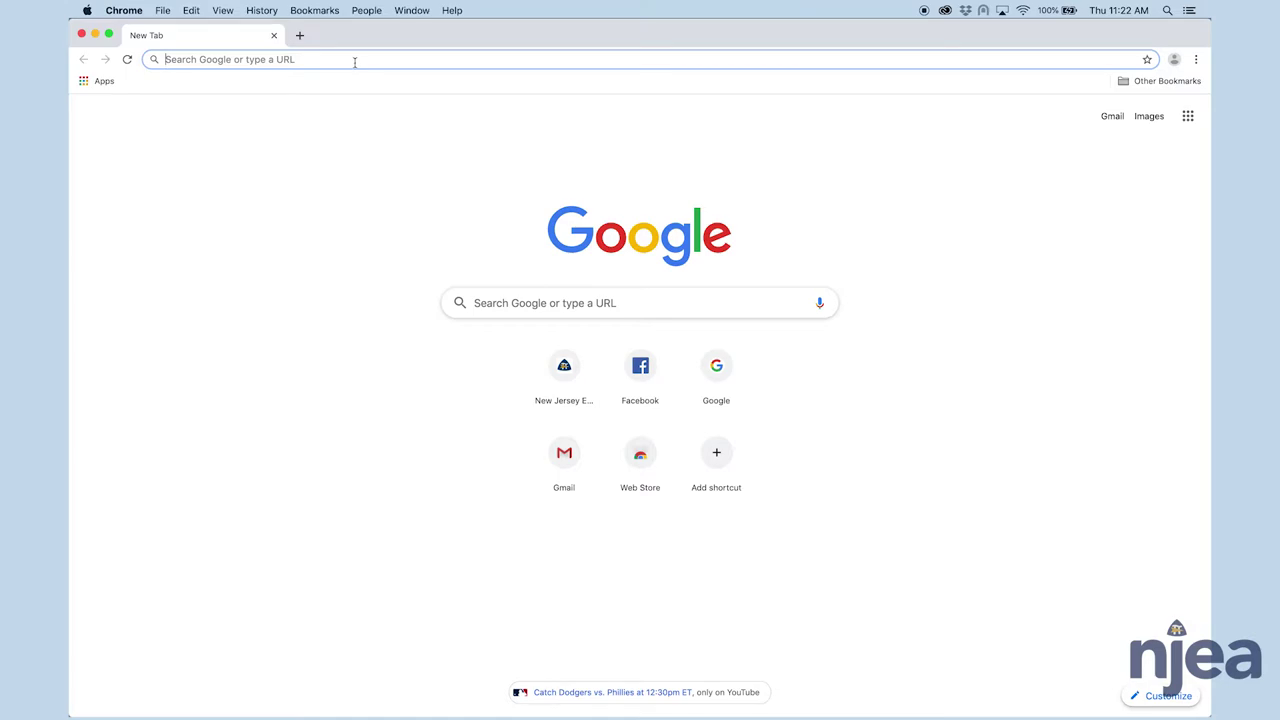
{"action": "type", "text": "www.njea.org"}
{"action": "key", "text": "Return"}
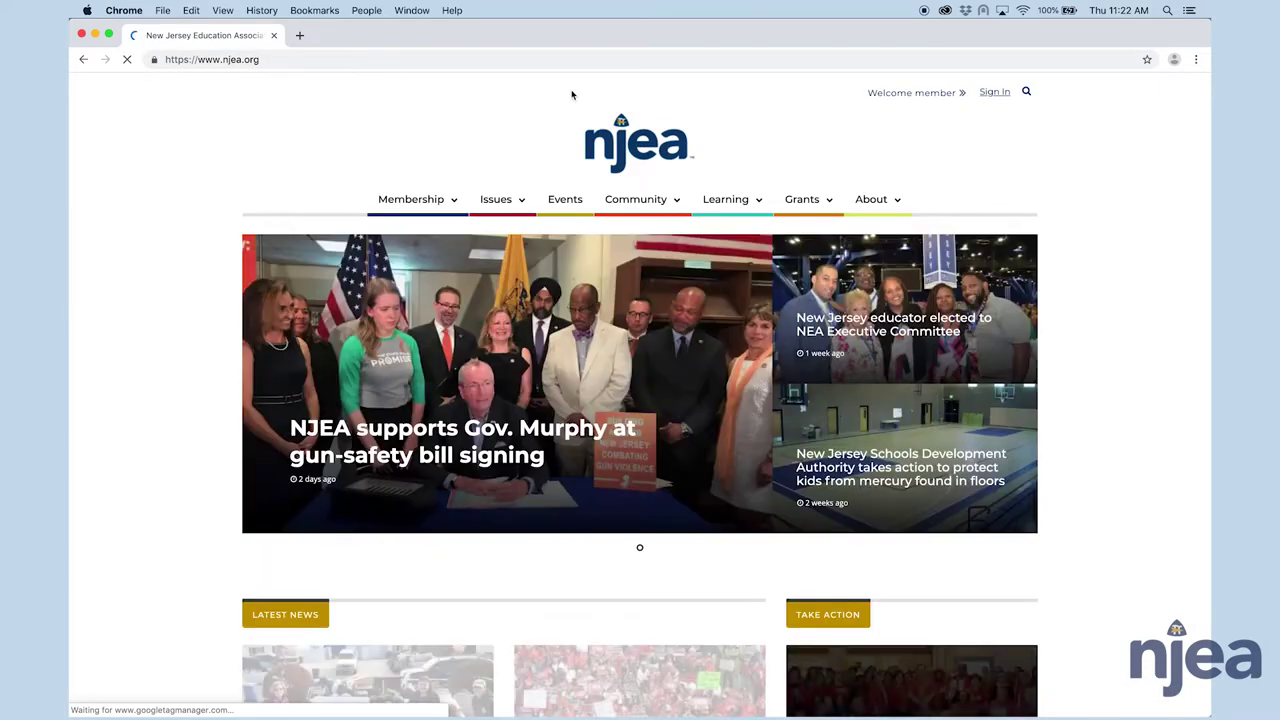
{"action": "mouse_move", "coordinate": [805, 203]}
{"action": "left_click", "coordinate": [811, 237]}
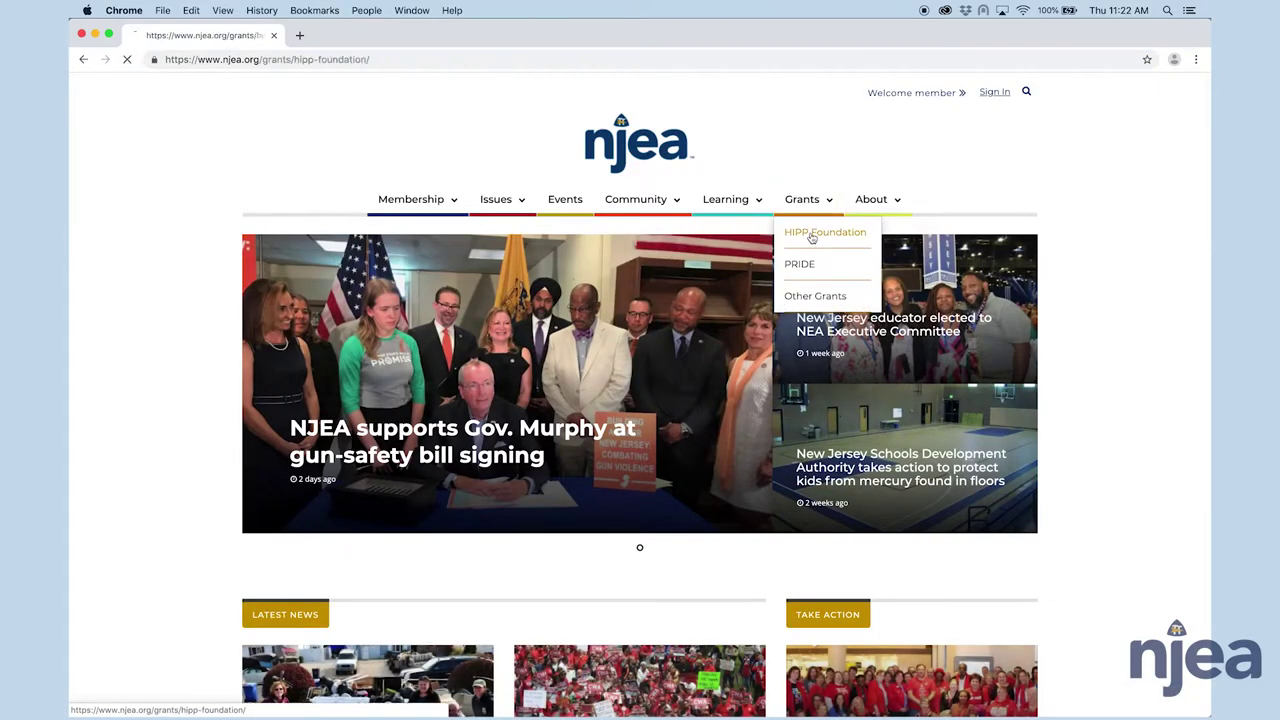
{"action": "scroll", "coordinate": [702, 355], "scroll_direction": "down", "scroll_amount": 2}
{"action": "scroll", "coordinate": [702, 355], "scroll_direction": "down", "scroll_amount": 8}
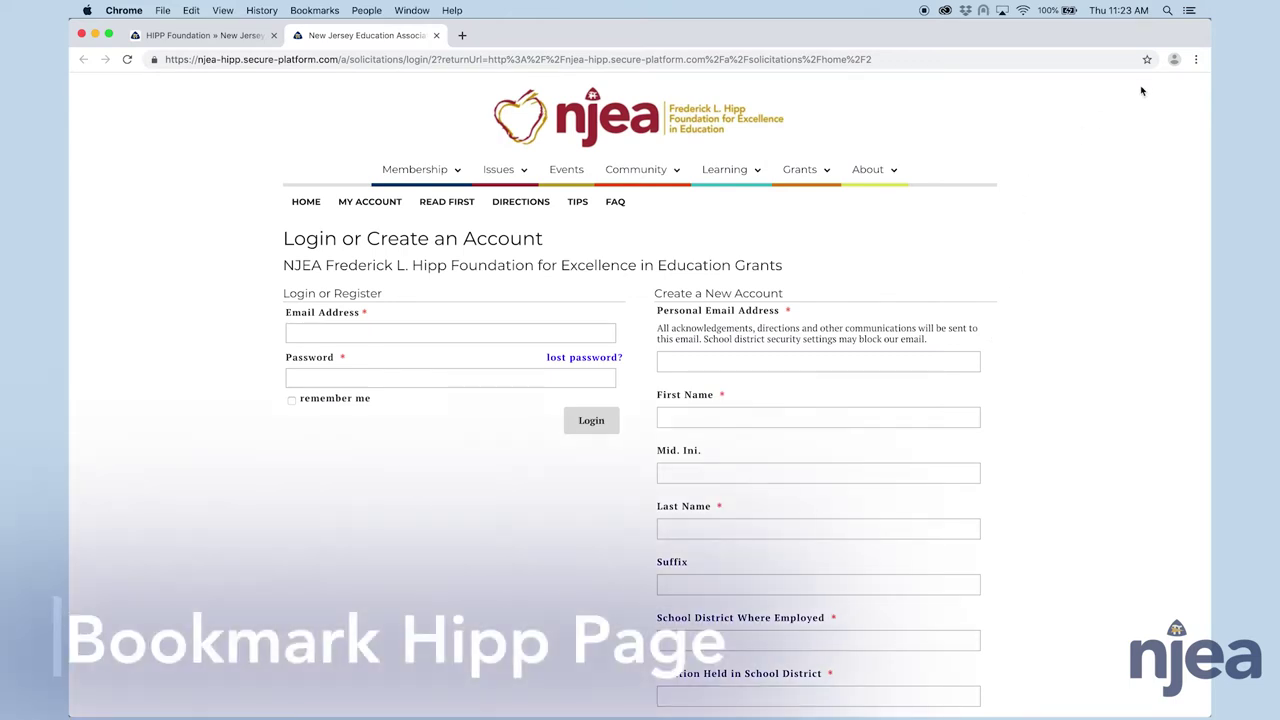
- Bookmark the grant portal login page and log in with the applicant's email and password
{"action": "left_click", "coordinate": [1148, 60]}
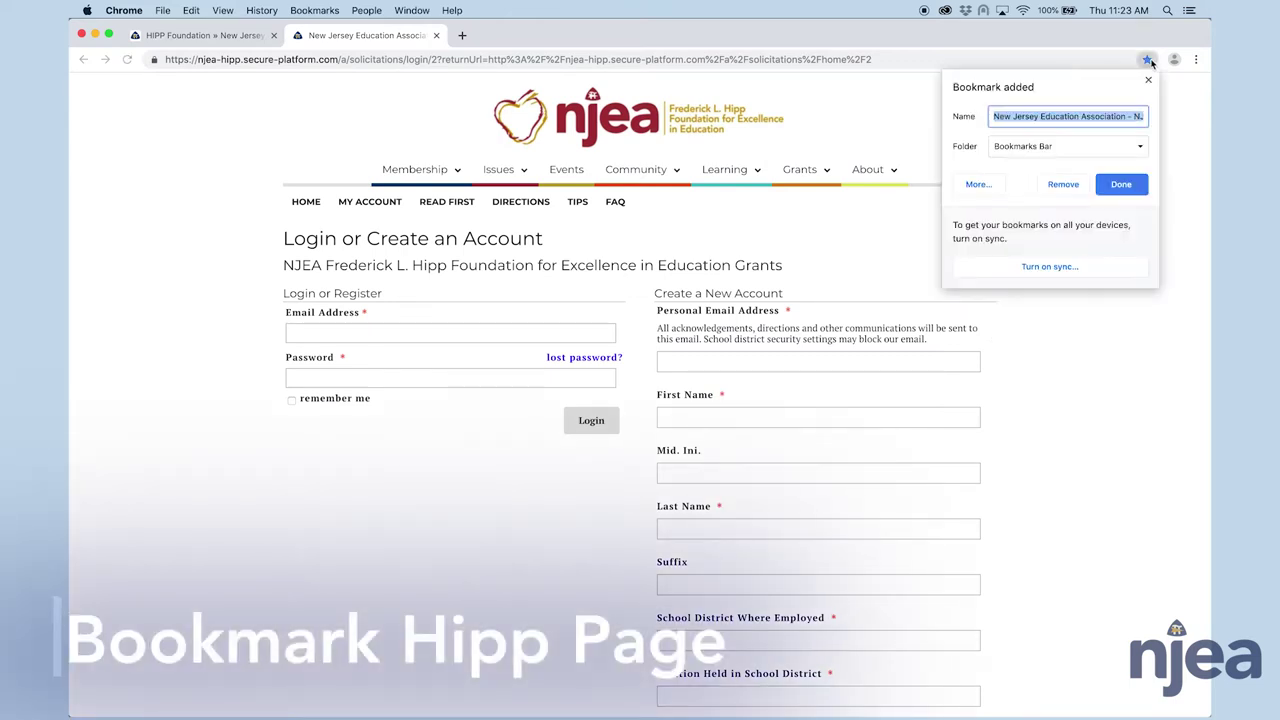
{"action": "left_click", "coordinate": [1121, 185]}
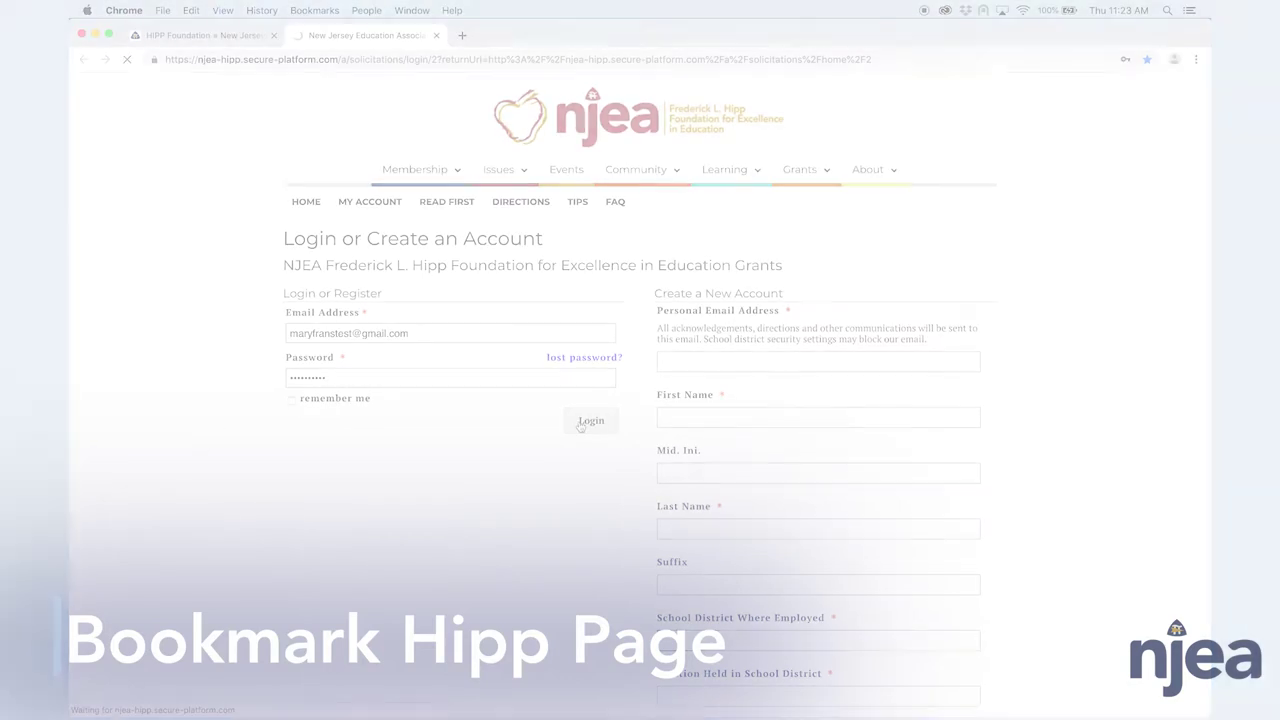
{"action": "left_click", "coordinate": [591, 422]}
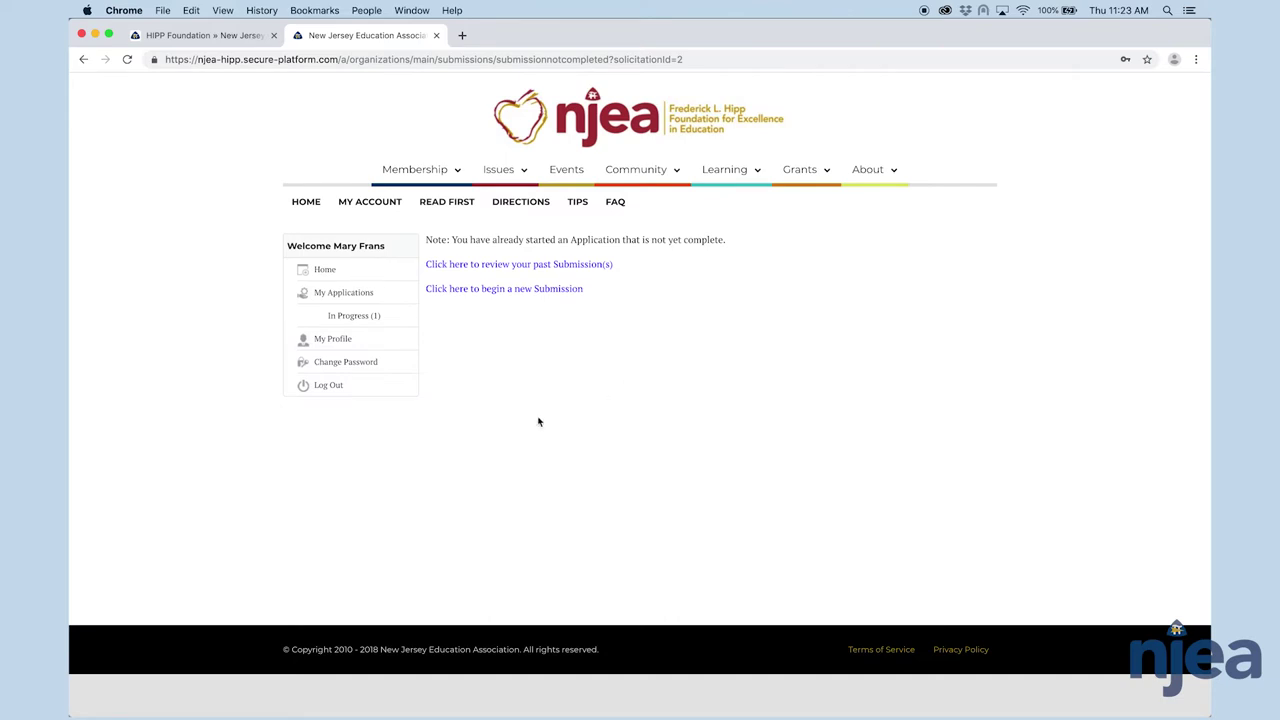
- Show the In Progress (1) list and edit the in-progress application
{"action": "left_click", "coordinate": [349, 321]}
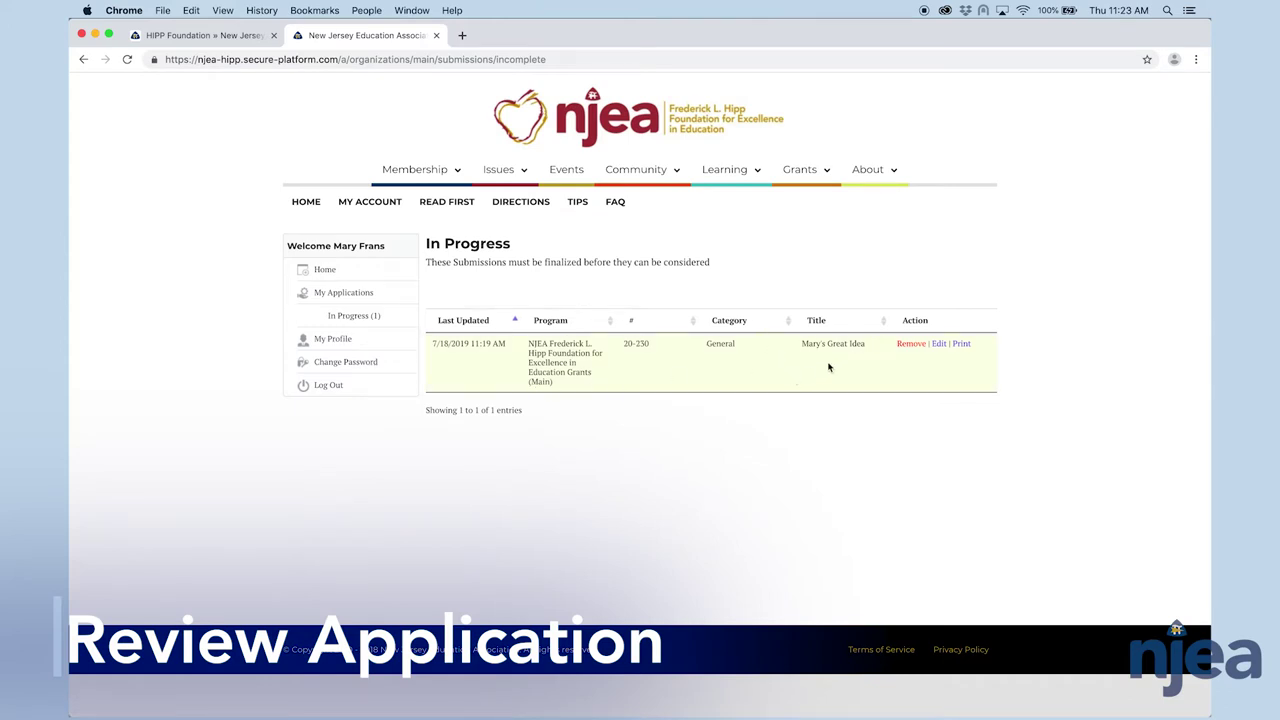
{"action": "left_click", "coordinate": [941, 346]}
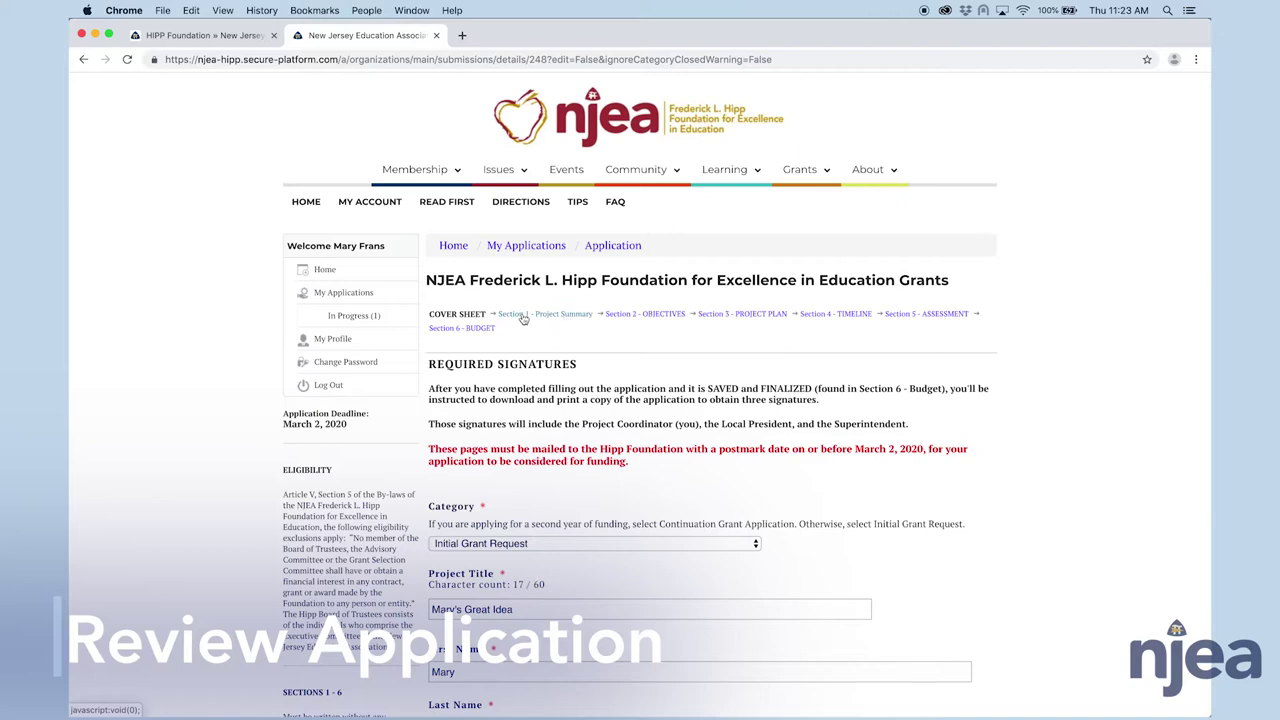
- Review Section 1 - Project Summary and Section 2 - OBJECTIVES, scrolling through each
{"action": "left_click", "coordinate": [522, 316]}
{"action": "scroll", "coordinate": [600, 290], "scroll_direction": "down", "scroll_amount": 2}
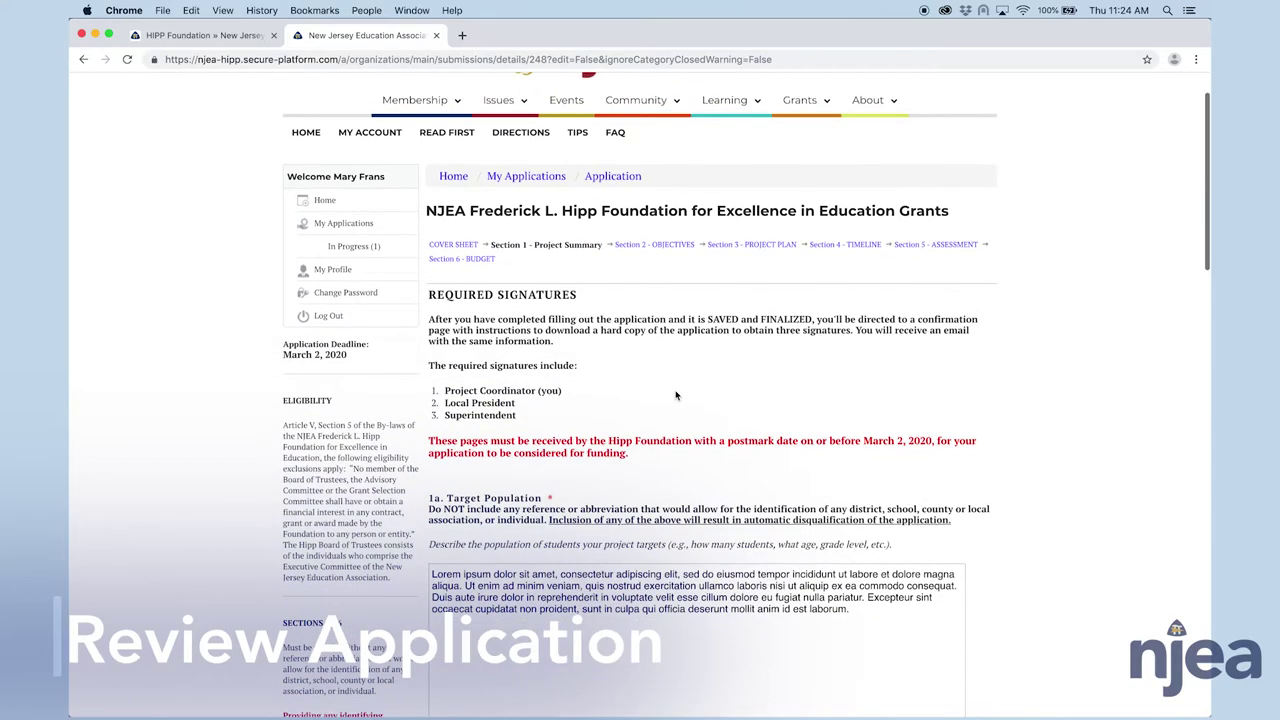
{"action": "left_click", "coordinate": [672, 248]}
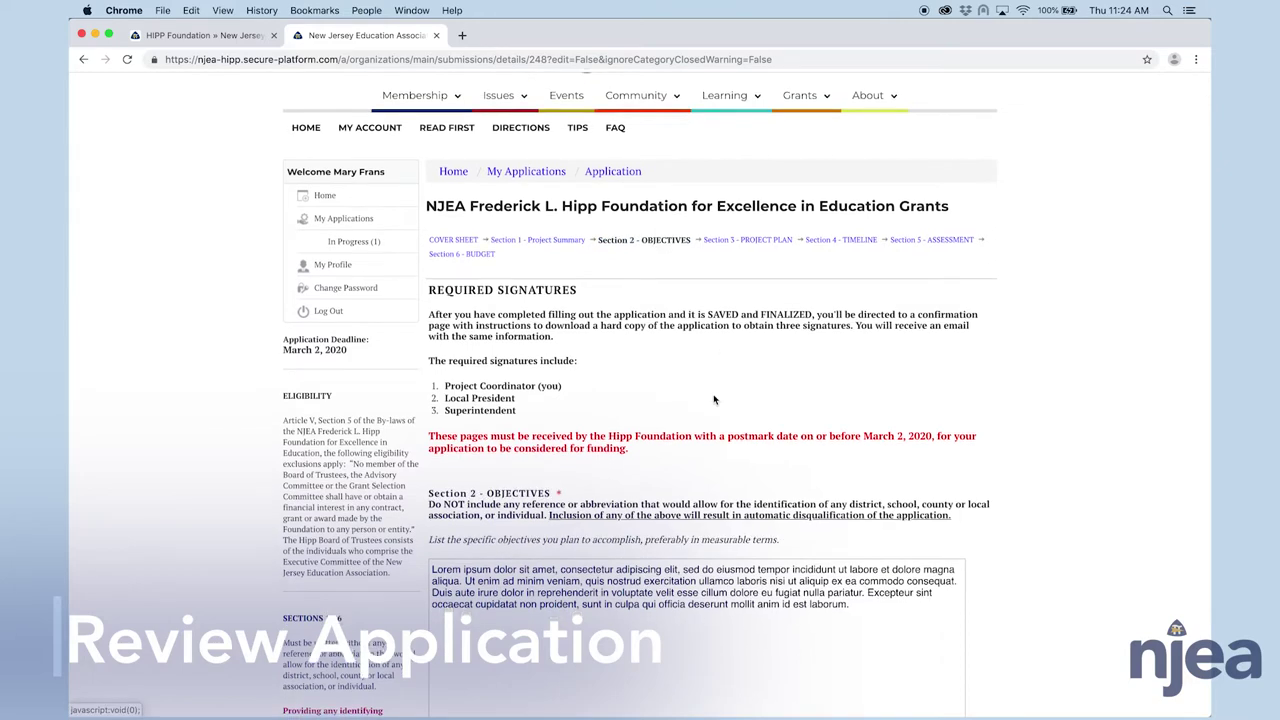
{"action": "scroll", "coordinate": [770, 210], "scroll_direction": "down", "scroll_amount": 3}
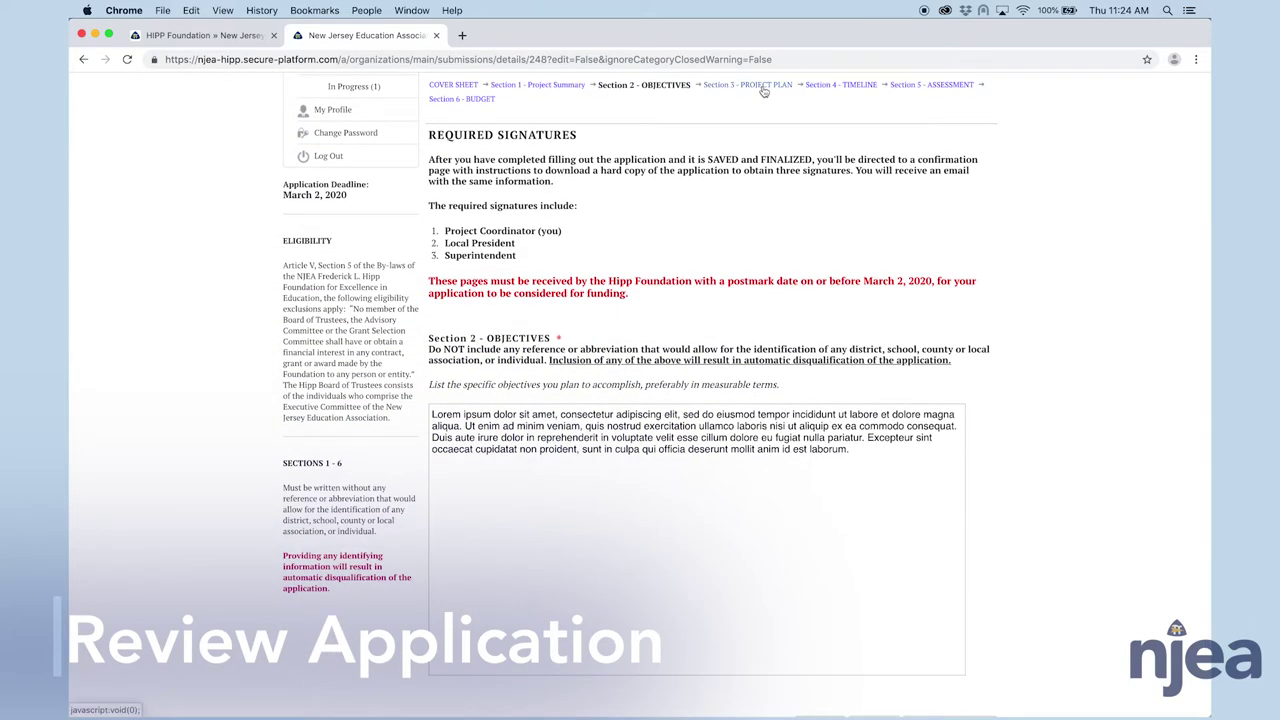
- Step through Sections 3 to 5, then scroll Section 6 - BUDGET to its $5,500.00 total
{"action": "left_click", "coordinate": [760, 85]}
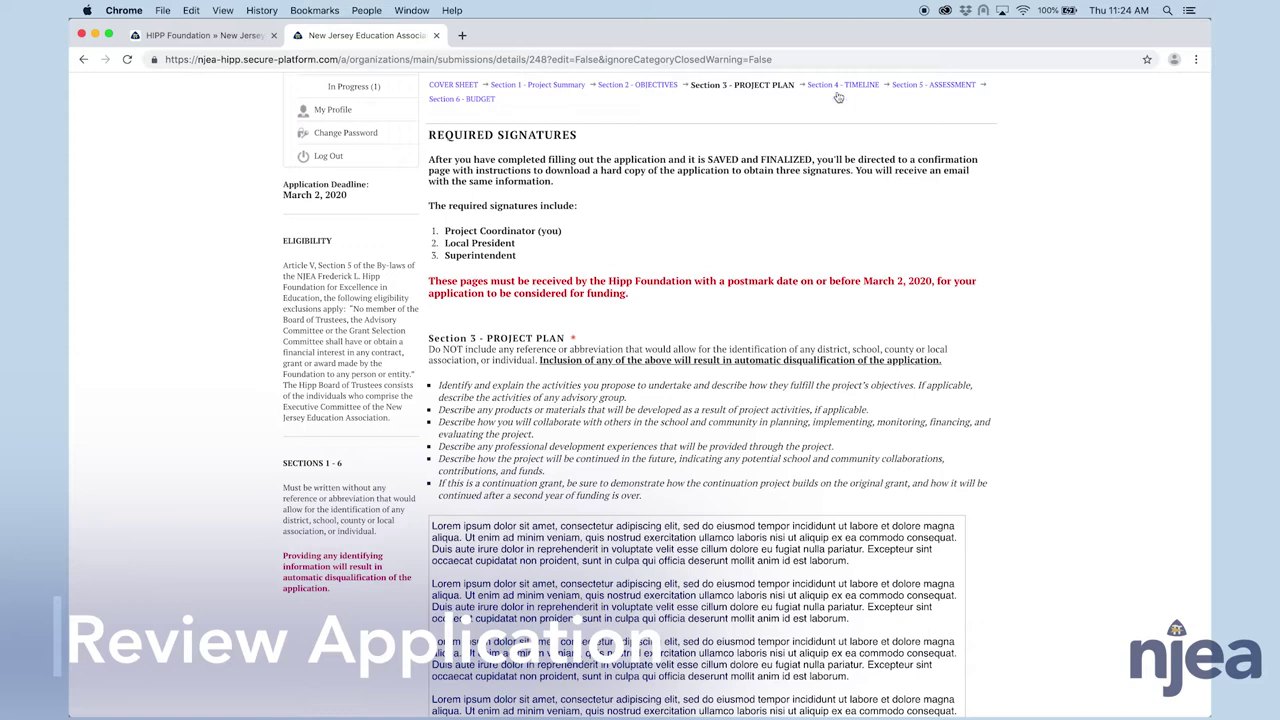
{"action": "left_click", "coordinate": [841, 84]}
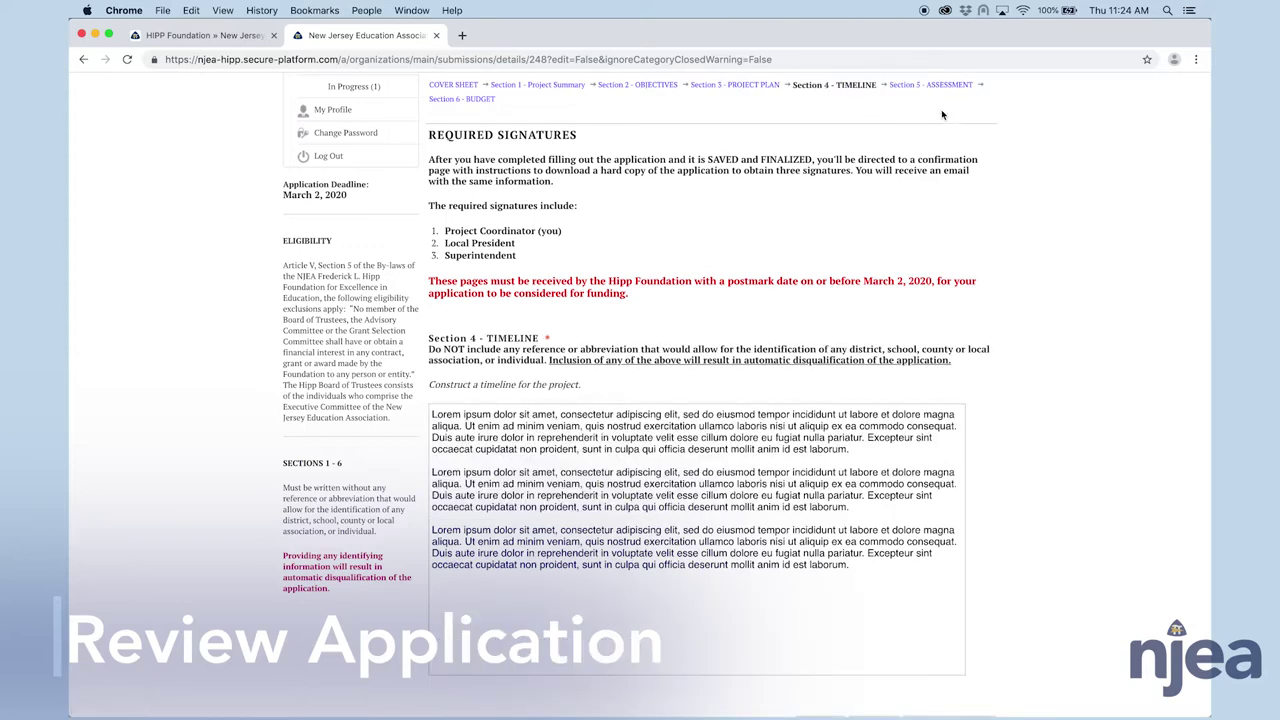
{"action": "left_click", "coordinate": [931, 84]}
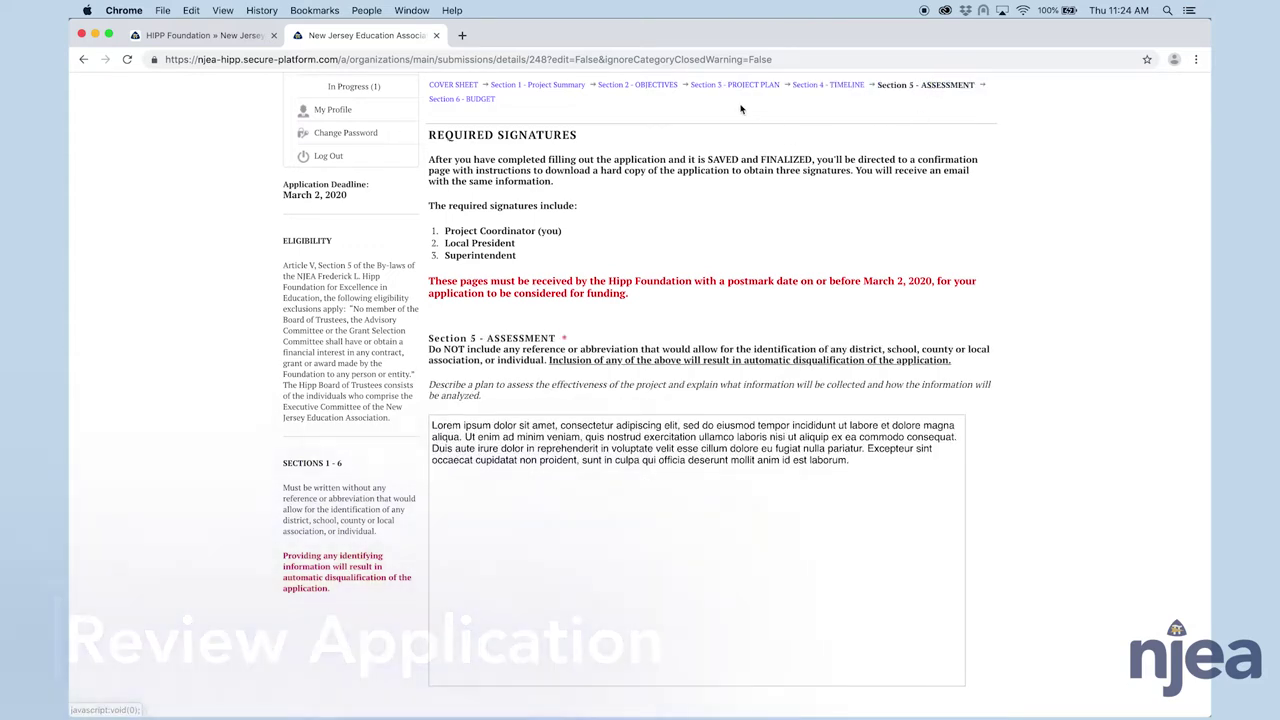
{"action": "left_click", "coordinate": [481, 100]}
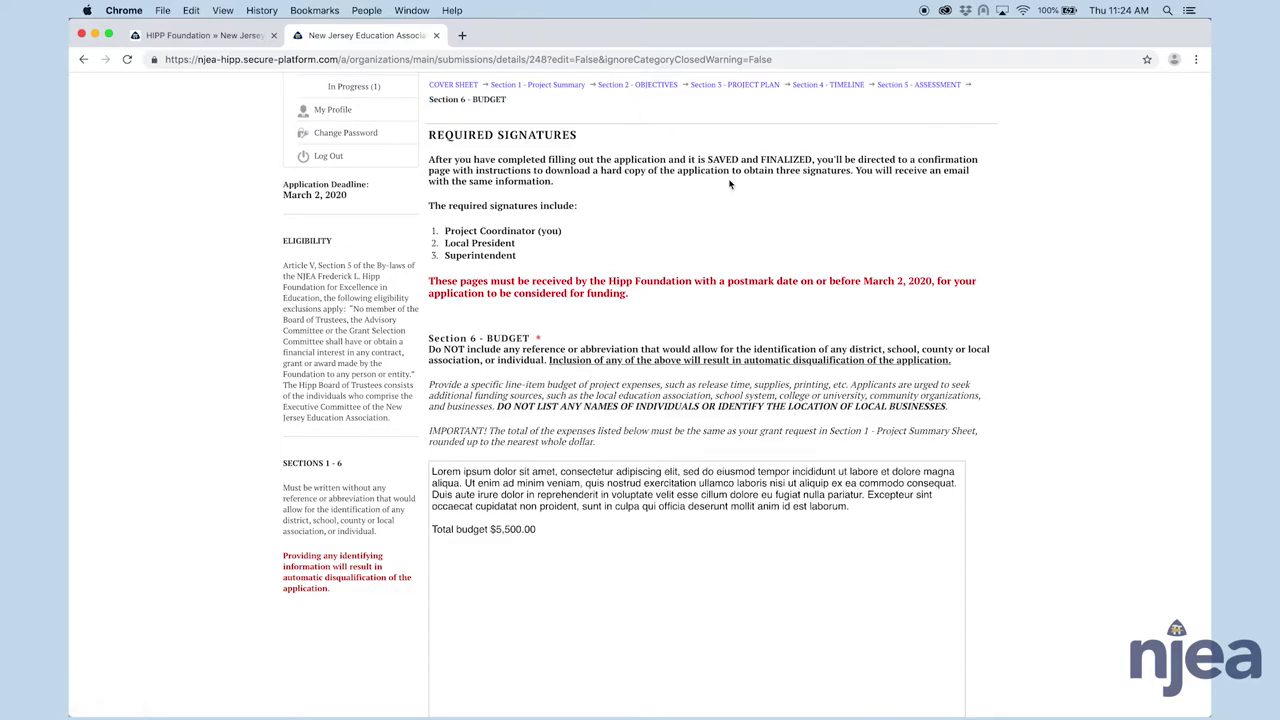
{"action": "scroll", "coordinate": [730, 183], "scroll_direction": "down", "scroll_amount": 3}
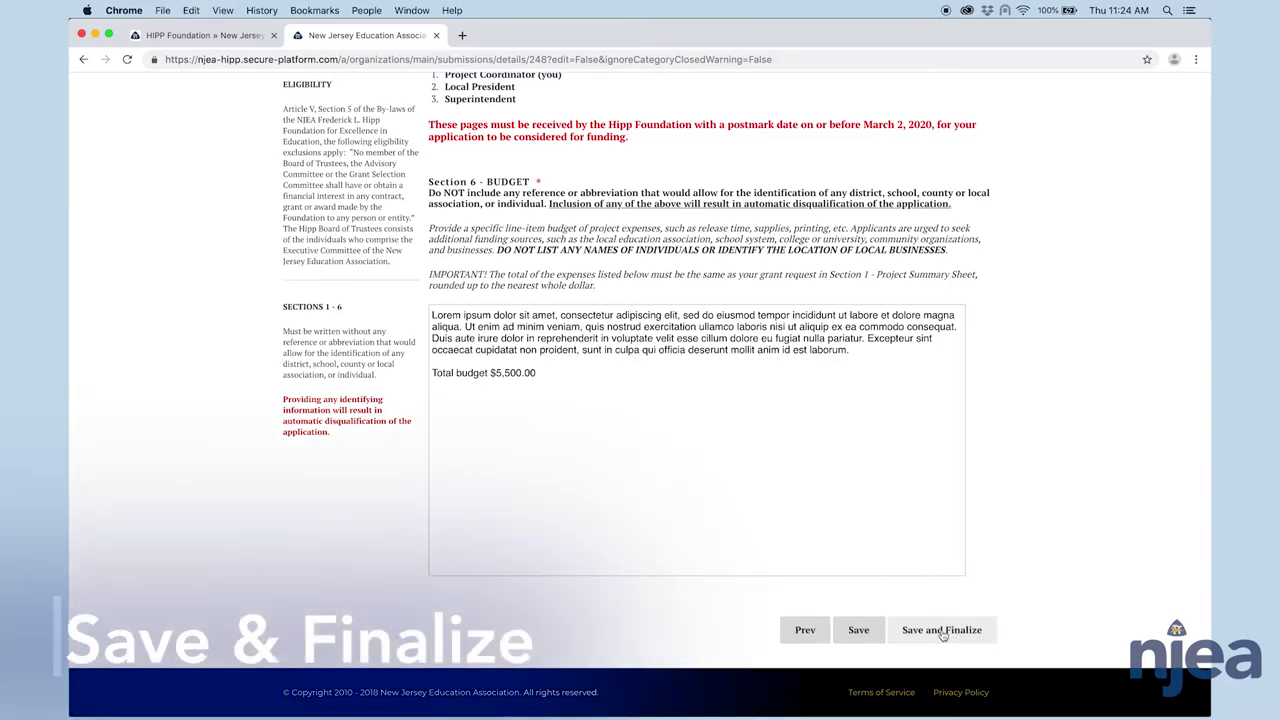
- Save and finalize the Hipp grant application, confirming the submission so it shows as Complete
{"action": "left_click", "coordinate": [942, 632]}
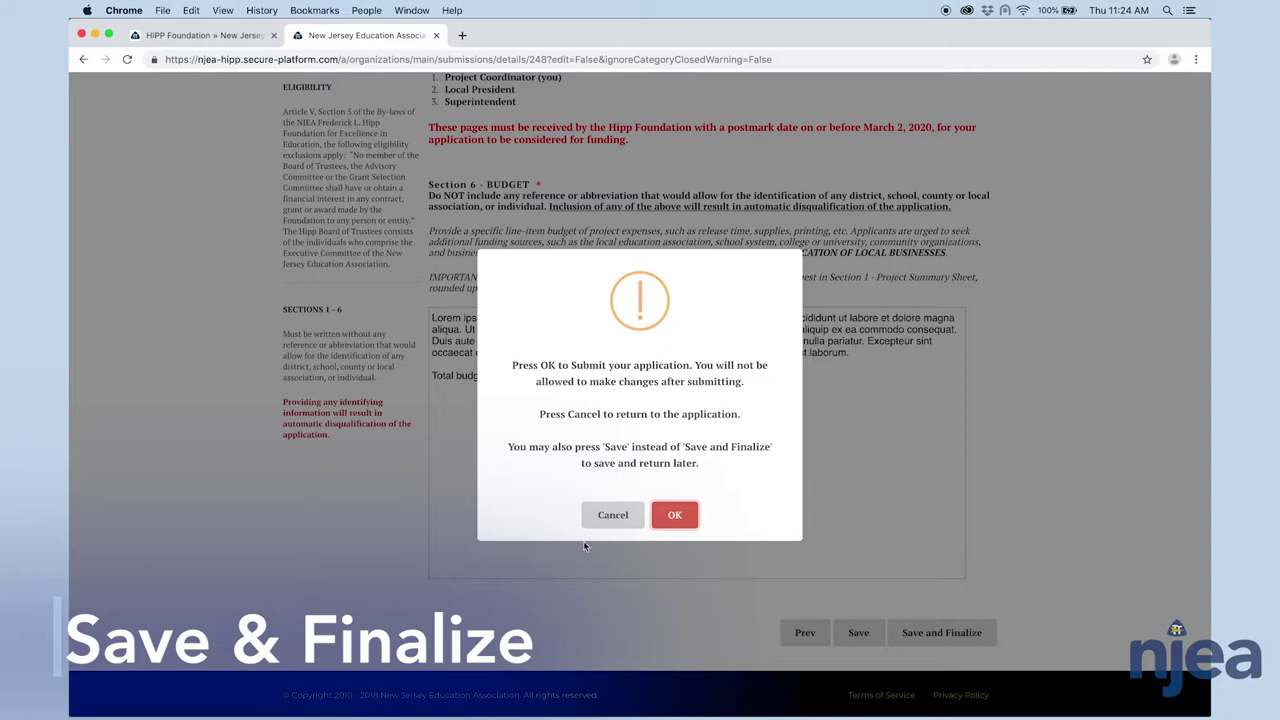
{"action": "left_click", "coordinate": [677, 516]}
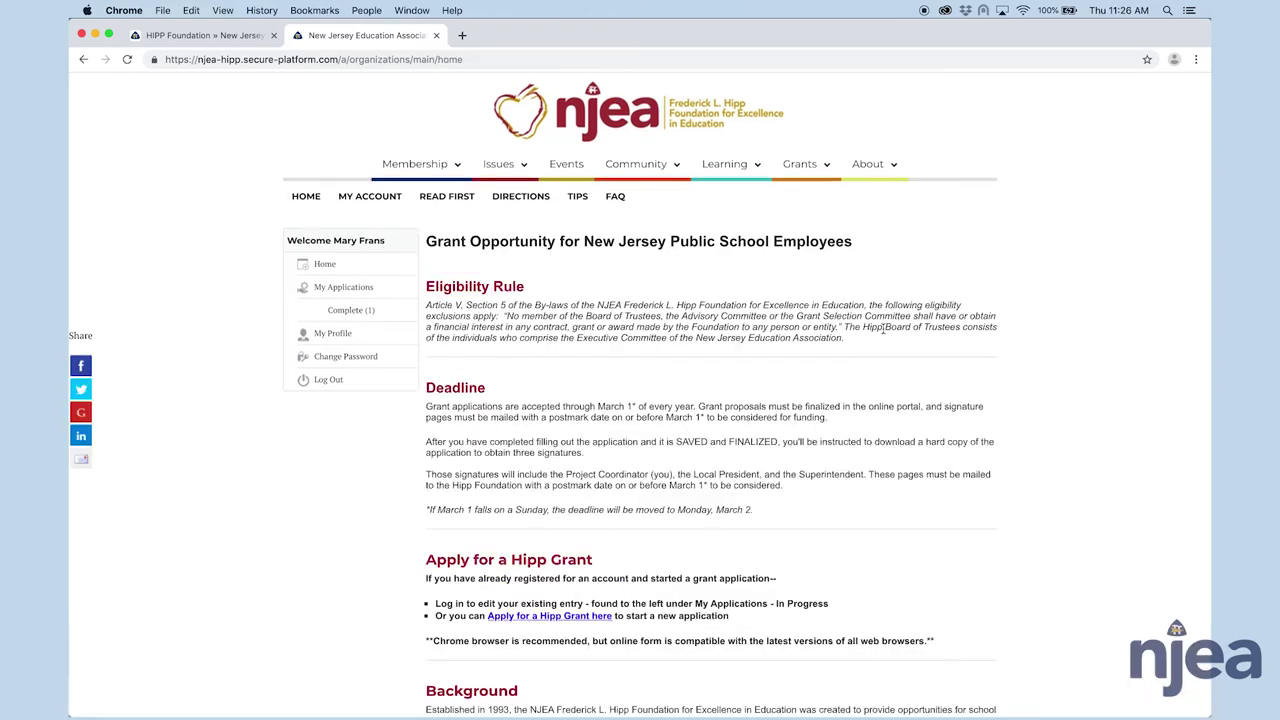
- Scroll the portal home page down to the Deadline and Apply for a Hipp Grant sections
{"action": "scroll", "coordinate": [880, 331], "scroll_direction": "down", "scroll_amount": 3}
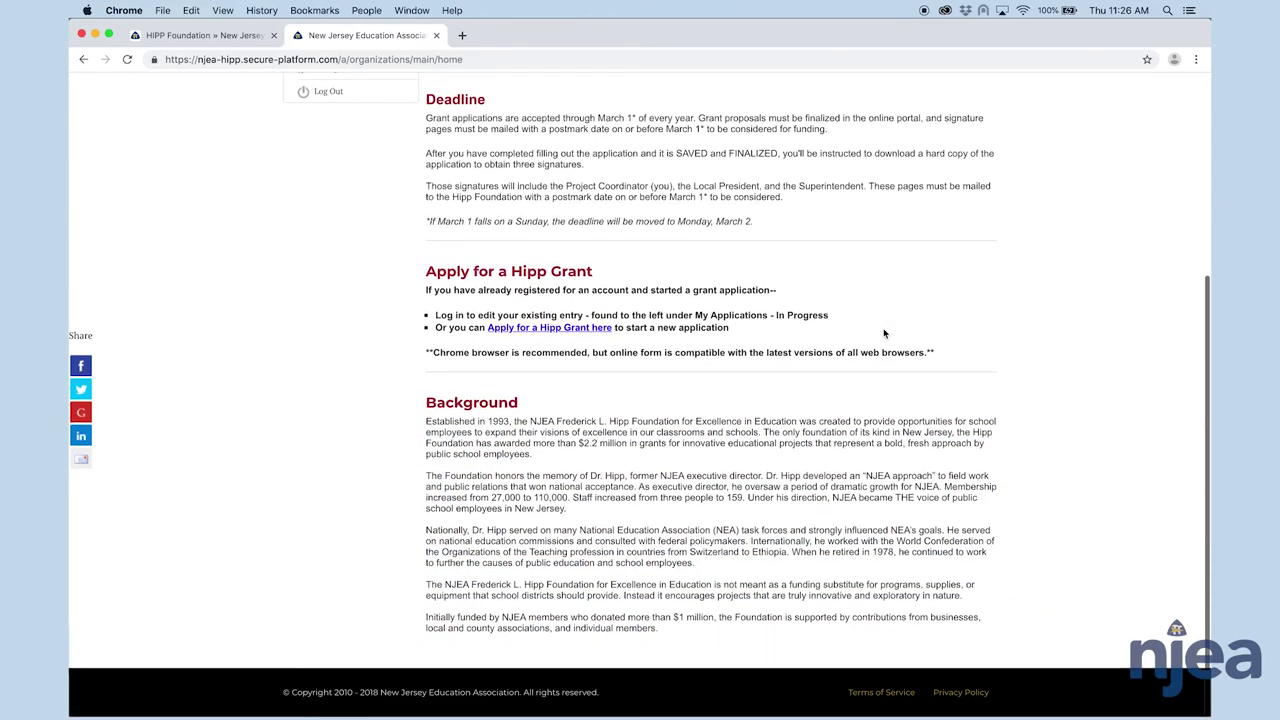